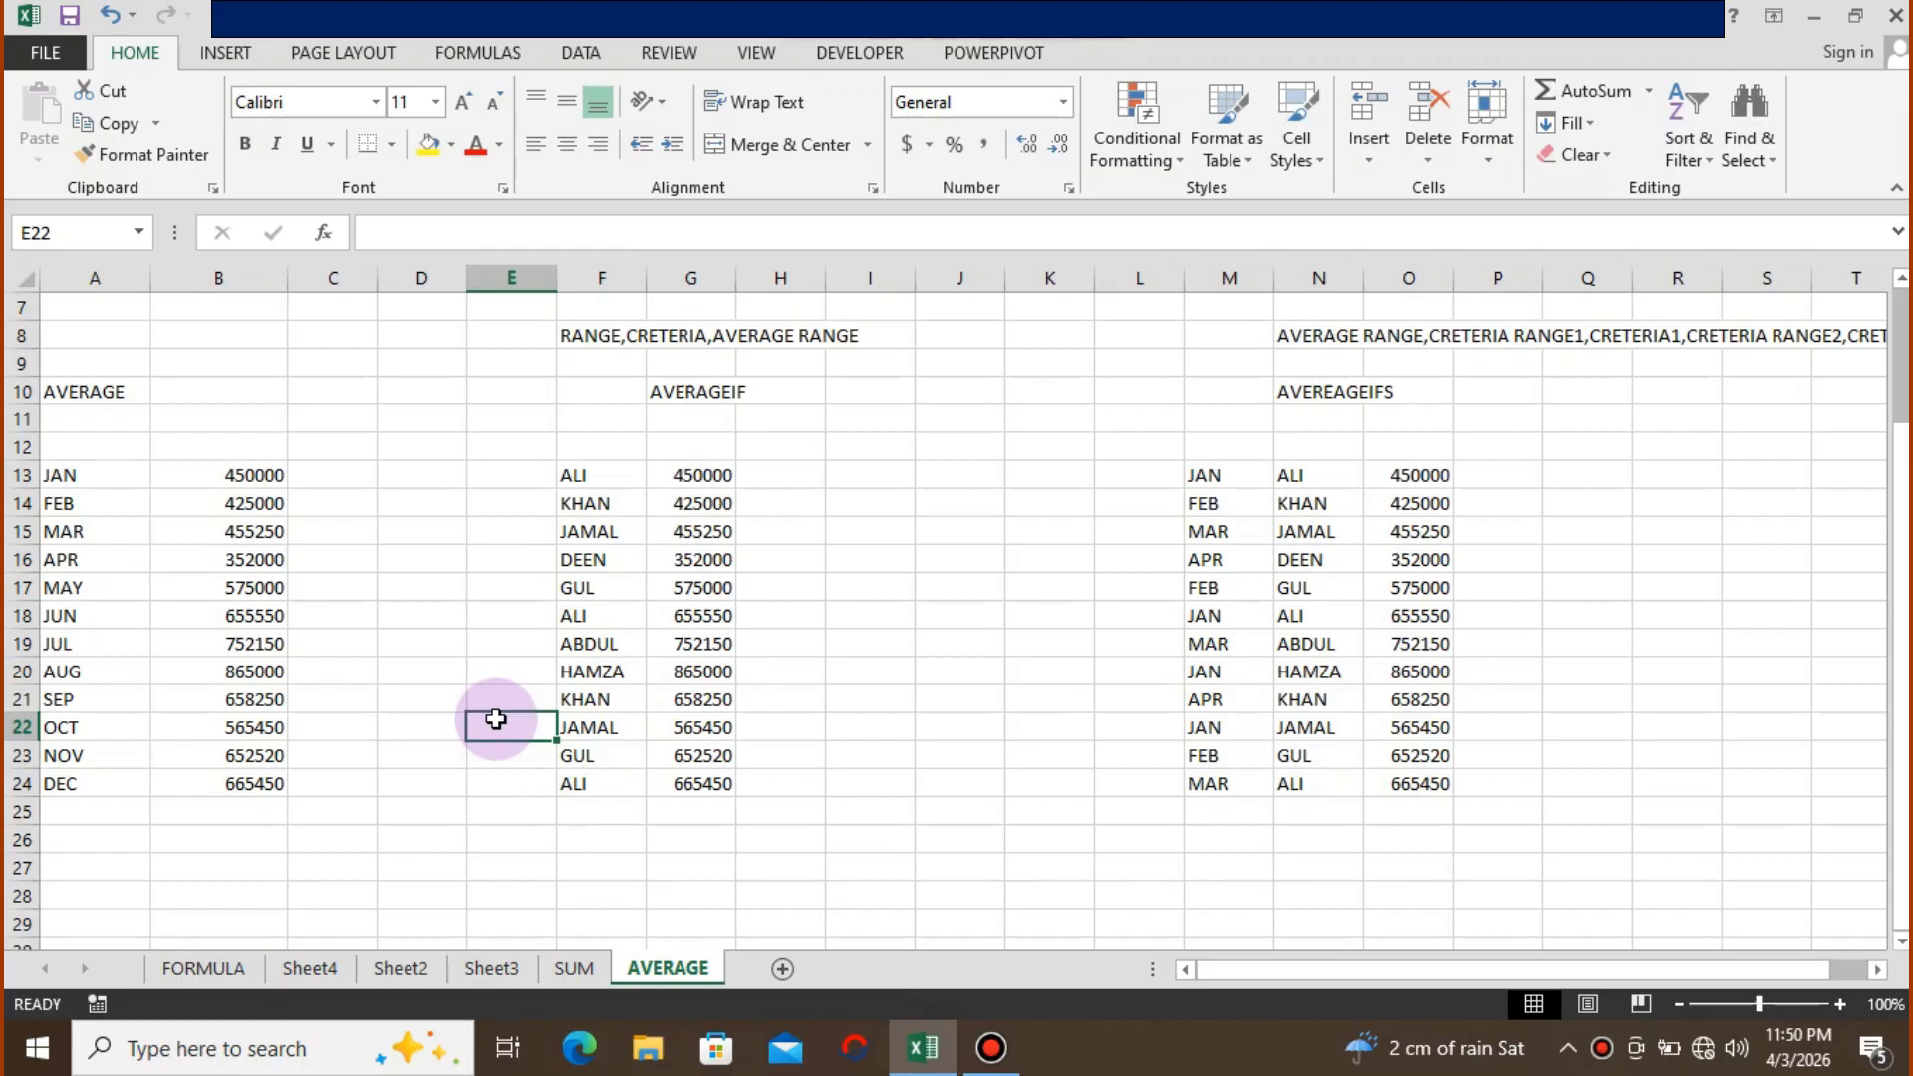
- Examine the practice tables under the AVERAGE, AVERAGEIF and AVEREAGEIFS headings in row 10
key("Left")
key("Left")
key("Left")
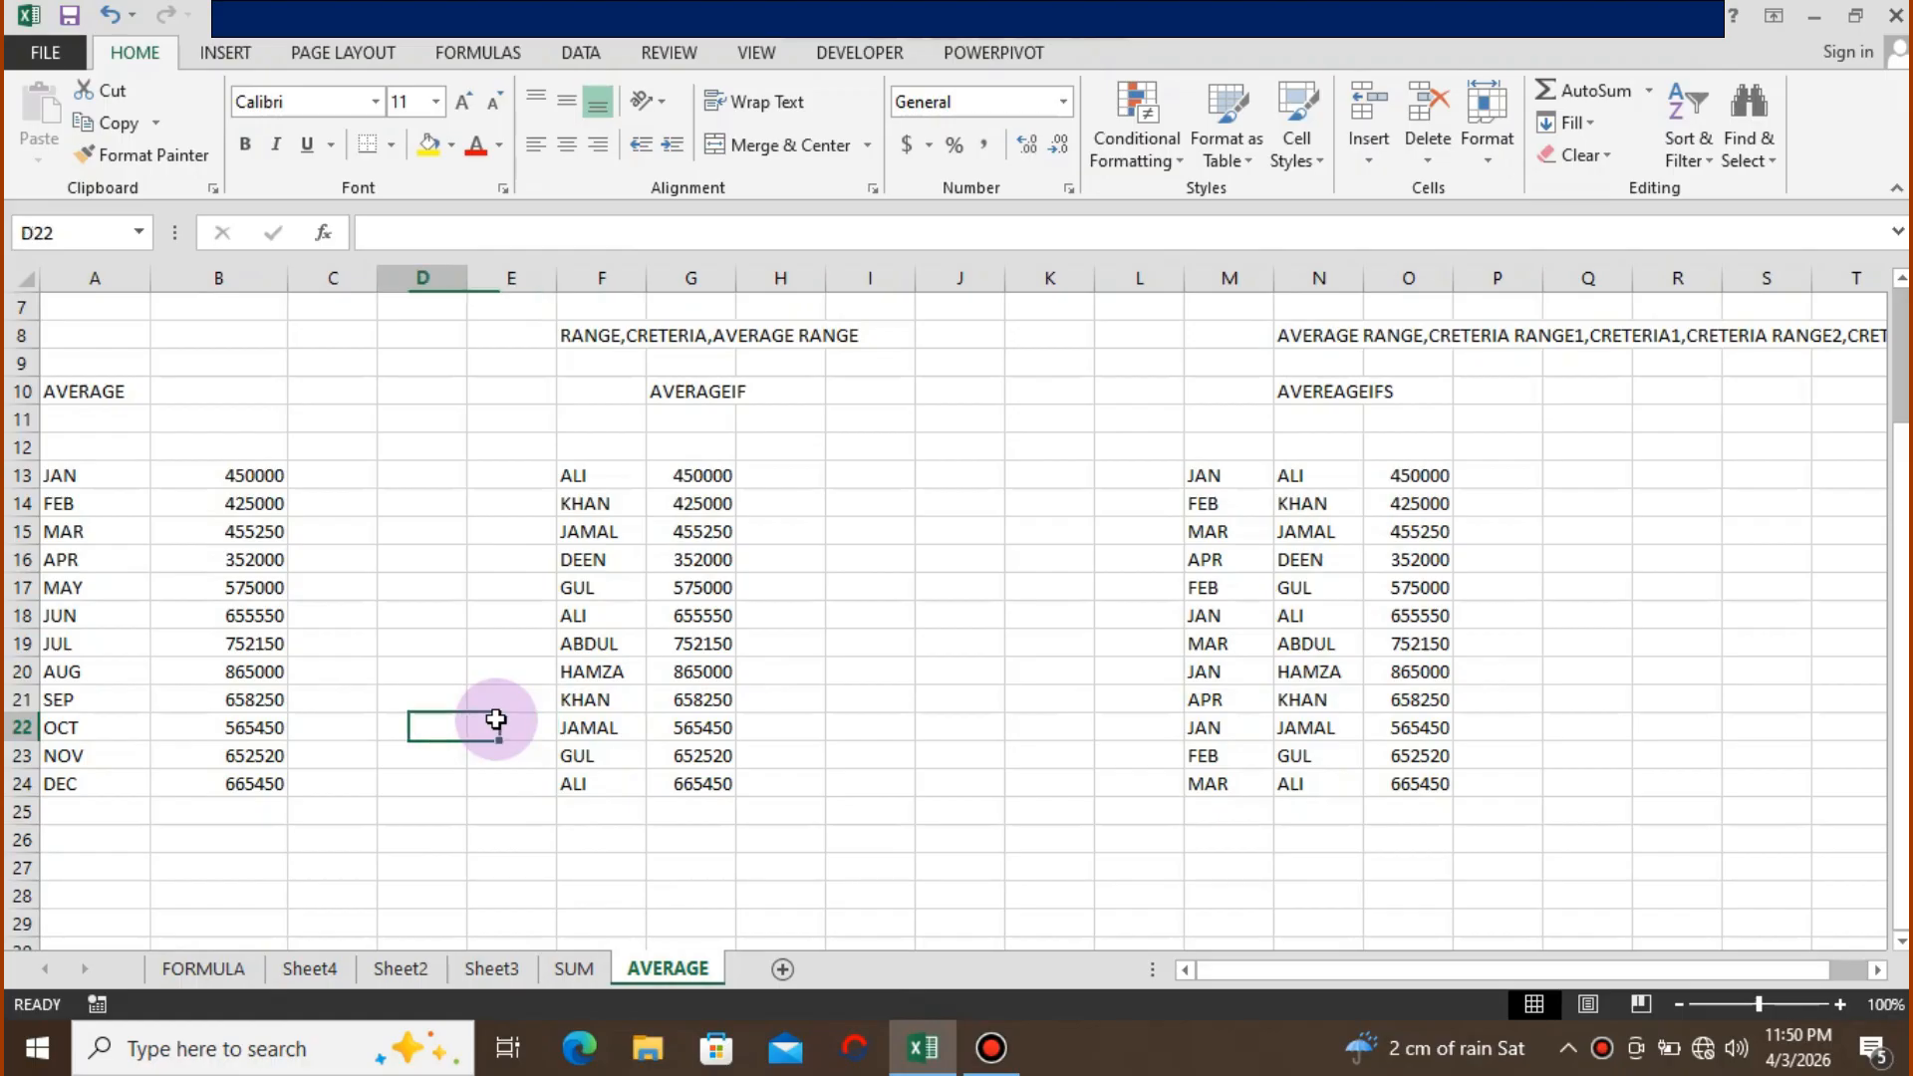
key("Down")
key("Down")
key("Down")
key("Down")
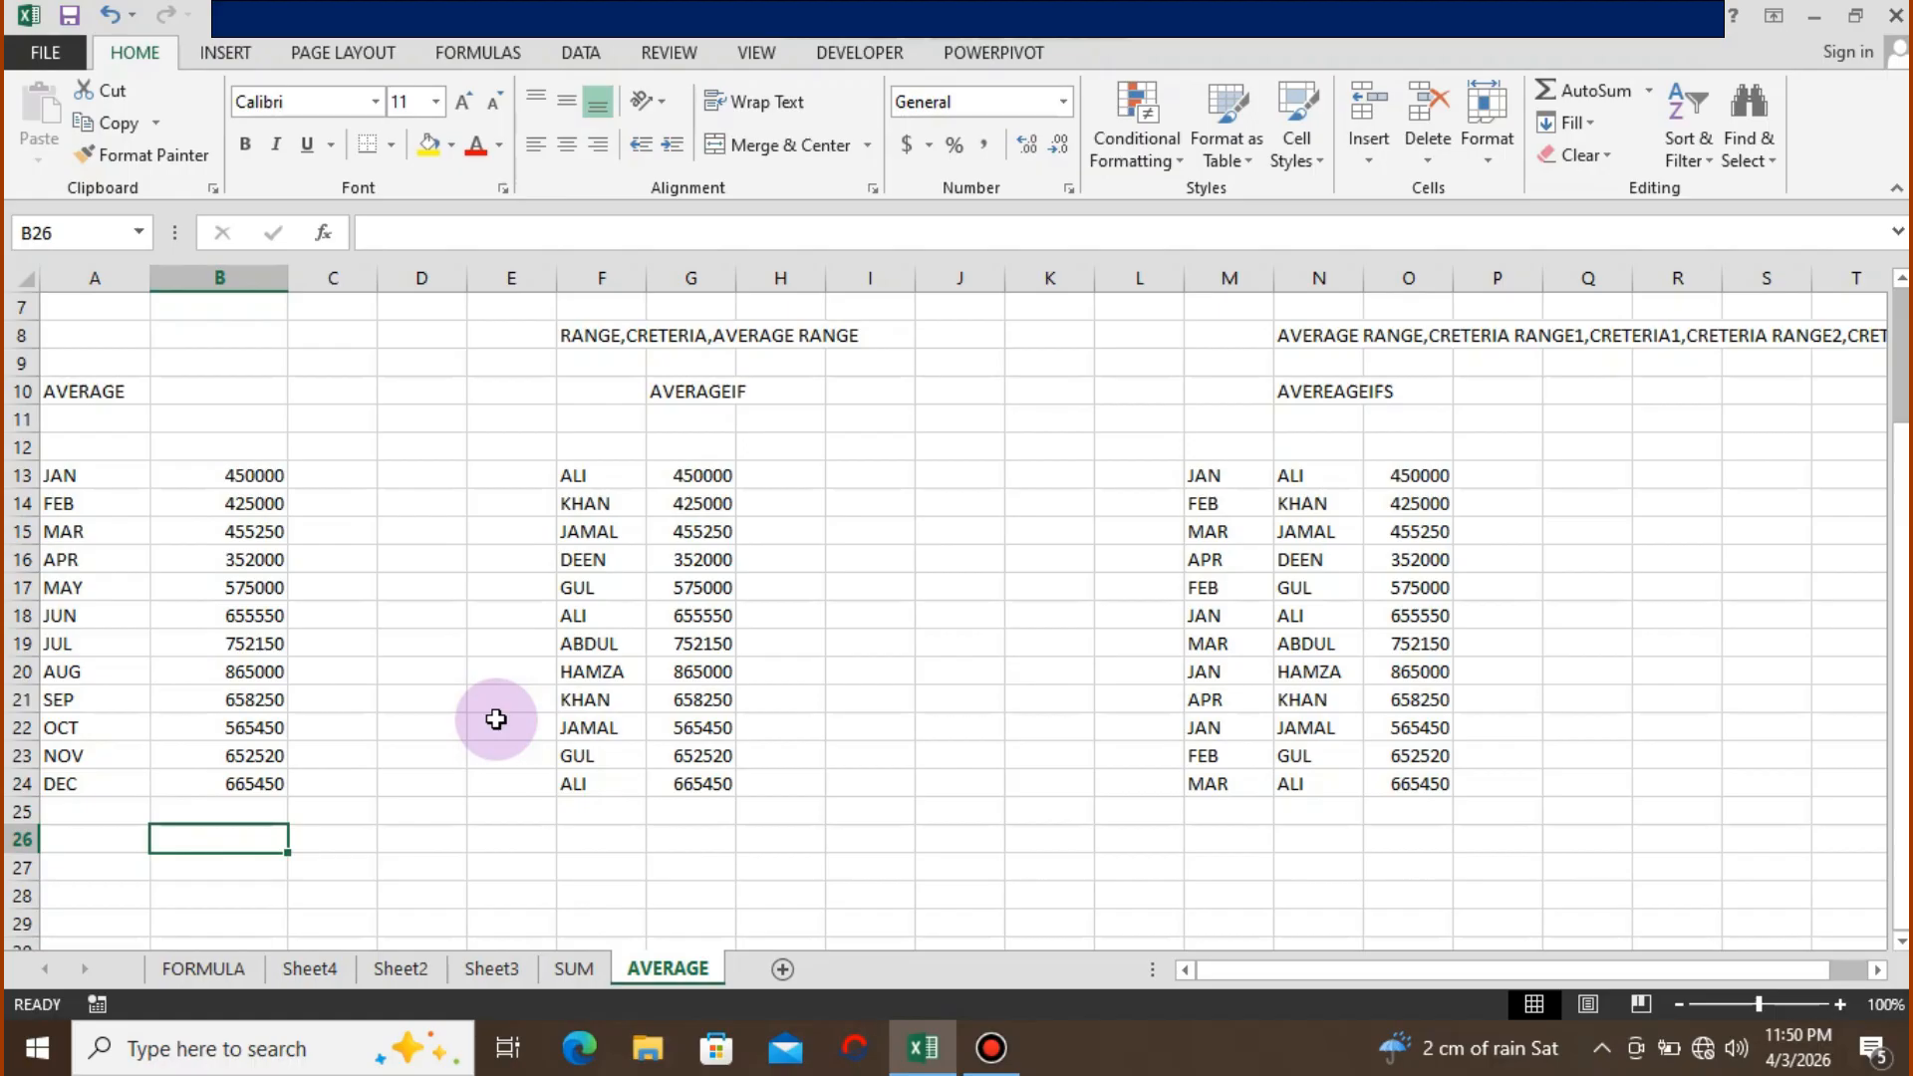
key("Up")
key("Up")
key("Up")
key("Up")
key("Up")
key("Up")
key("Up")
key("Up")
key("Up")
key("Up")
key("Up")
key("Up")
key("Up")
key("Up")
key("Up")
key("Up")
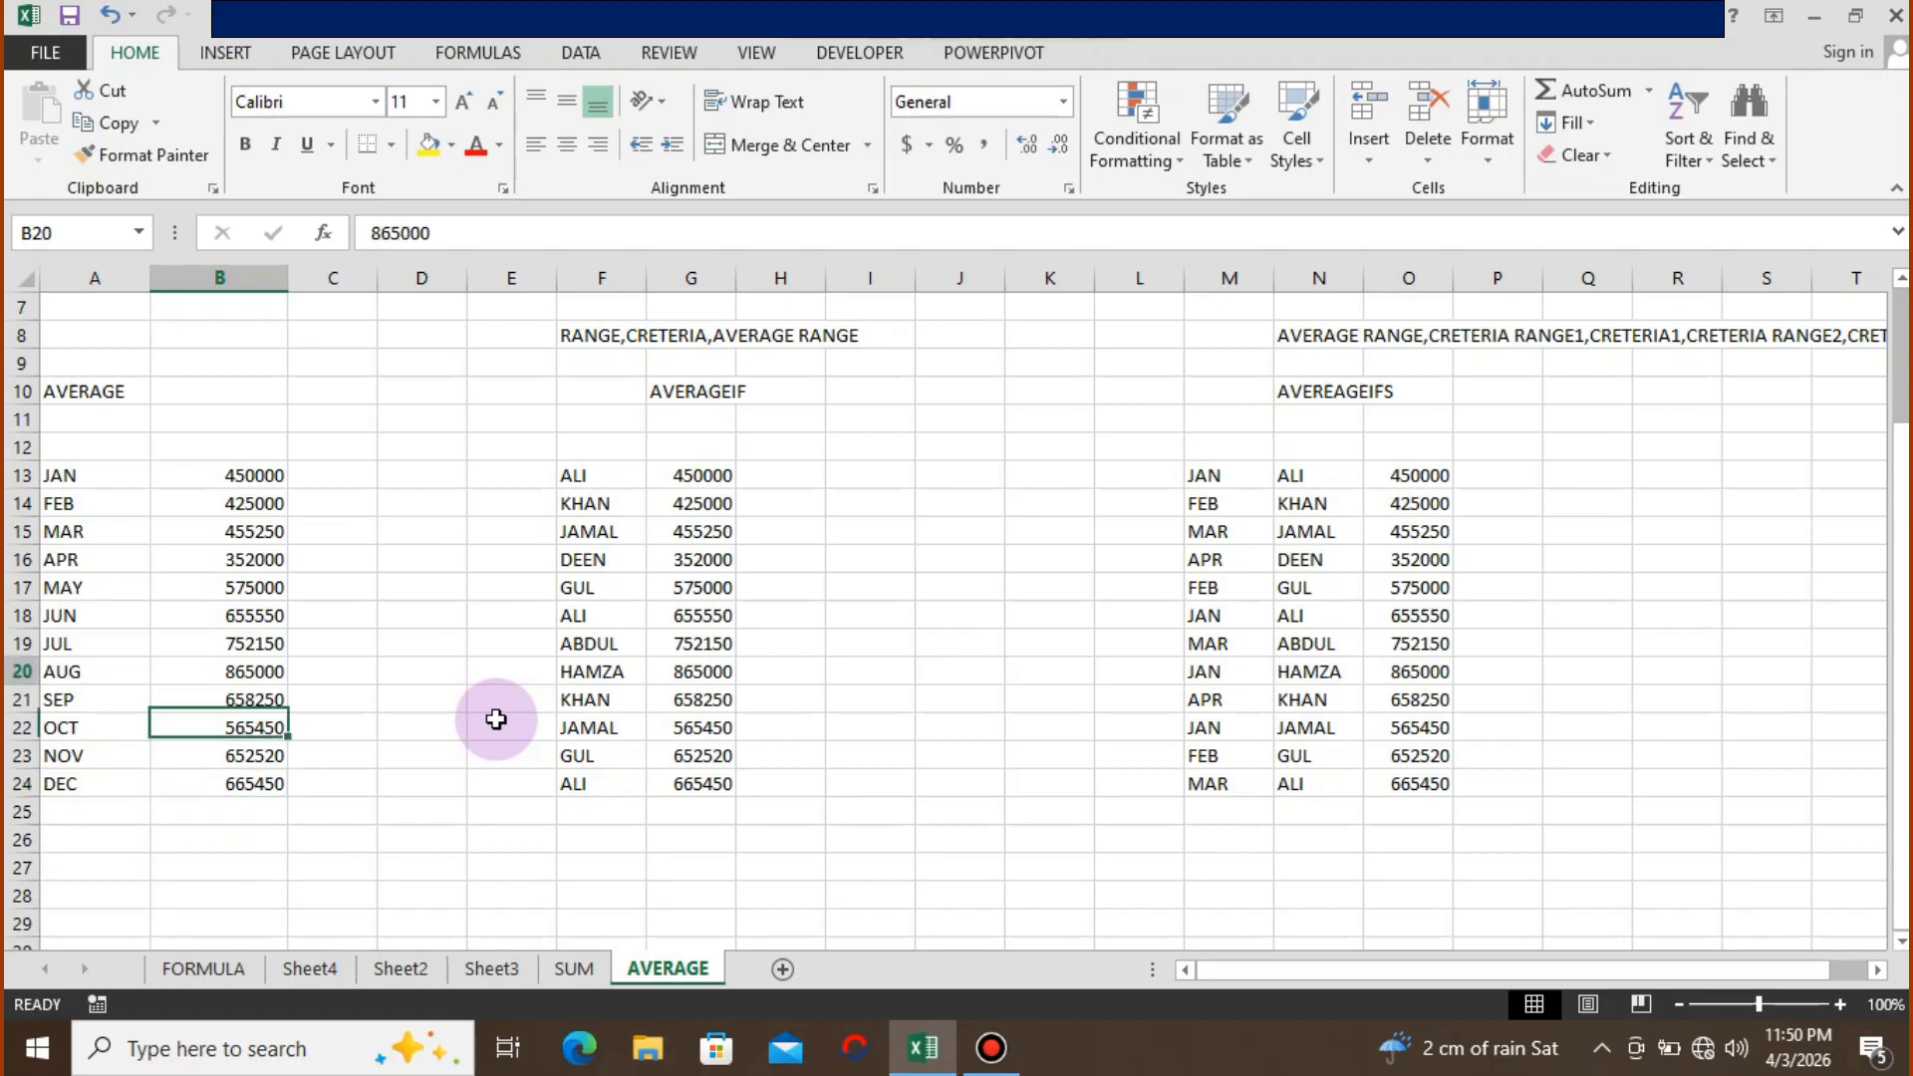
key("Right")
key("Right")
key("Right")
key("Right")
key("Right")
key("Right")
key("Right")
key("Right")
key("Right")
key("Right")
key("Right")
key("Right")
key("Right")
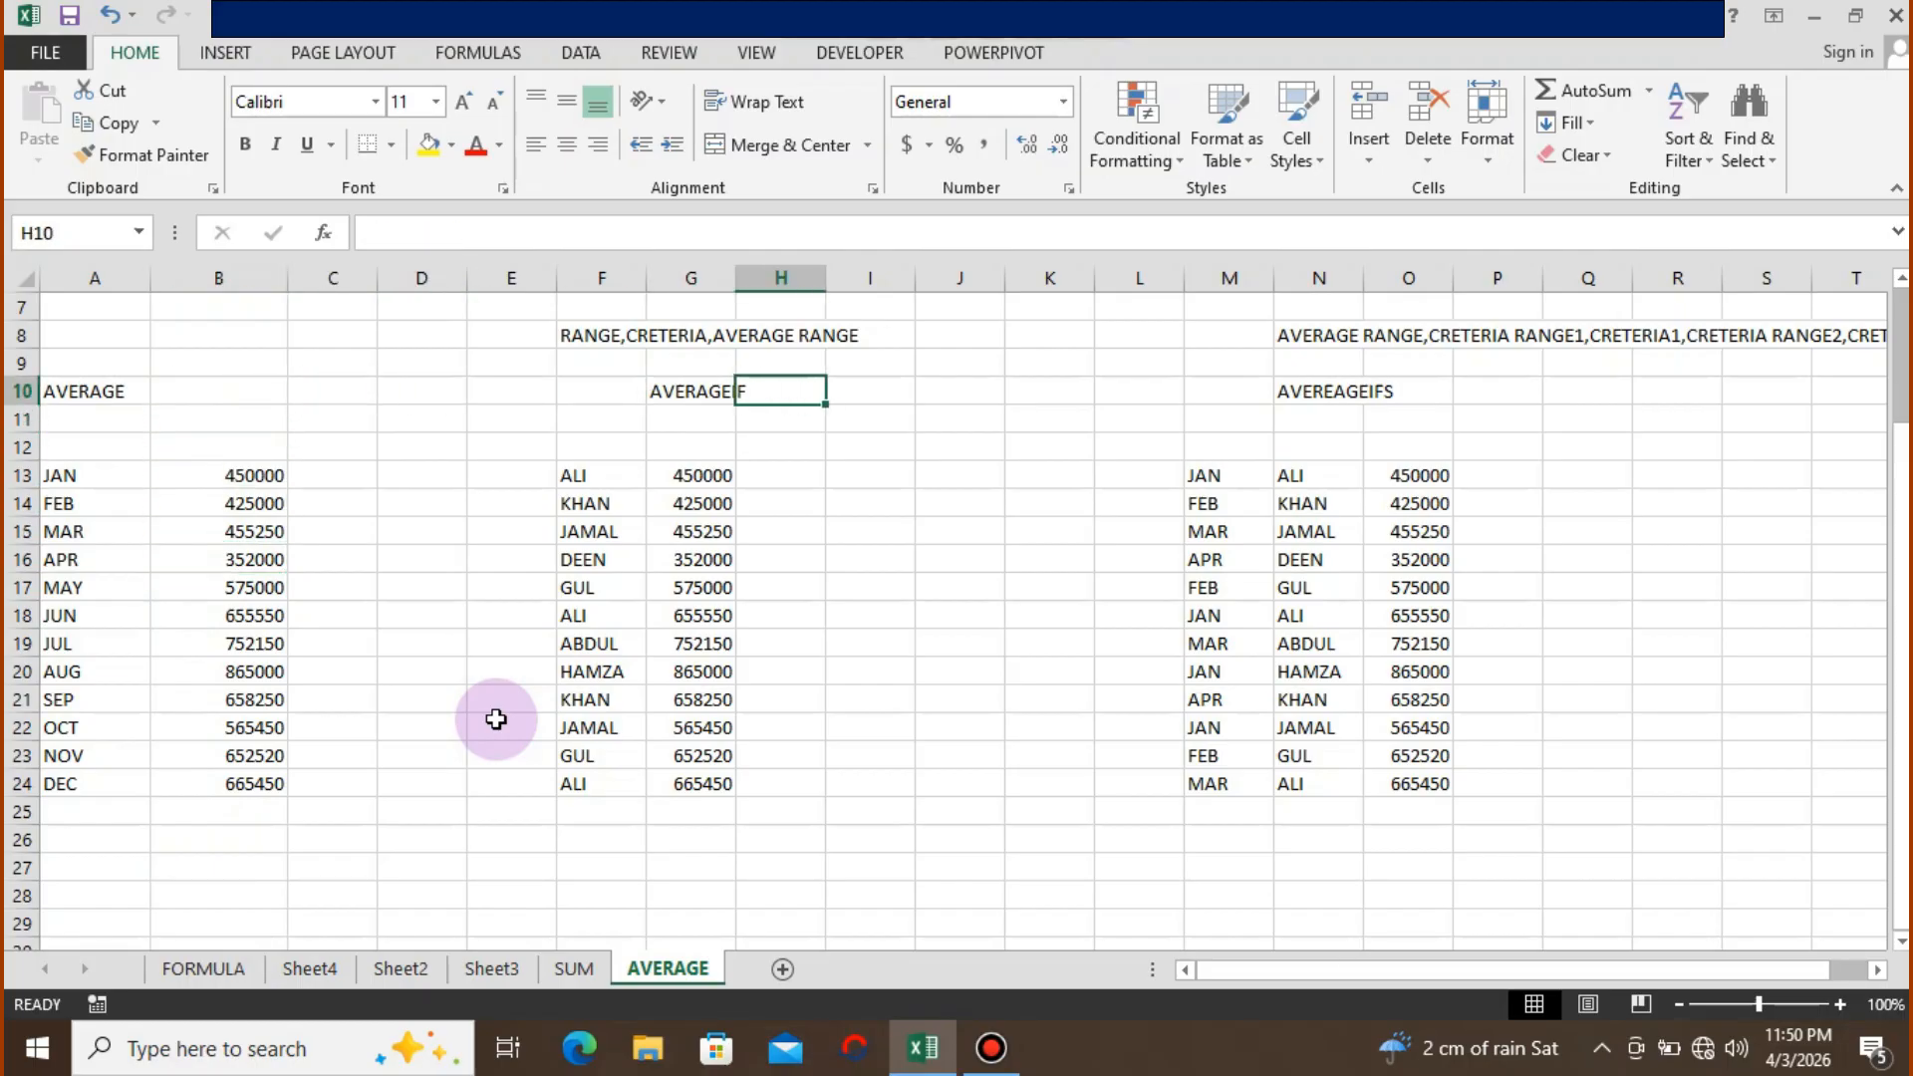
key("Left")
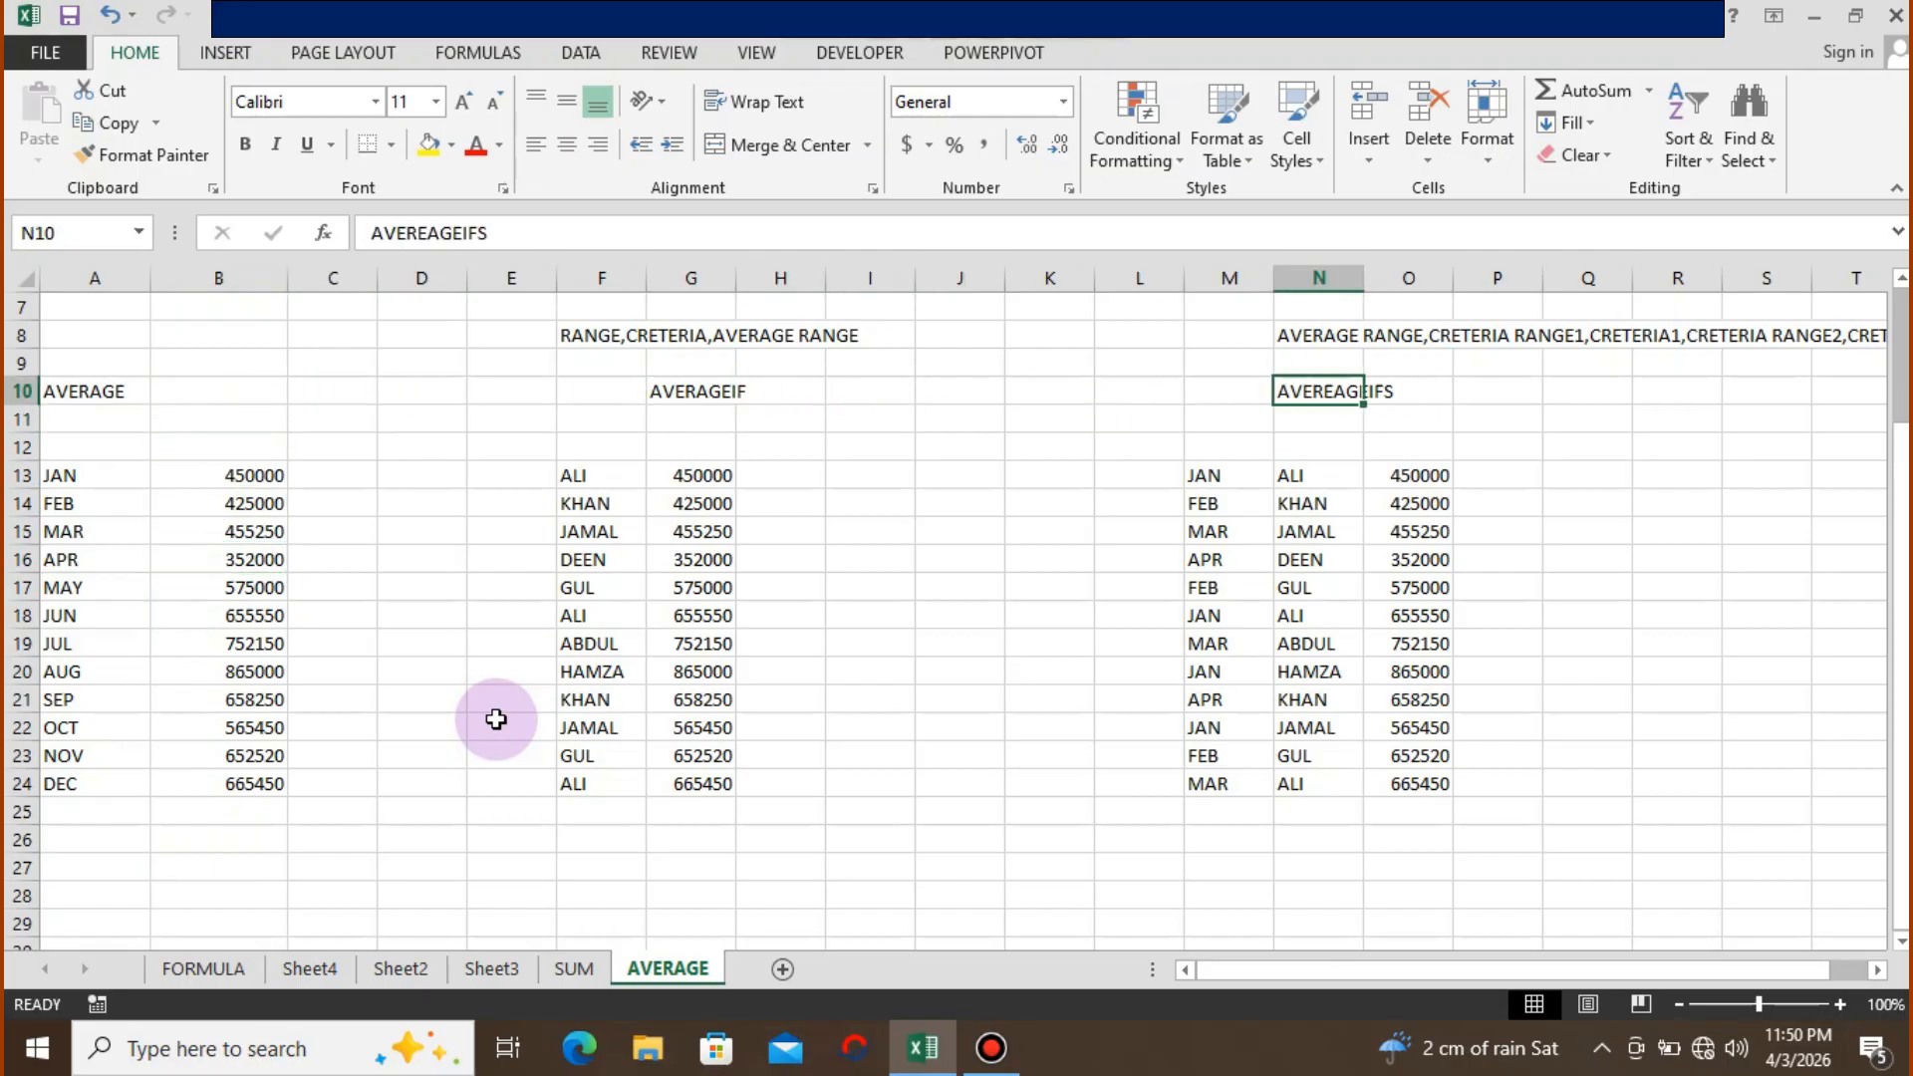
key("Right")
key("Left")
key("ctrl+Left")
key("ctrl+Left")
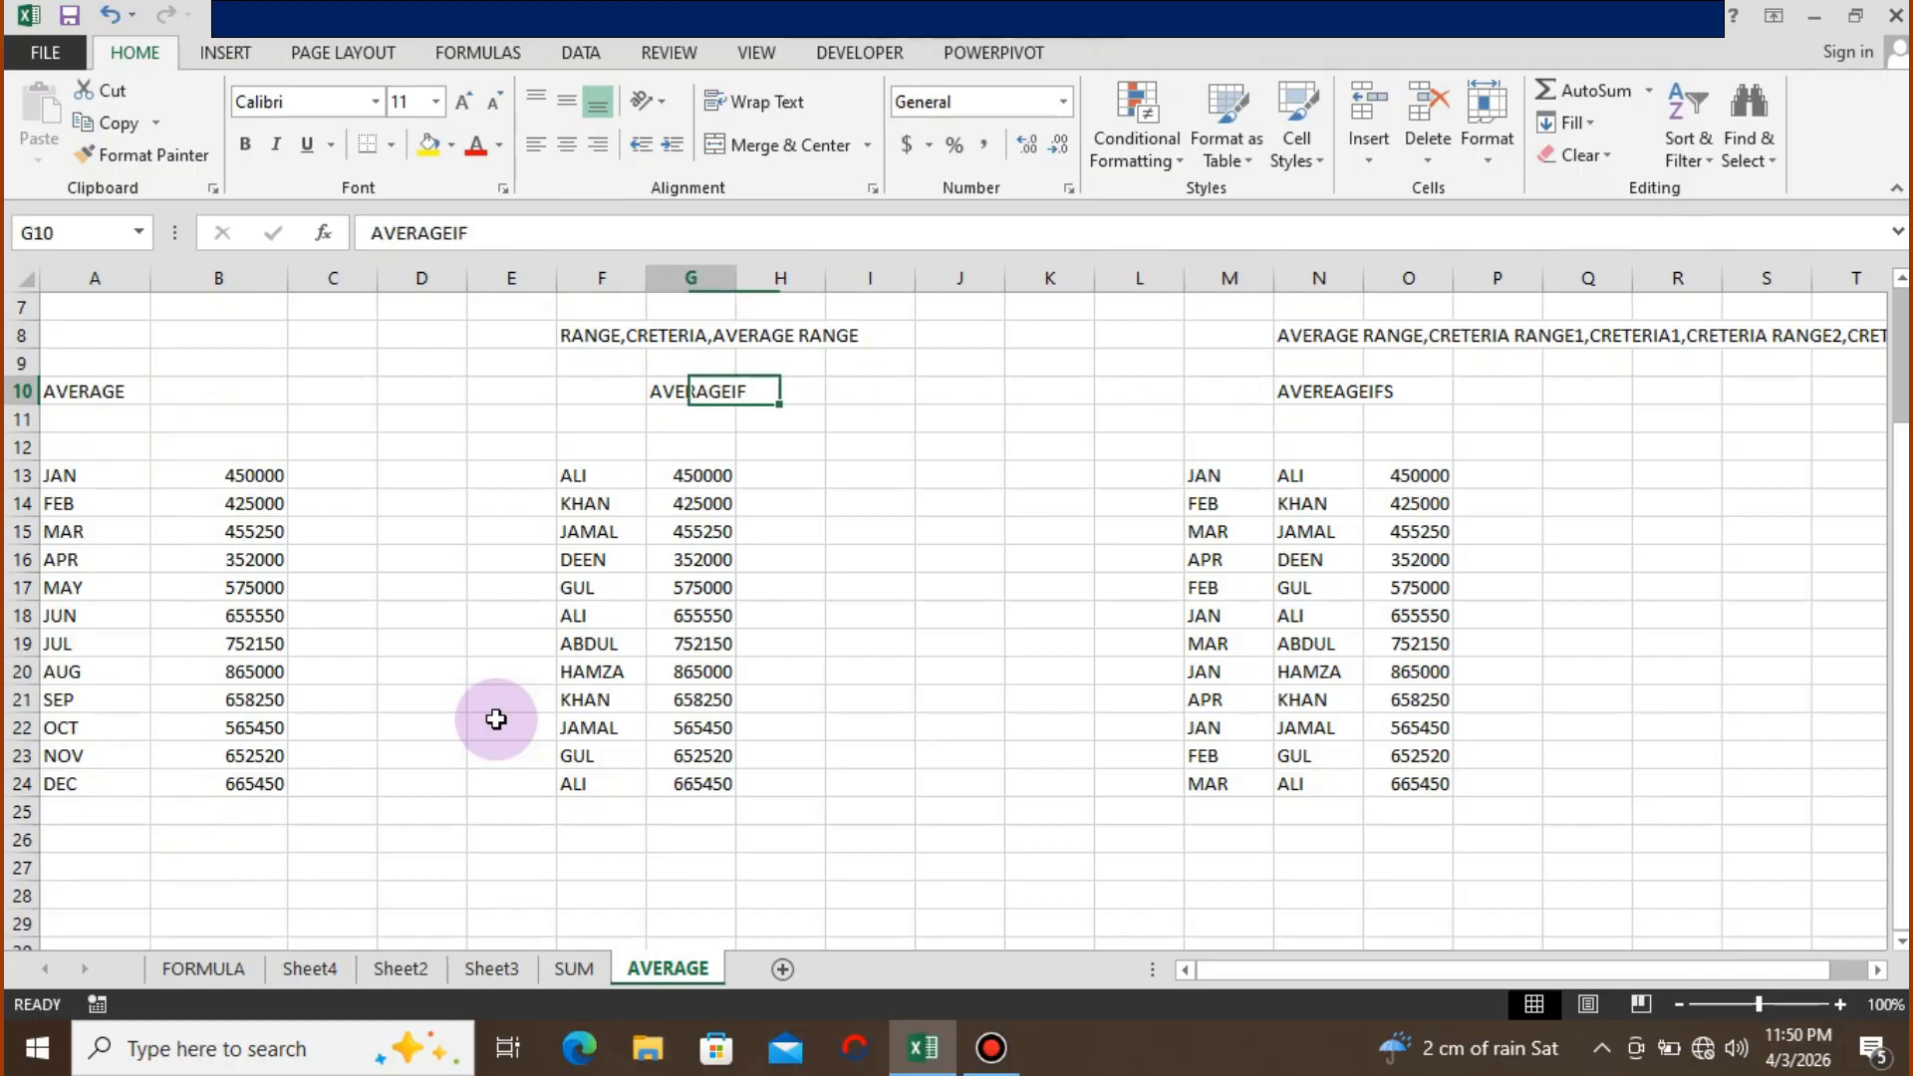
- Calculate the average of the monthly amounts in cell B26 with the formula =AVERAGE(B13:B24)
key("Down")
key("Down")
key("Down")
key("Down")
key("Down")
key("Down")
key("Down")
key("Down")
key("Down")
key("Down")
key("Down")
key("Down")
key("Down")
key("Down")
key("Down")
key("Down")
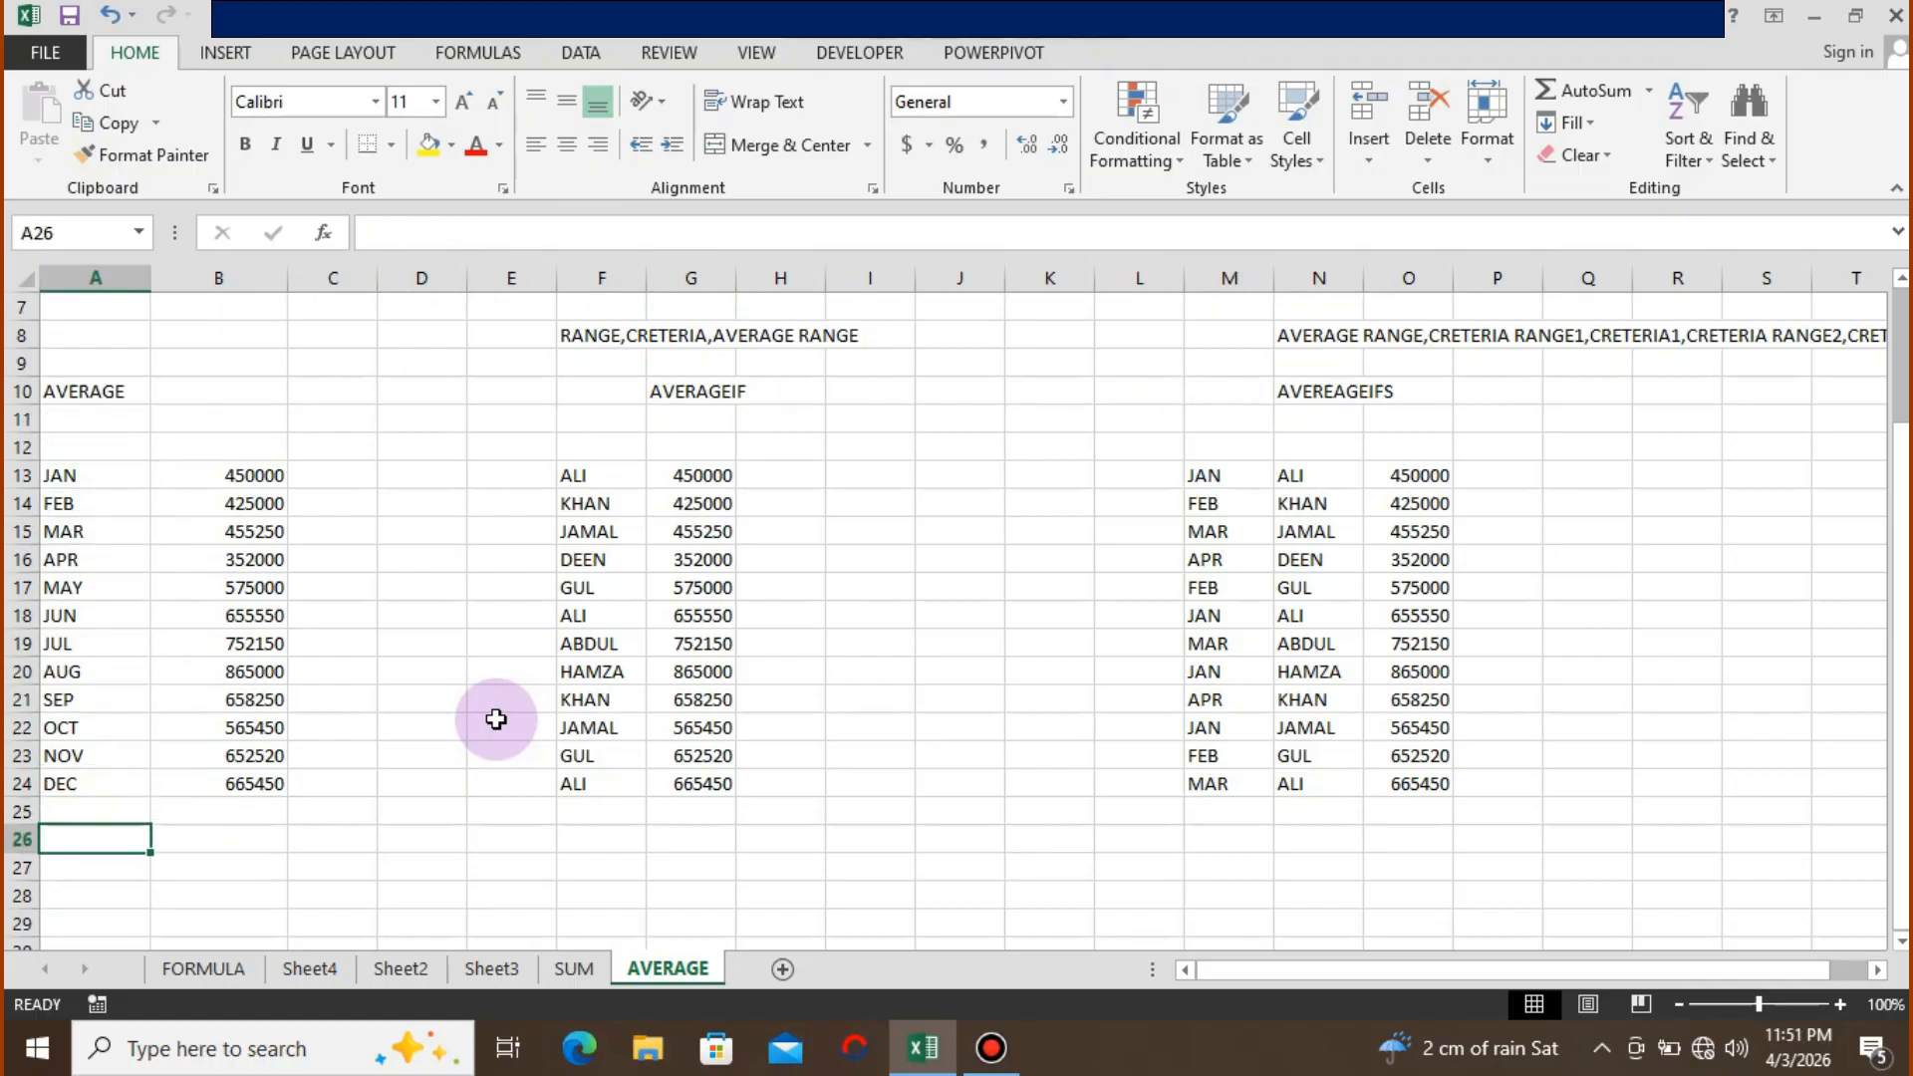
key("Right")
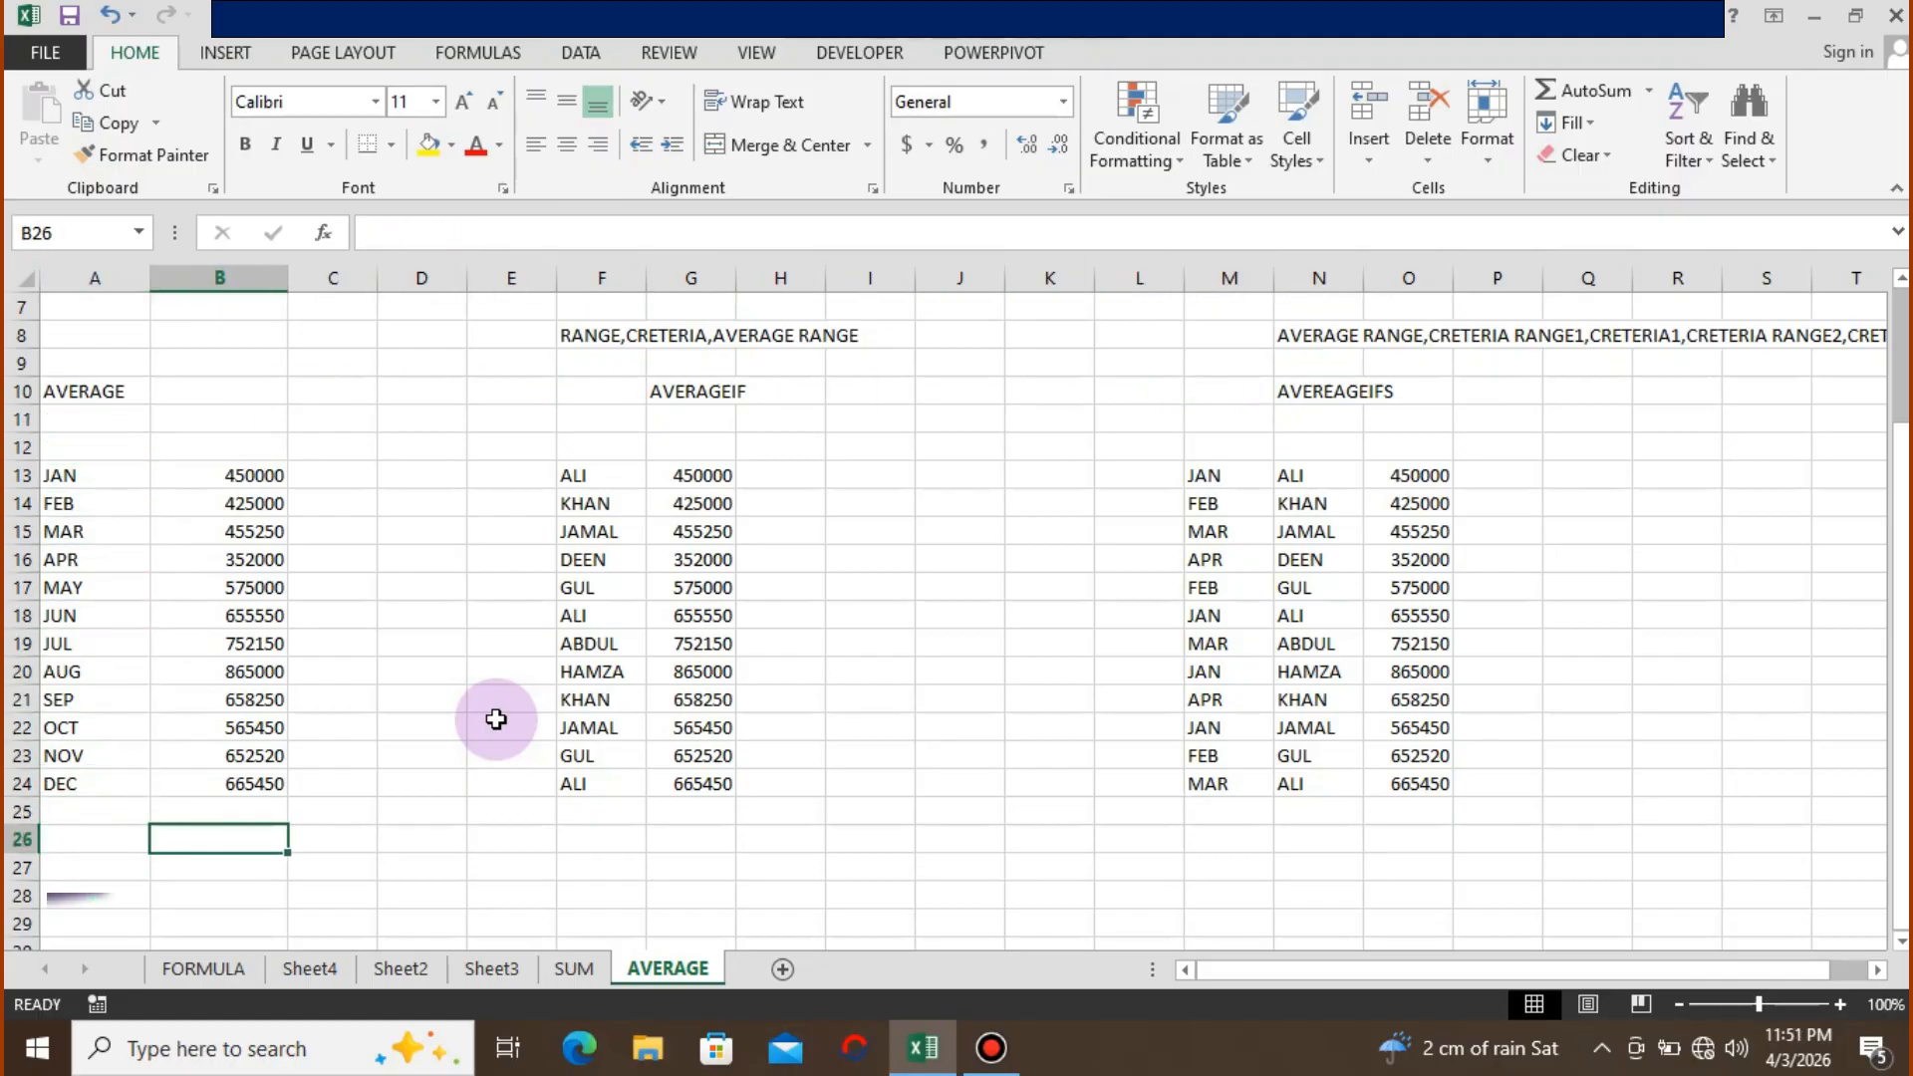
type("=")
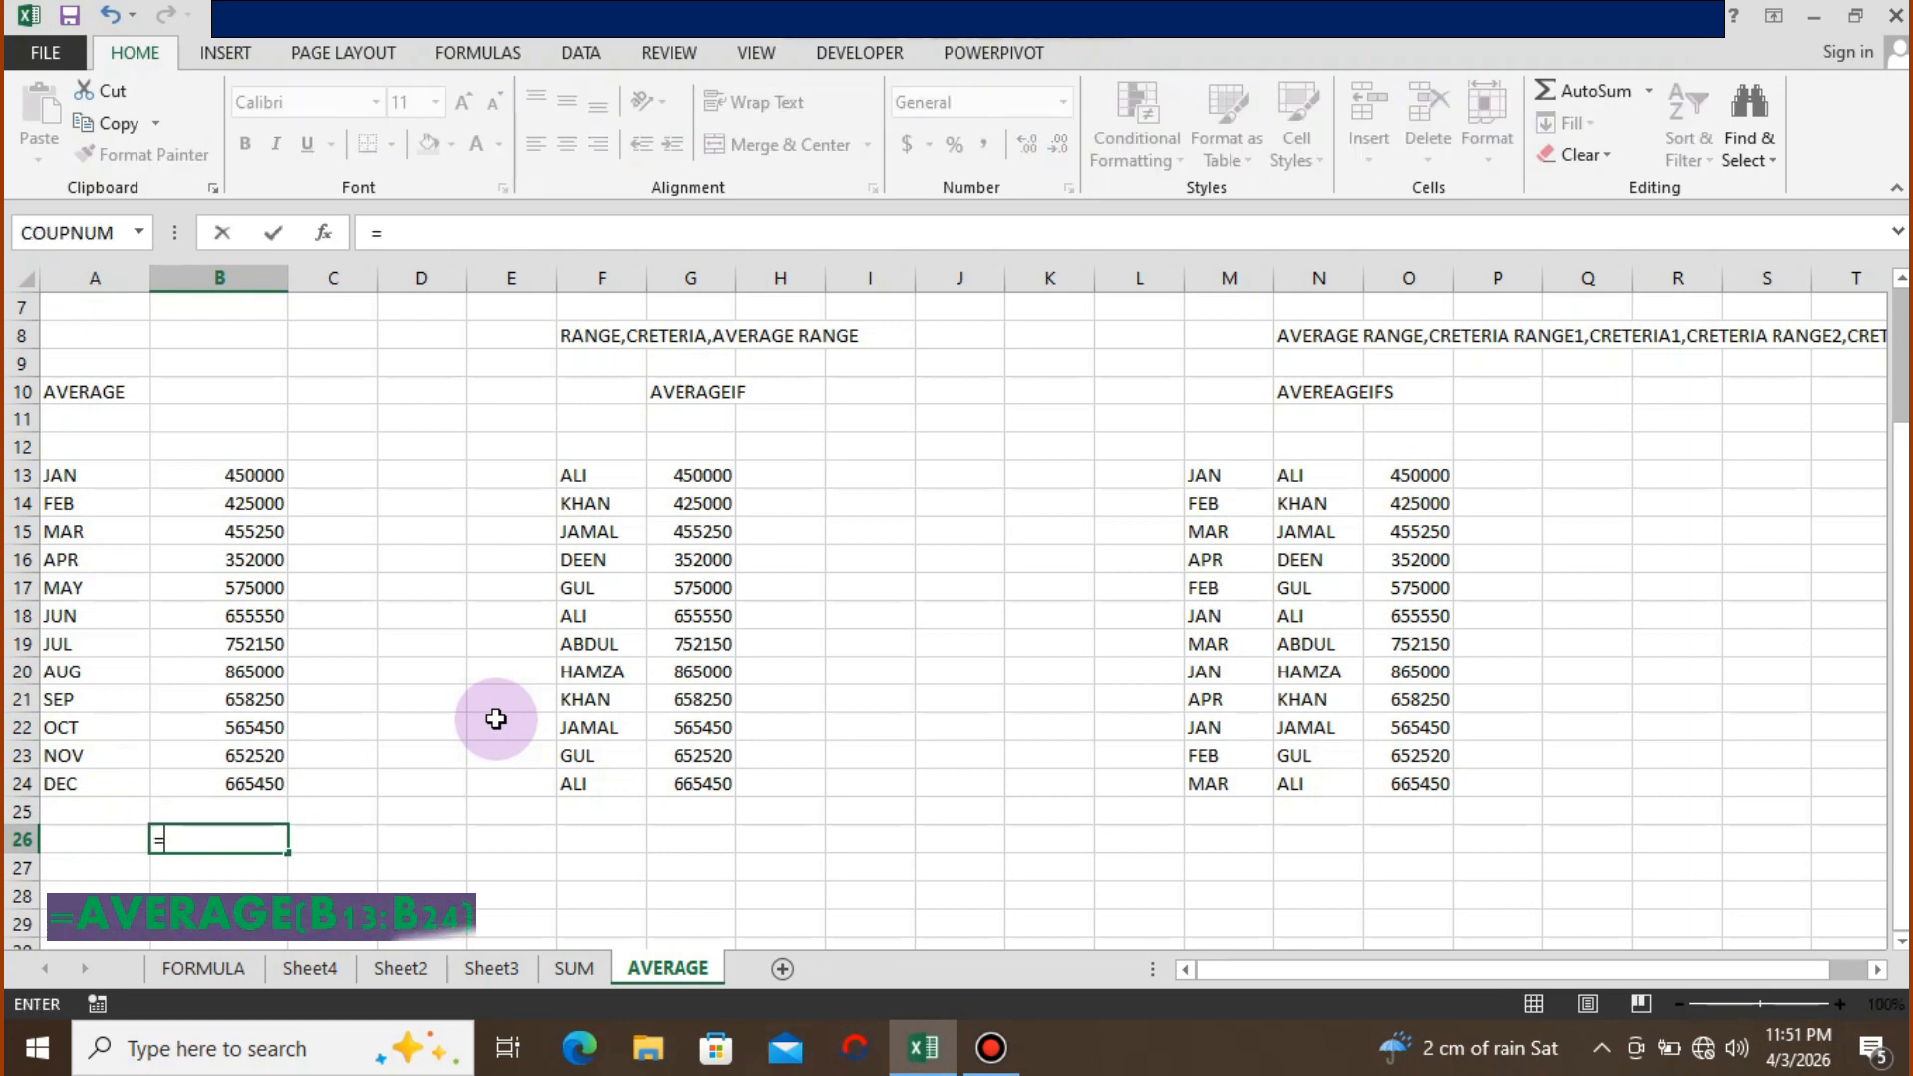
type("AVERAGE")
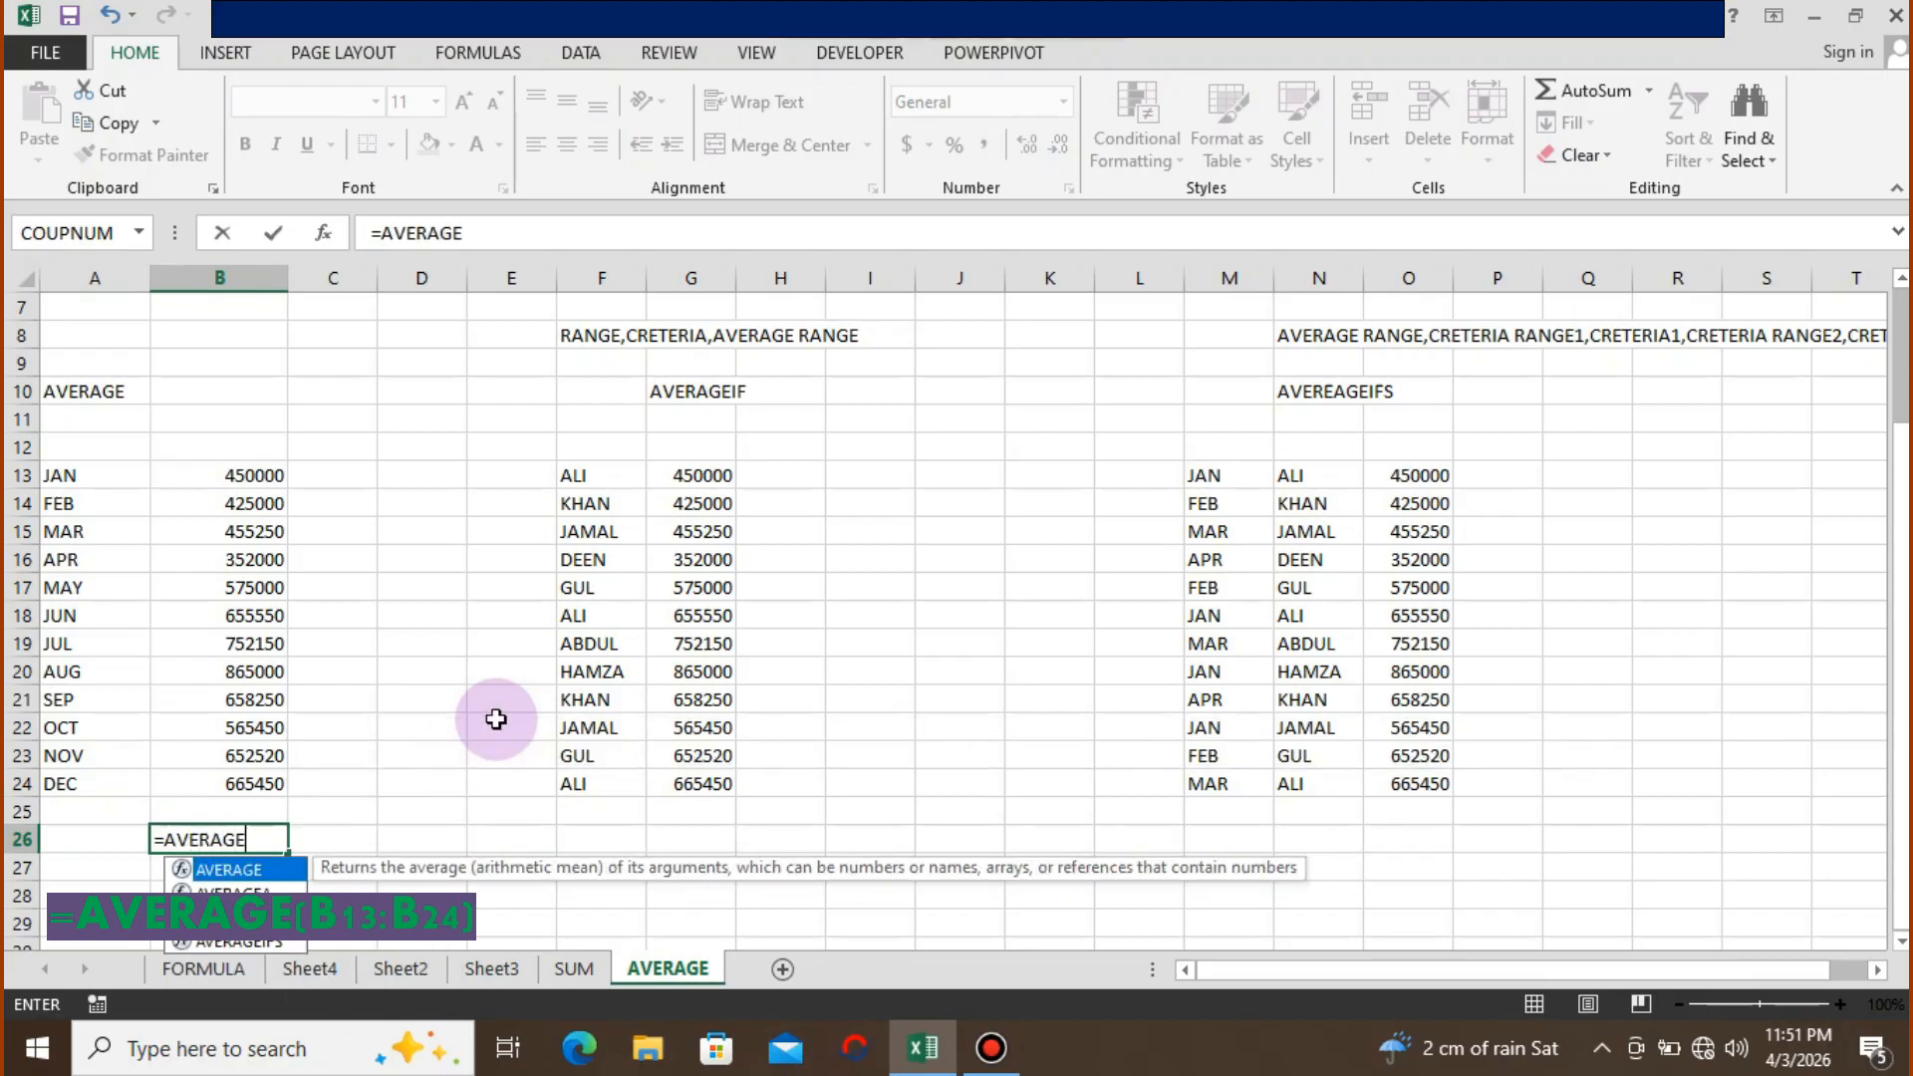
type("(")
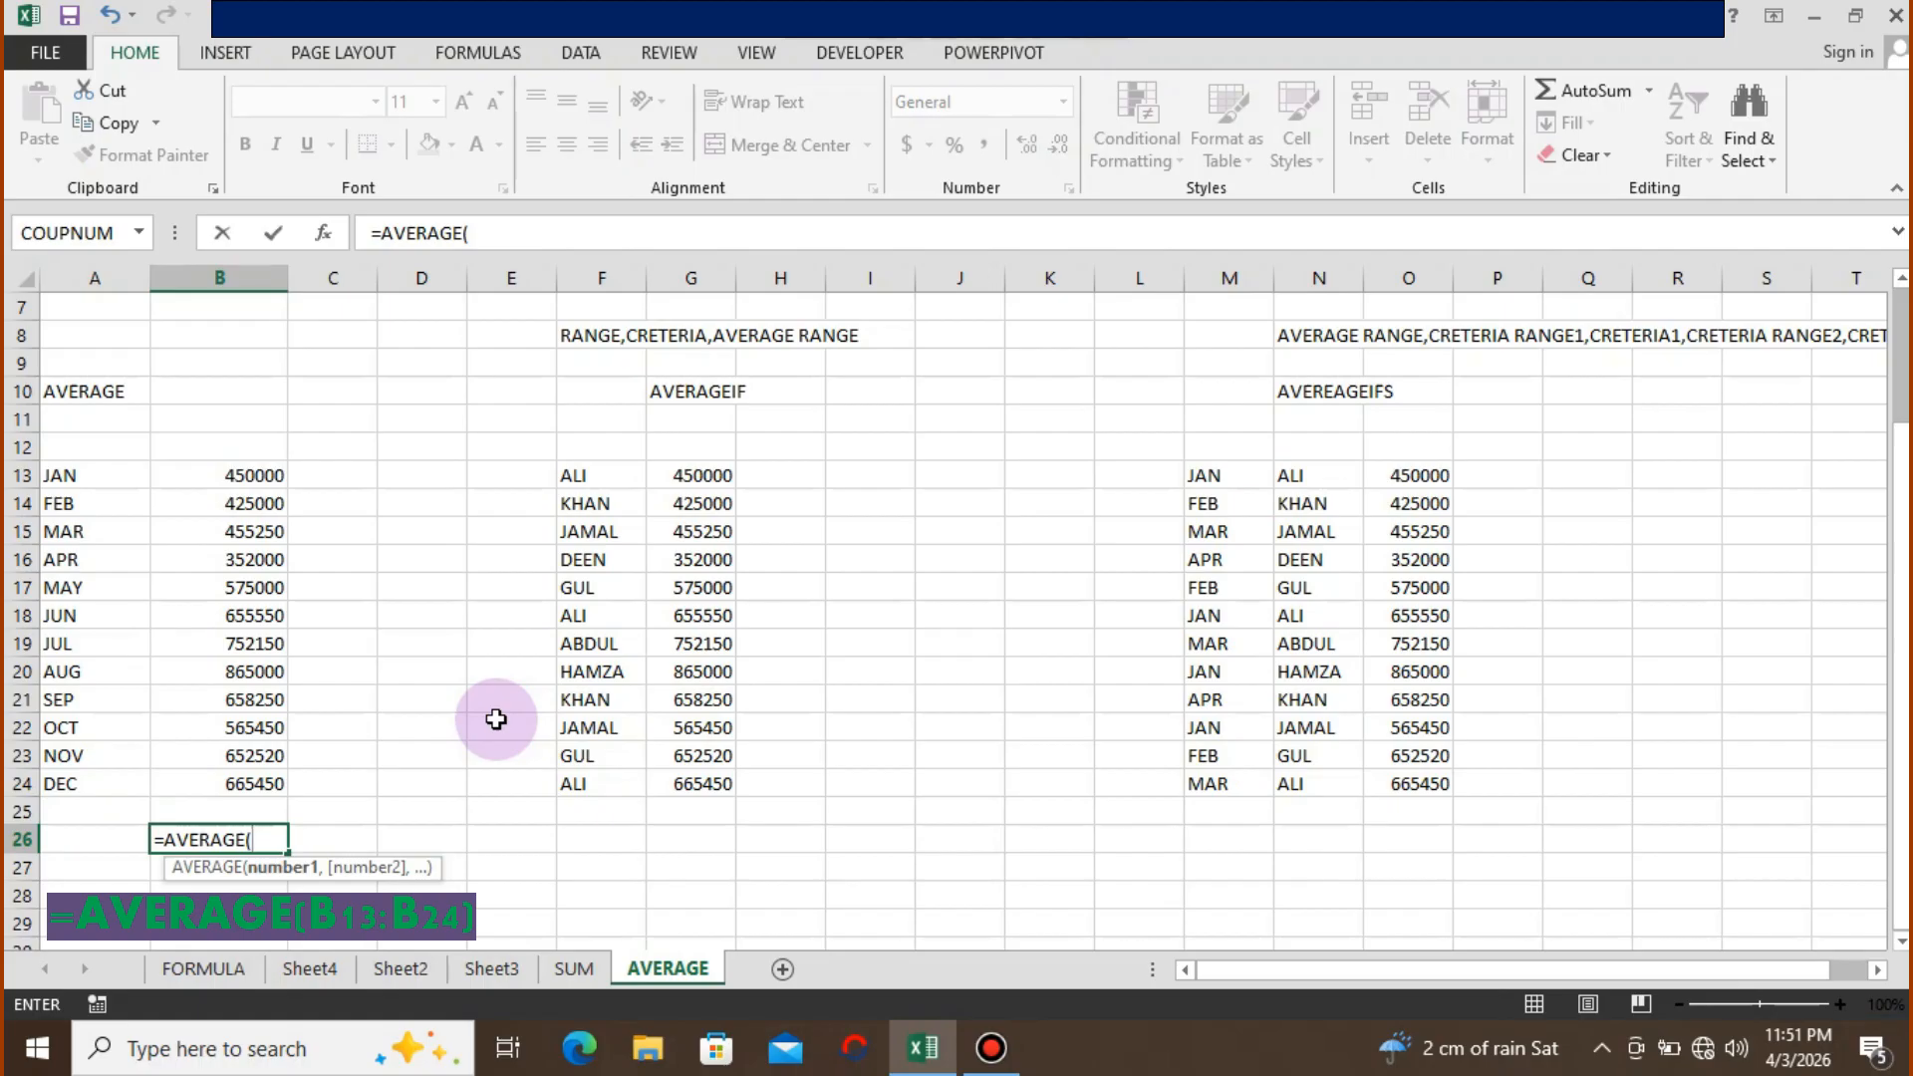
key("Up")
key("Up")
key("Up")
key("Up")
key("Up")
key("Up")
key("Up")
key("Up")
key("Up")
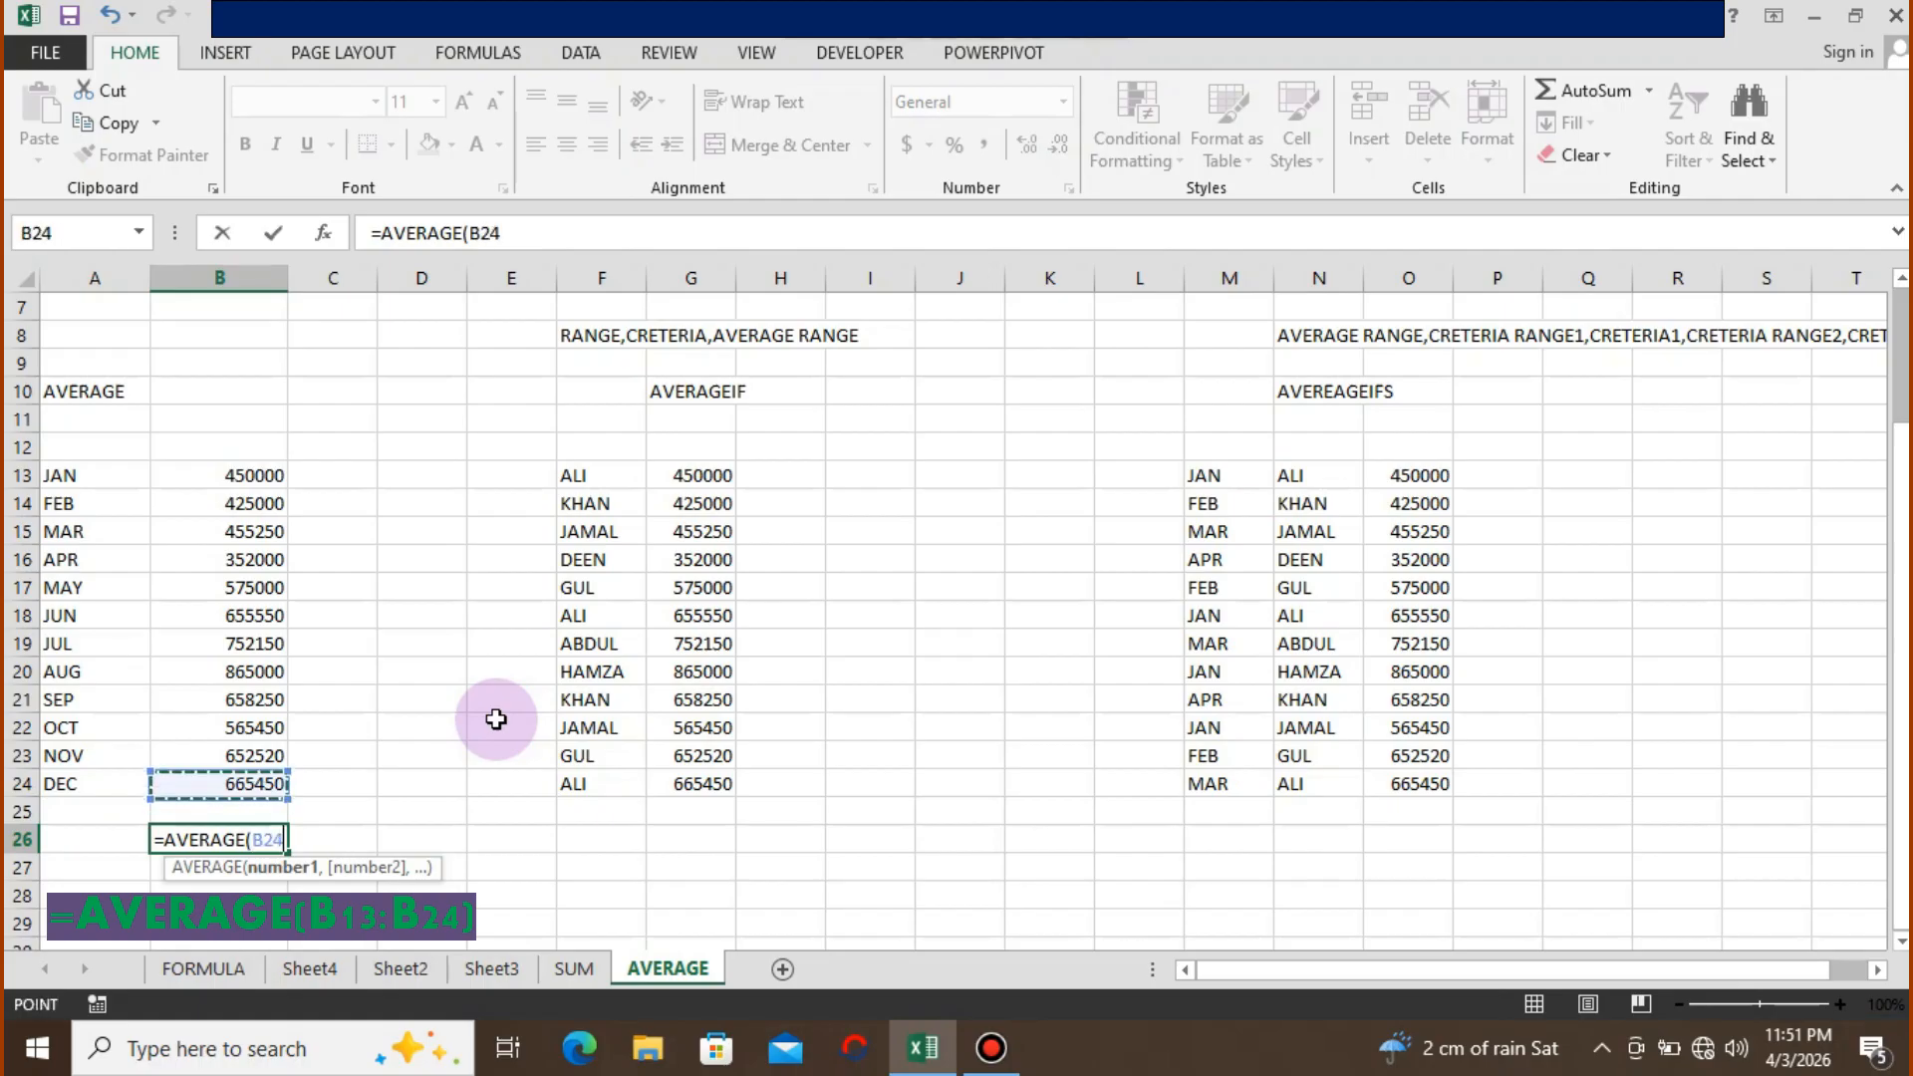
key("Up")
key("Up")
key("Up")
key("Up")
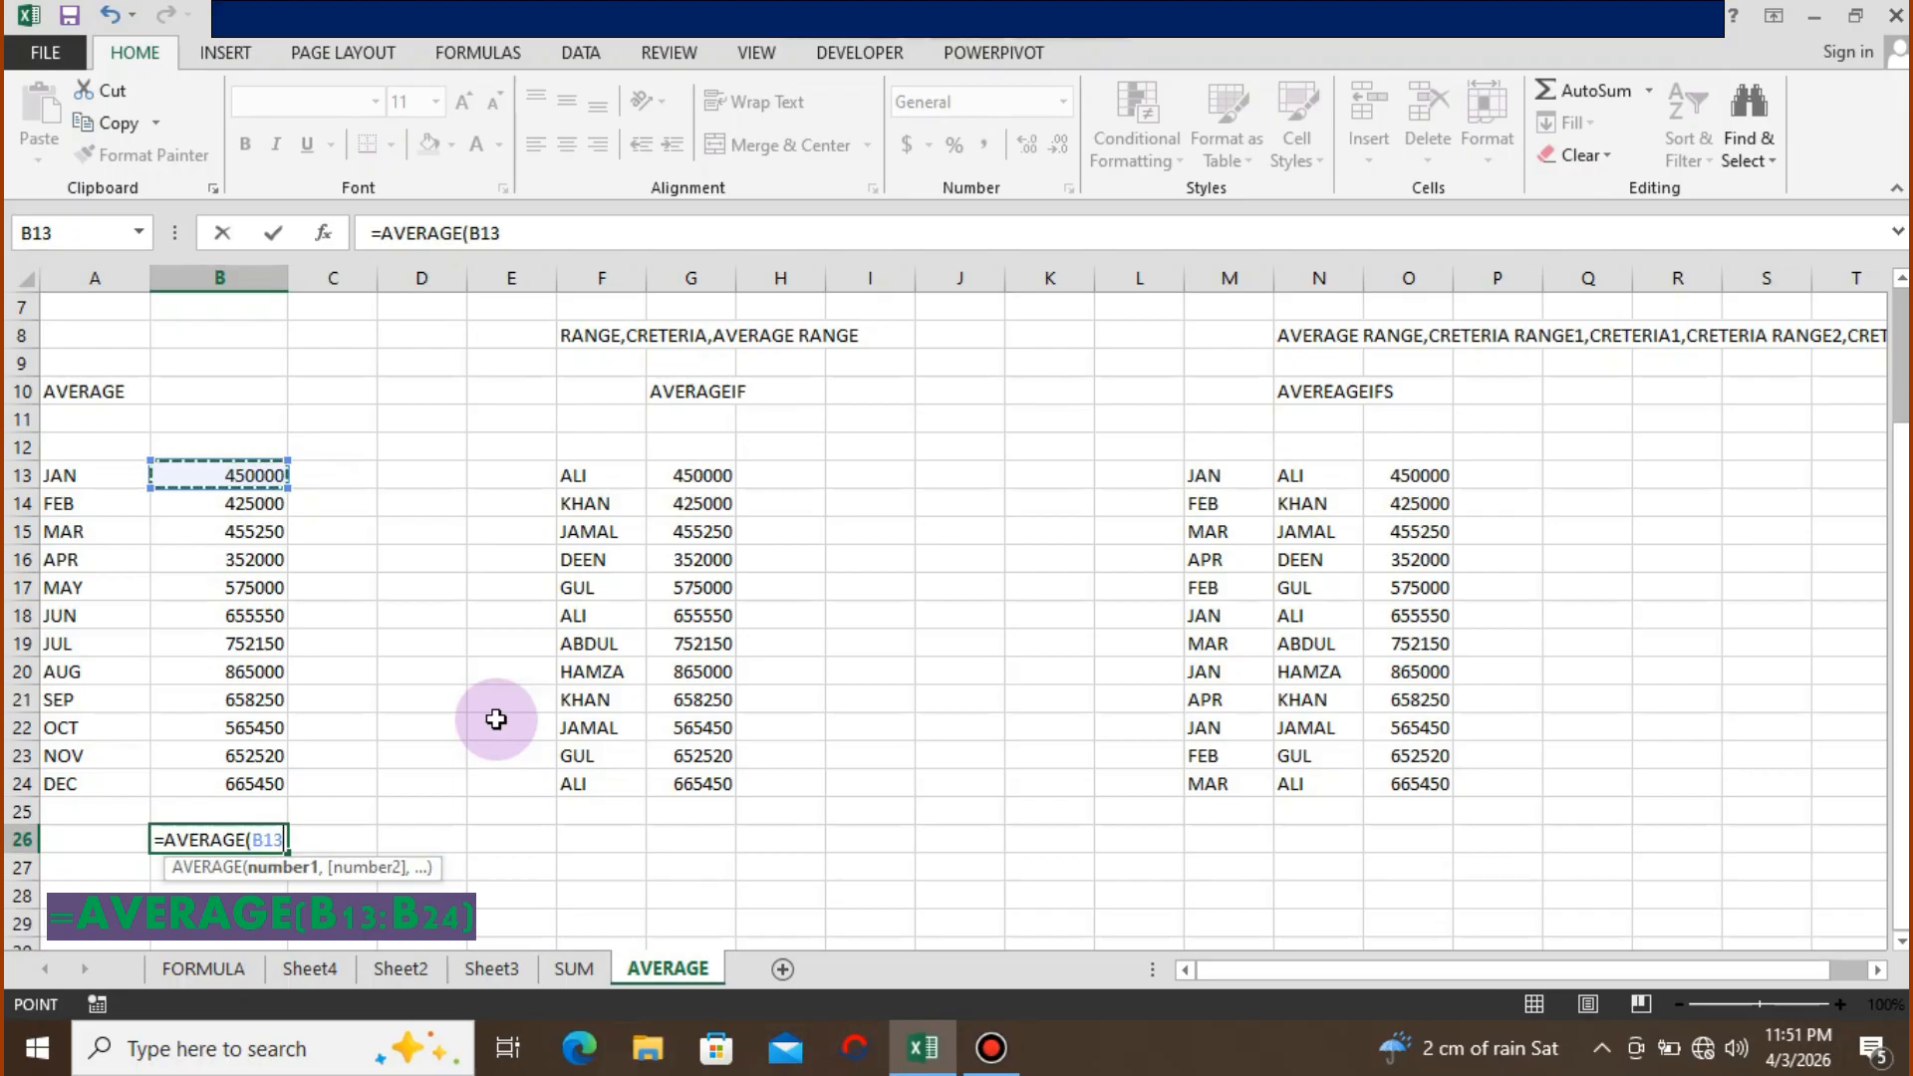
key("shift+Down")
key("shift+Down")
key("shift+Down")
key("shift+Down")
key("shift+Down")
key("shift+Down")
key("shift+Down")
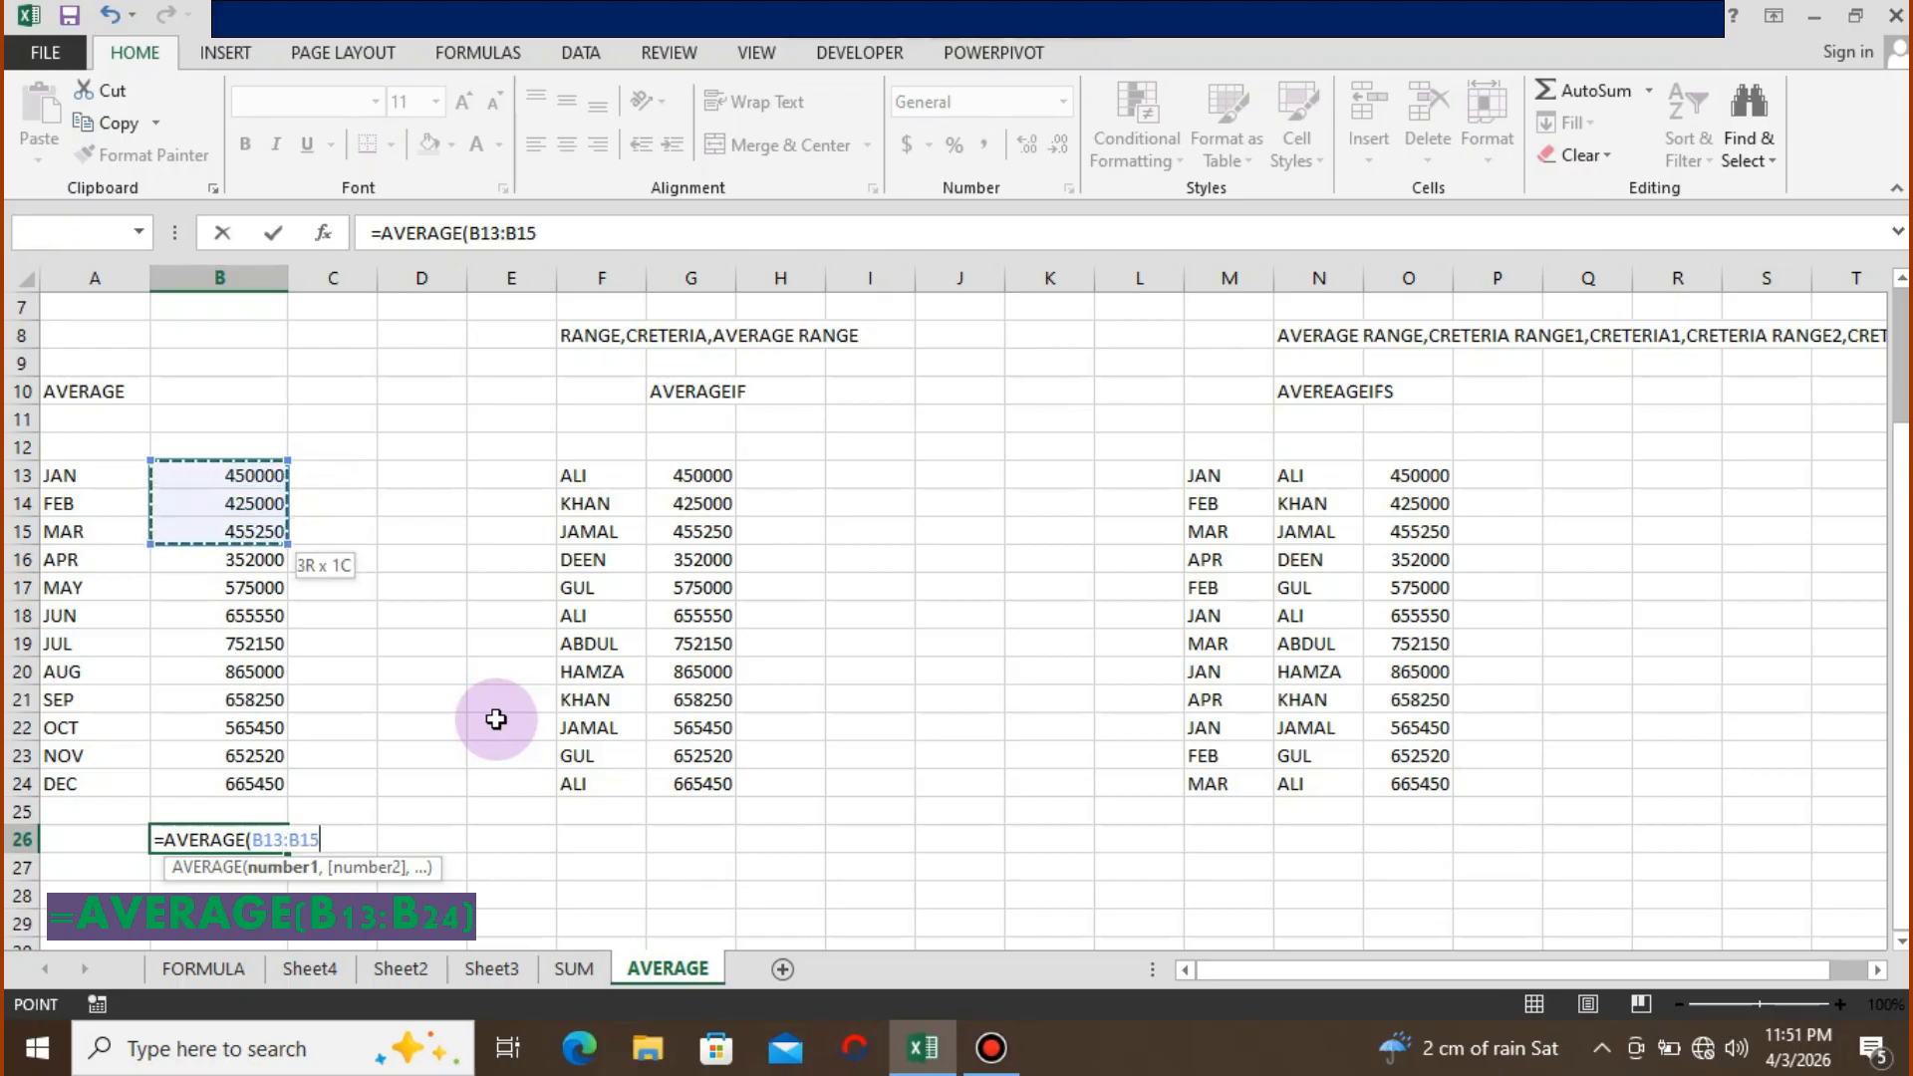
key("shift+Down")
key("shift+Down")
key("shift+Down")
key("shift+Down")
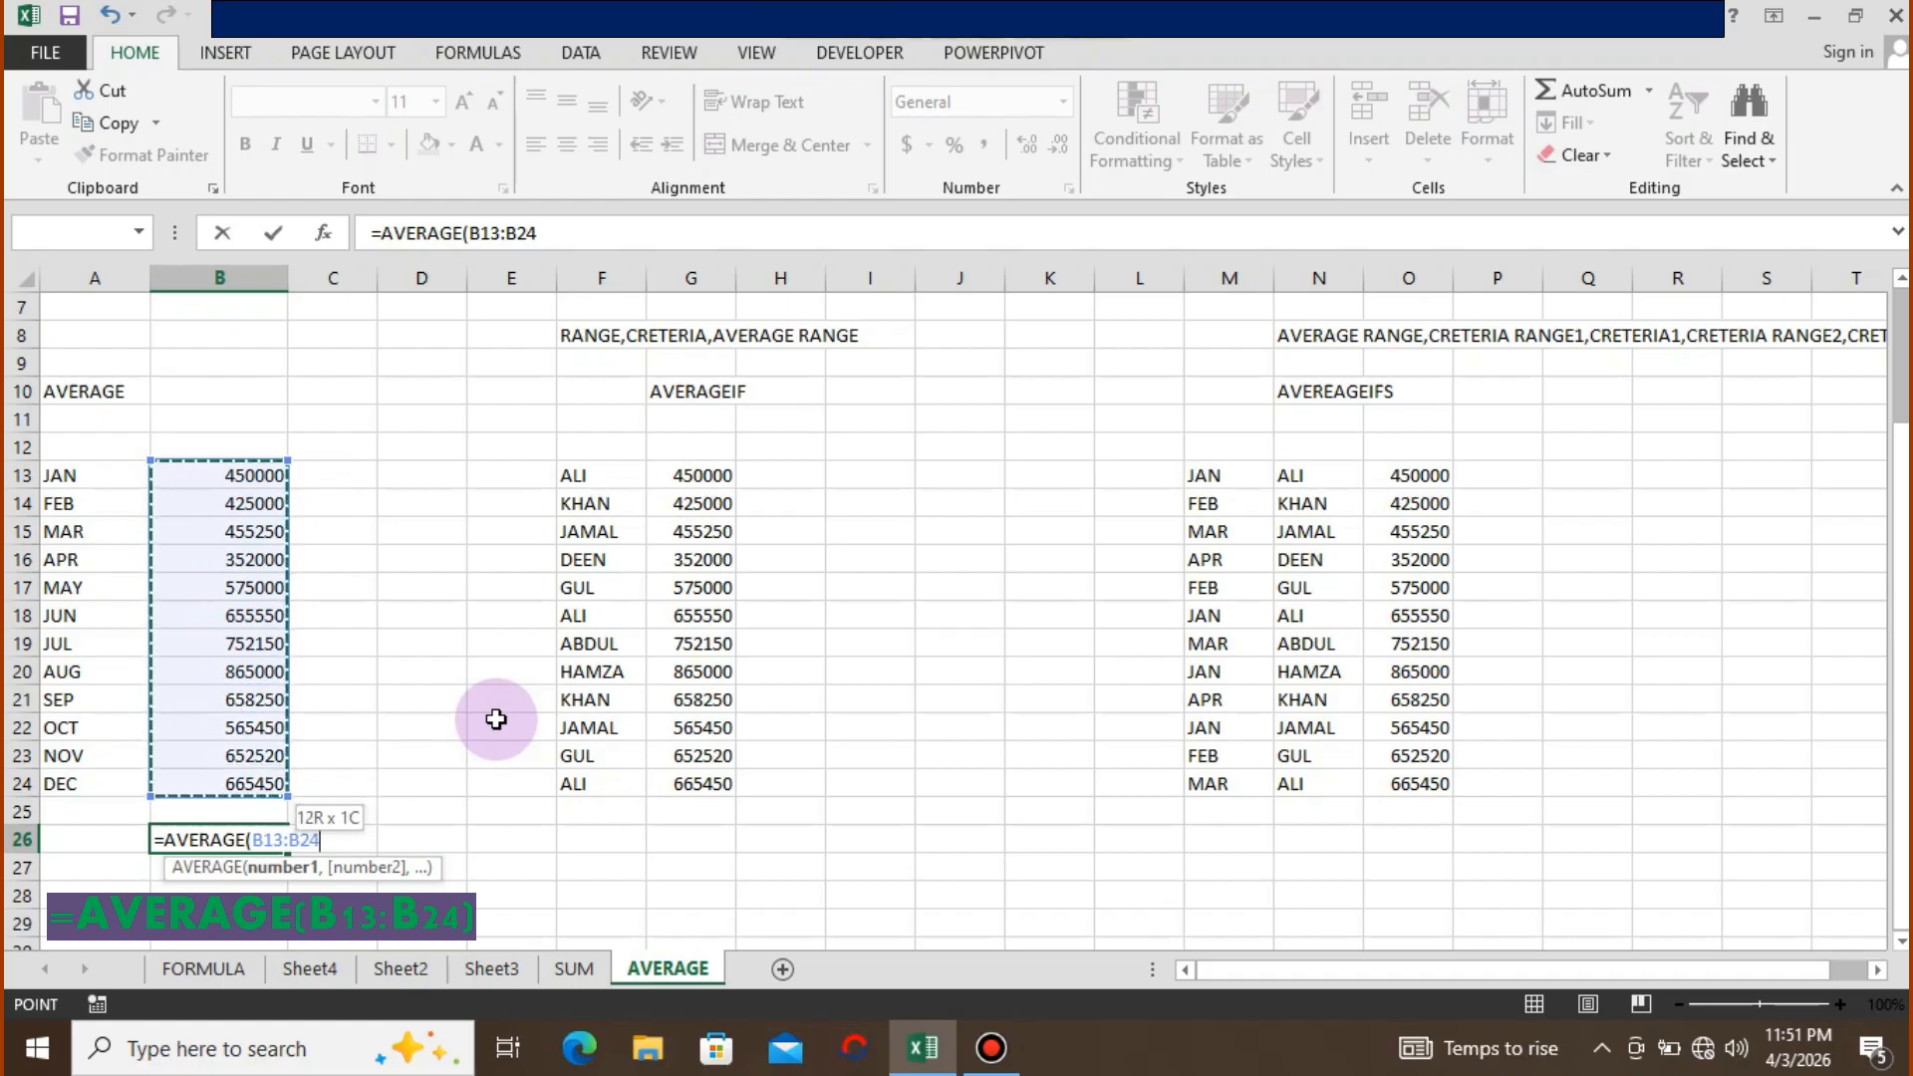
type(")")
key("Return")
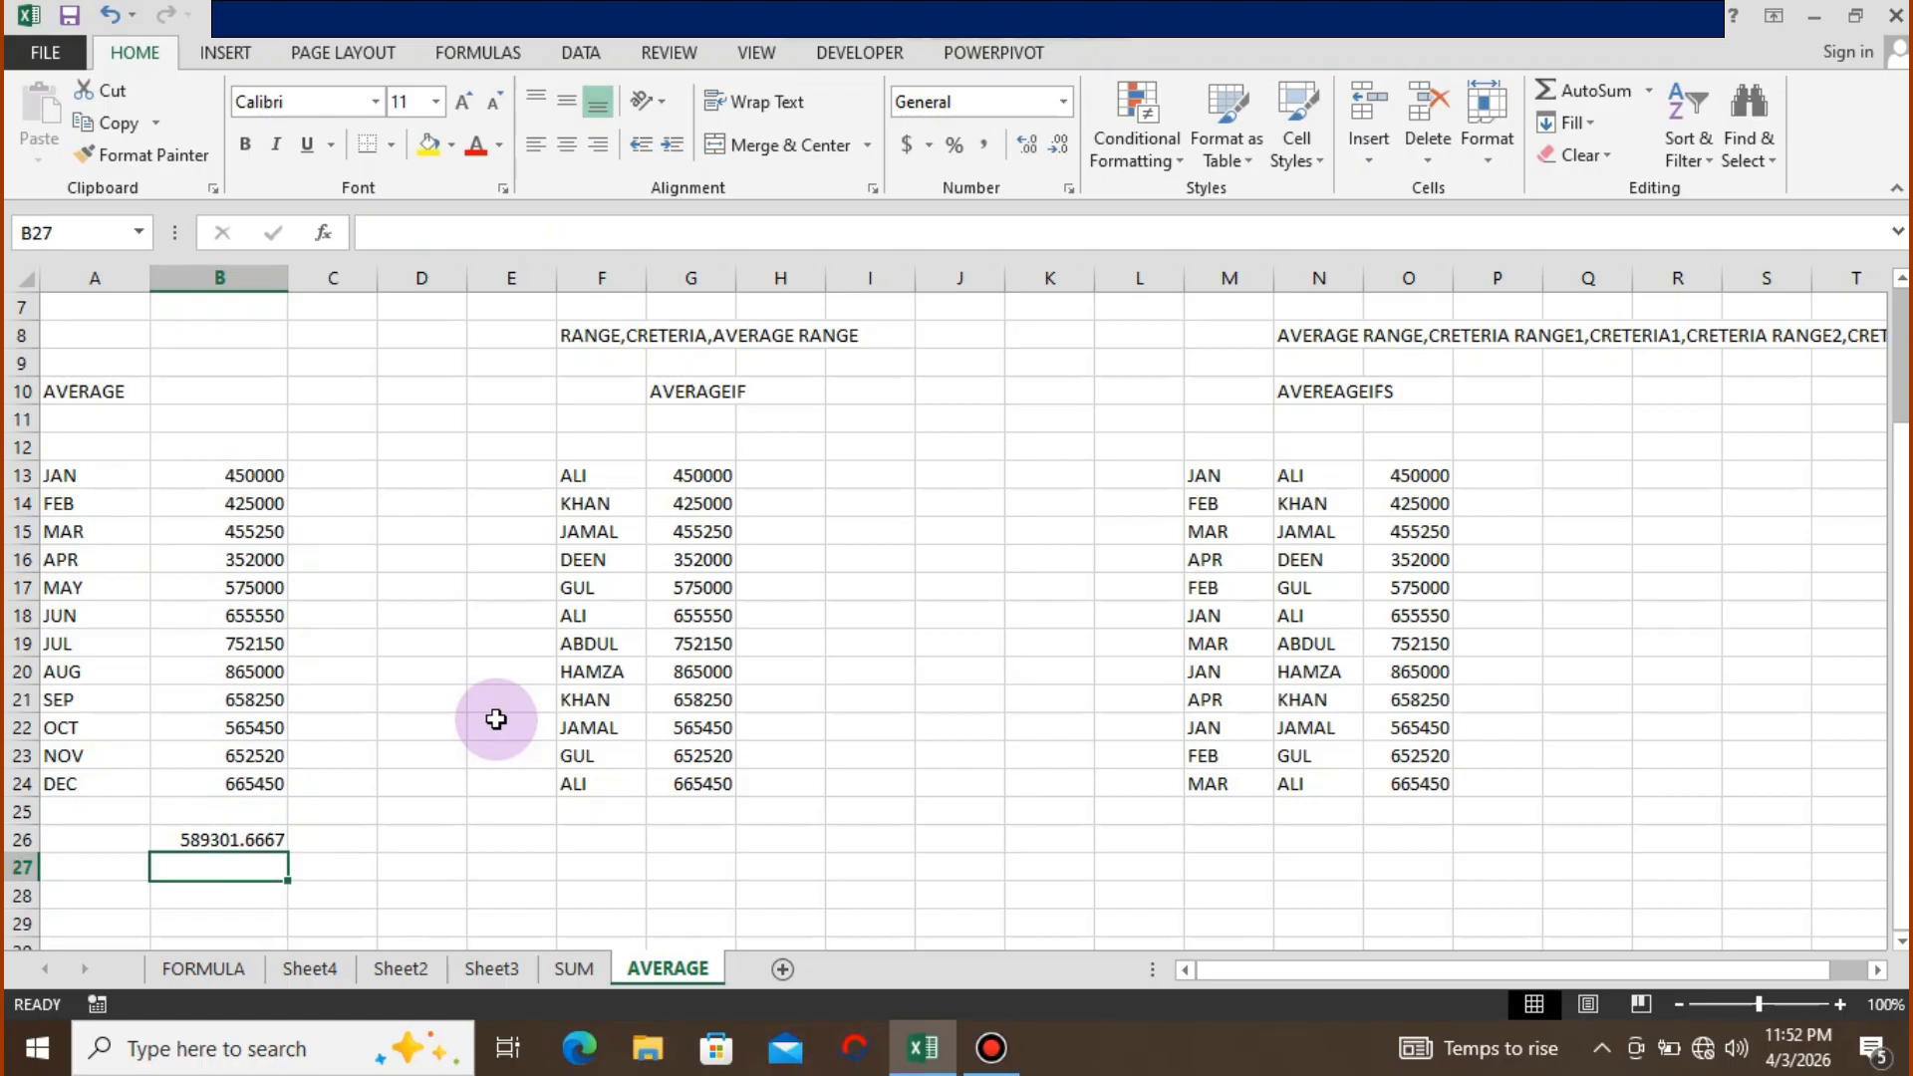
key("Up")
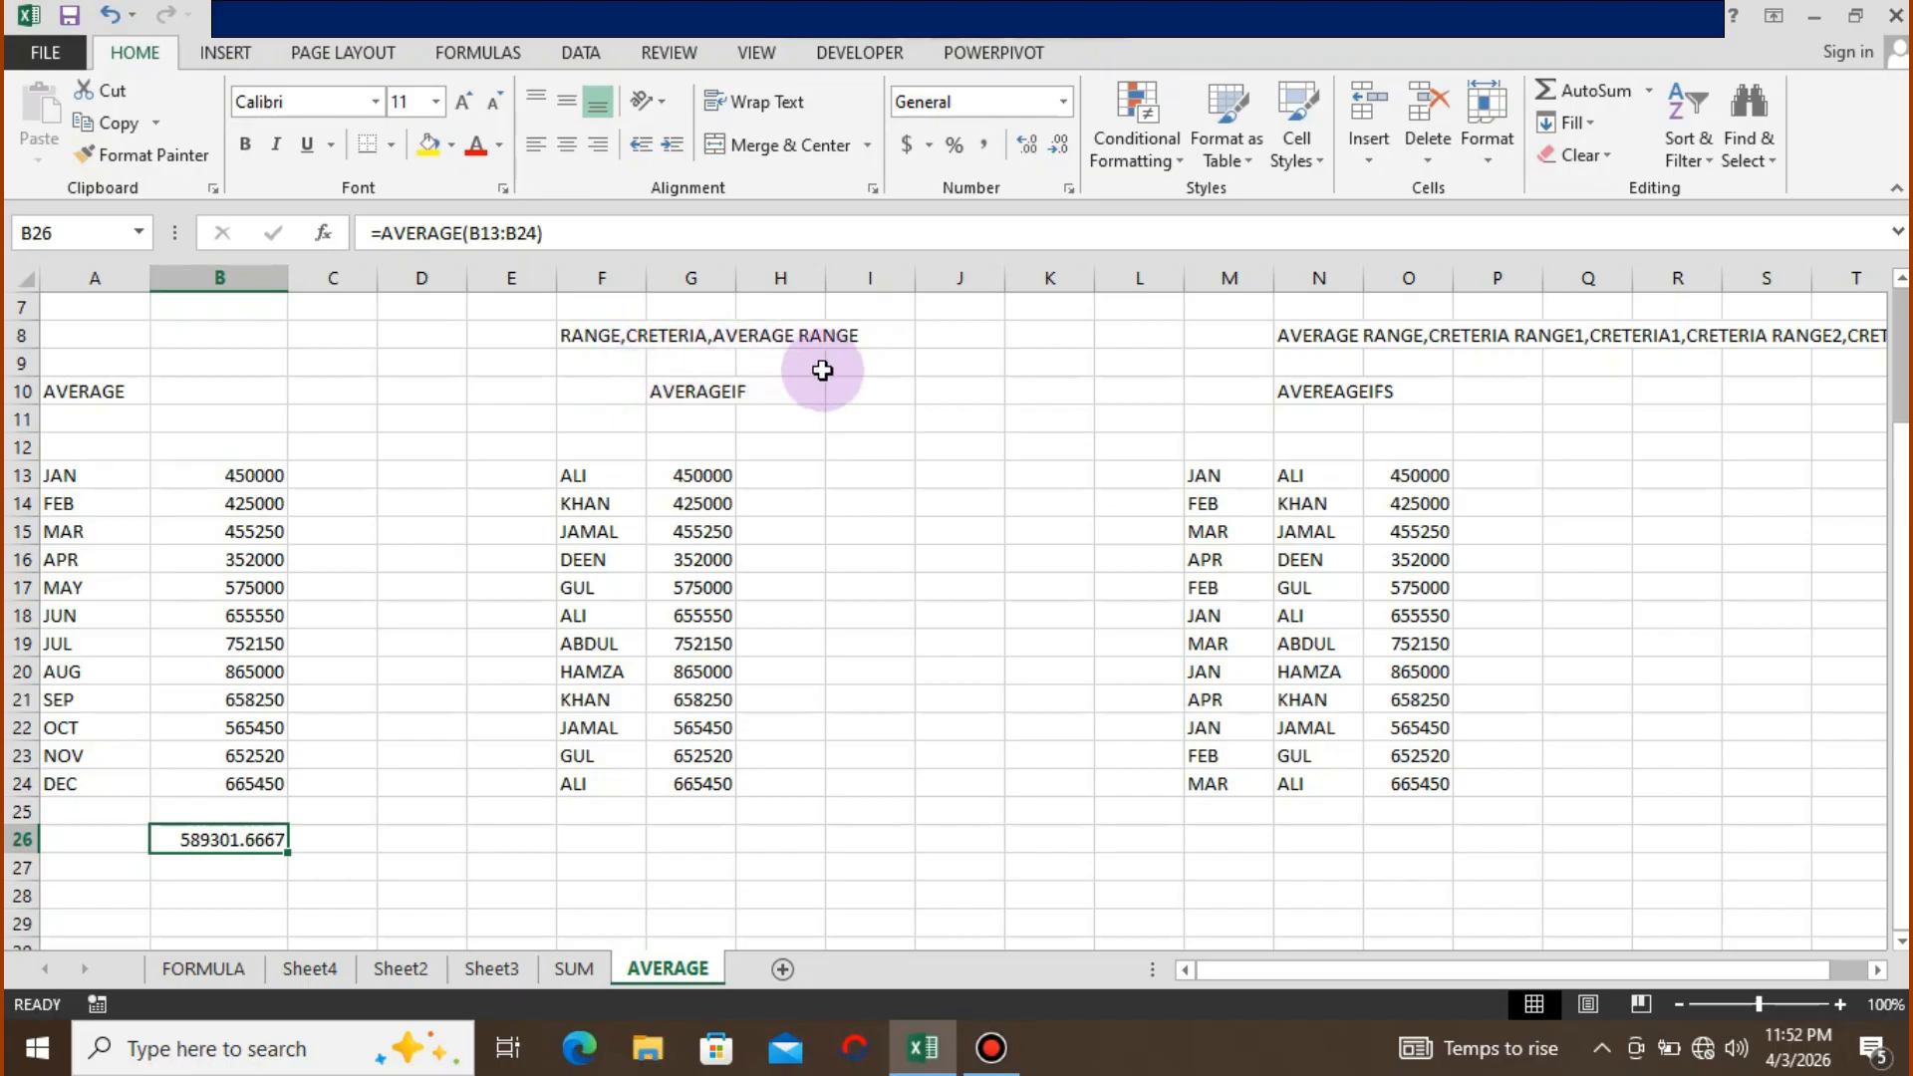
- Begin an AVERAGEIF formula in cell G27 with the names in F13:F24 as its range argument
left_click(887, 603)
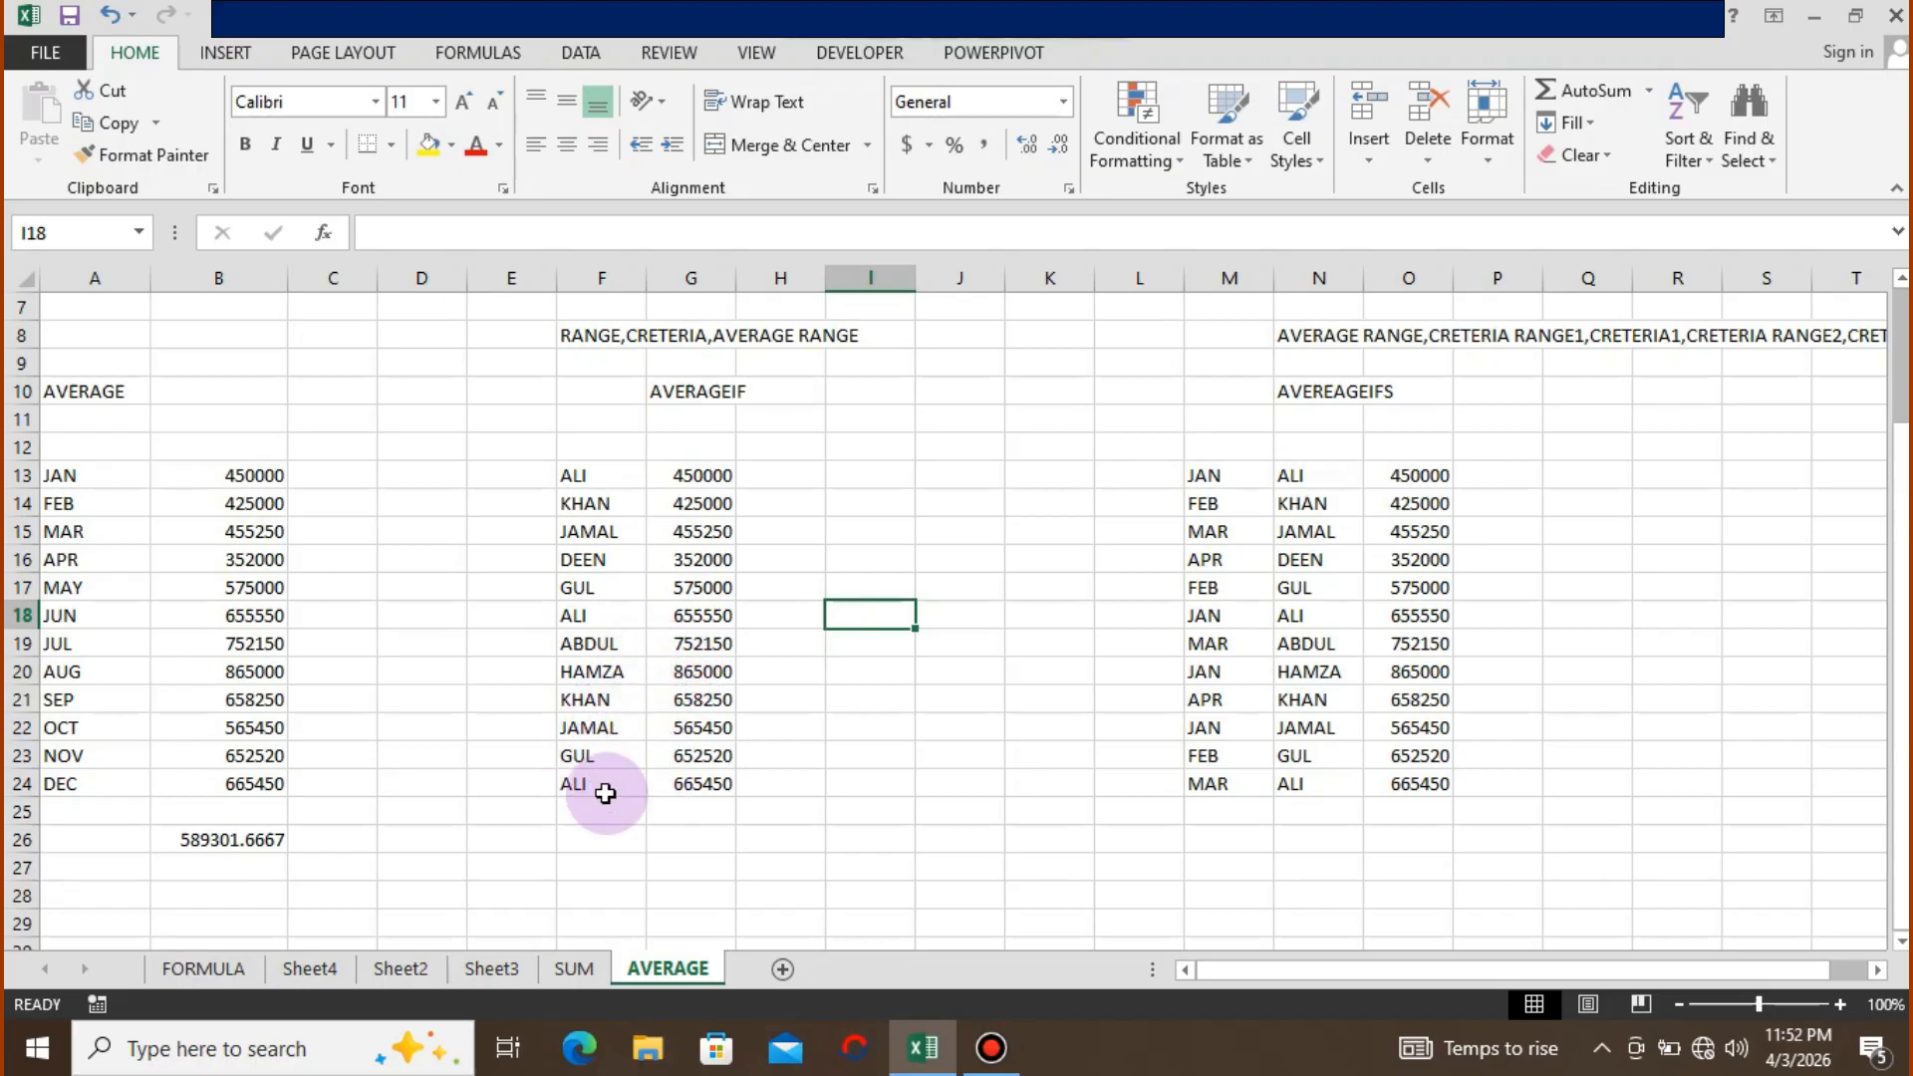
left_click(670, 886)
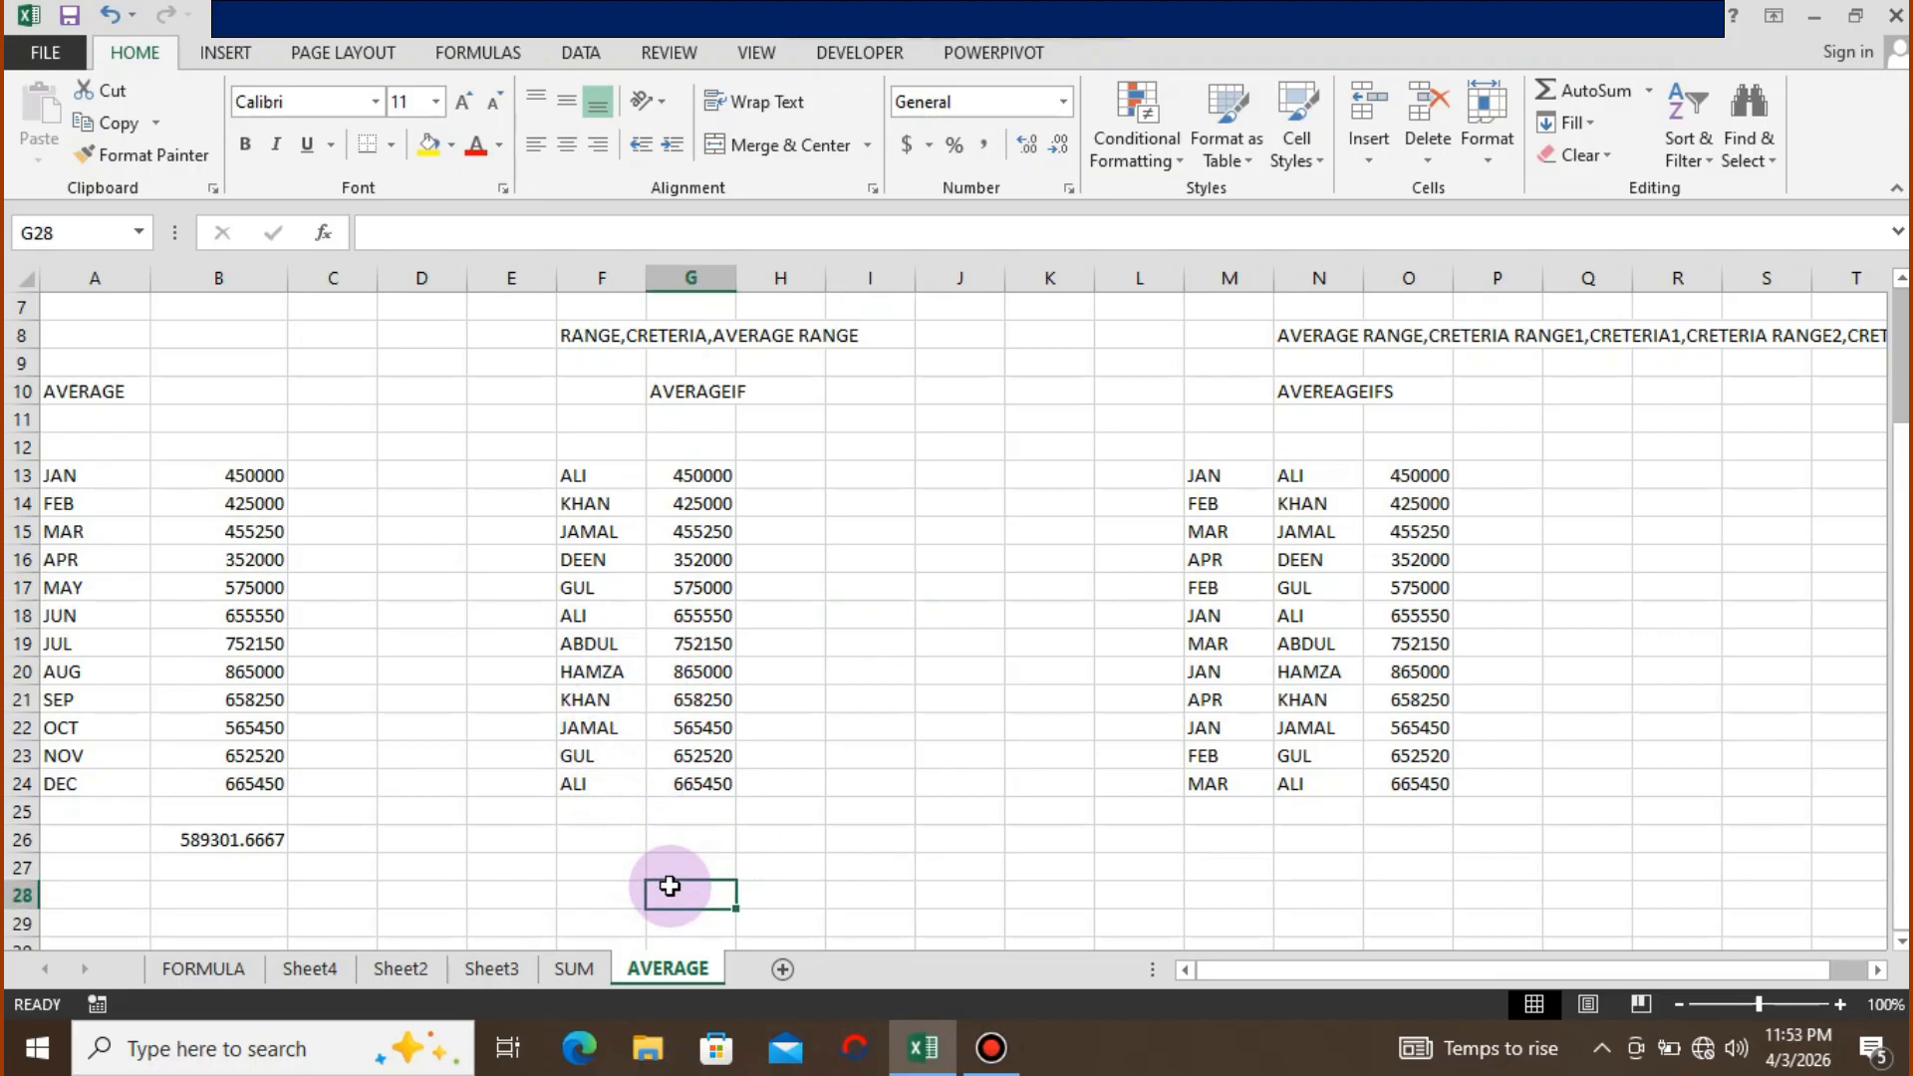
key("Up")
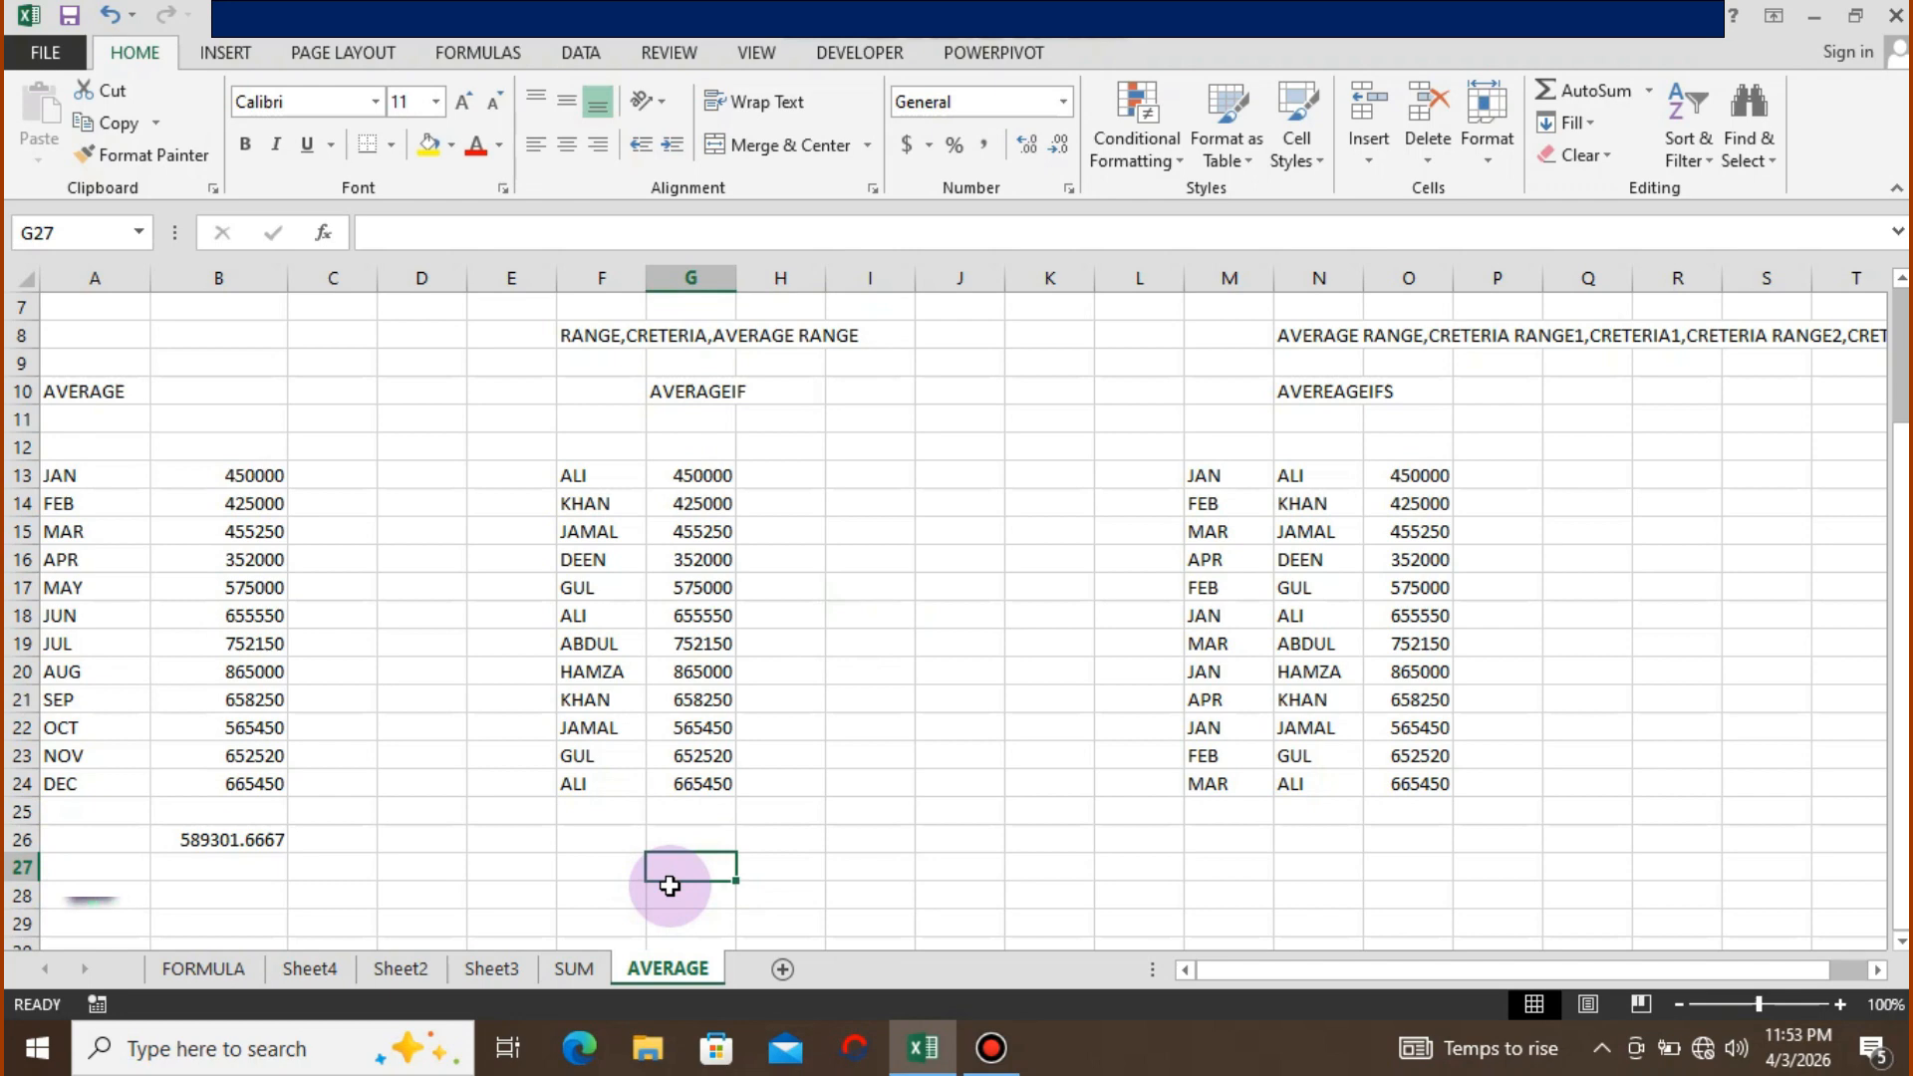
type("=")
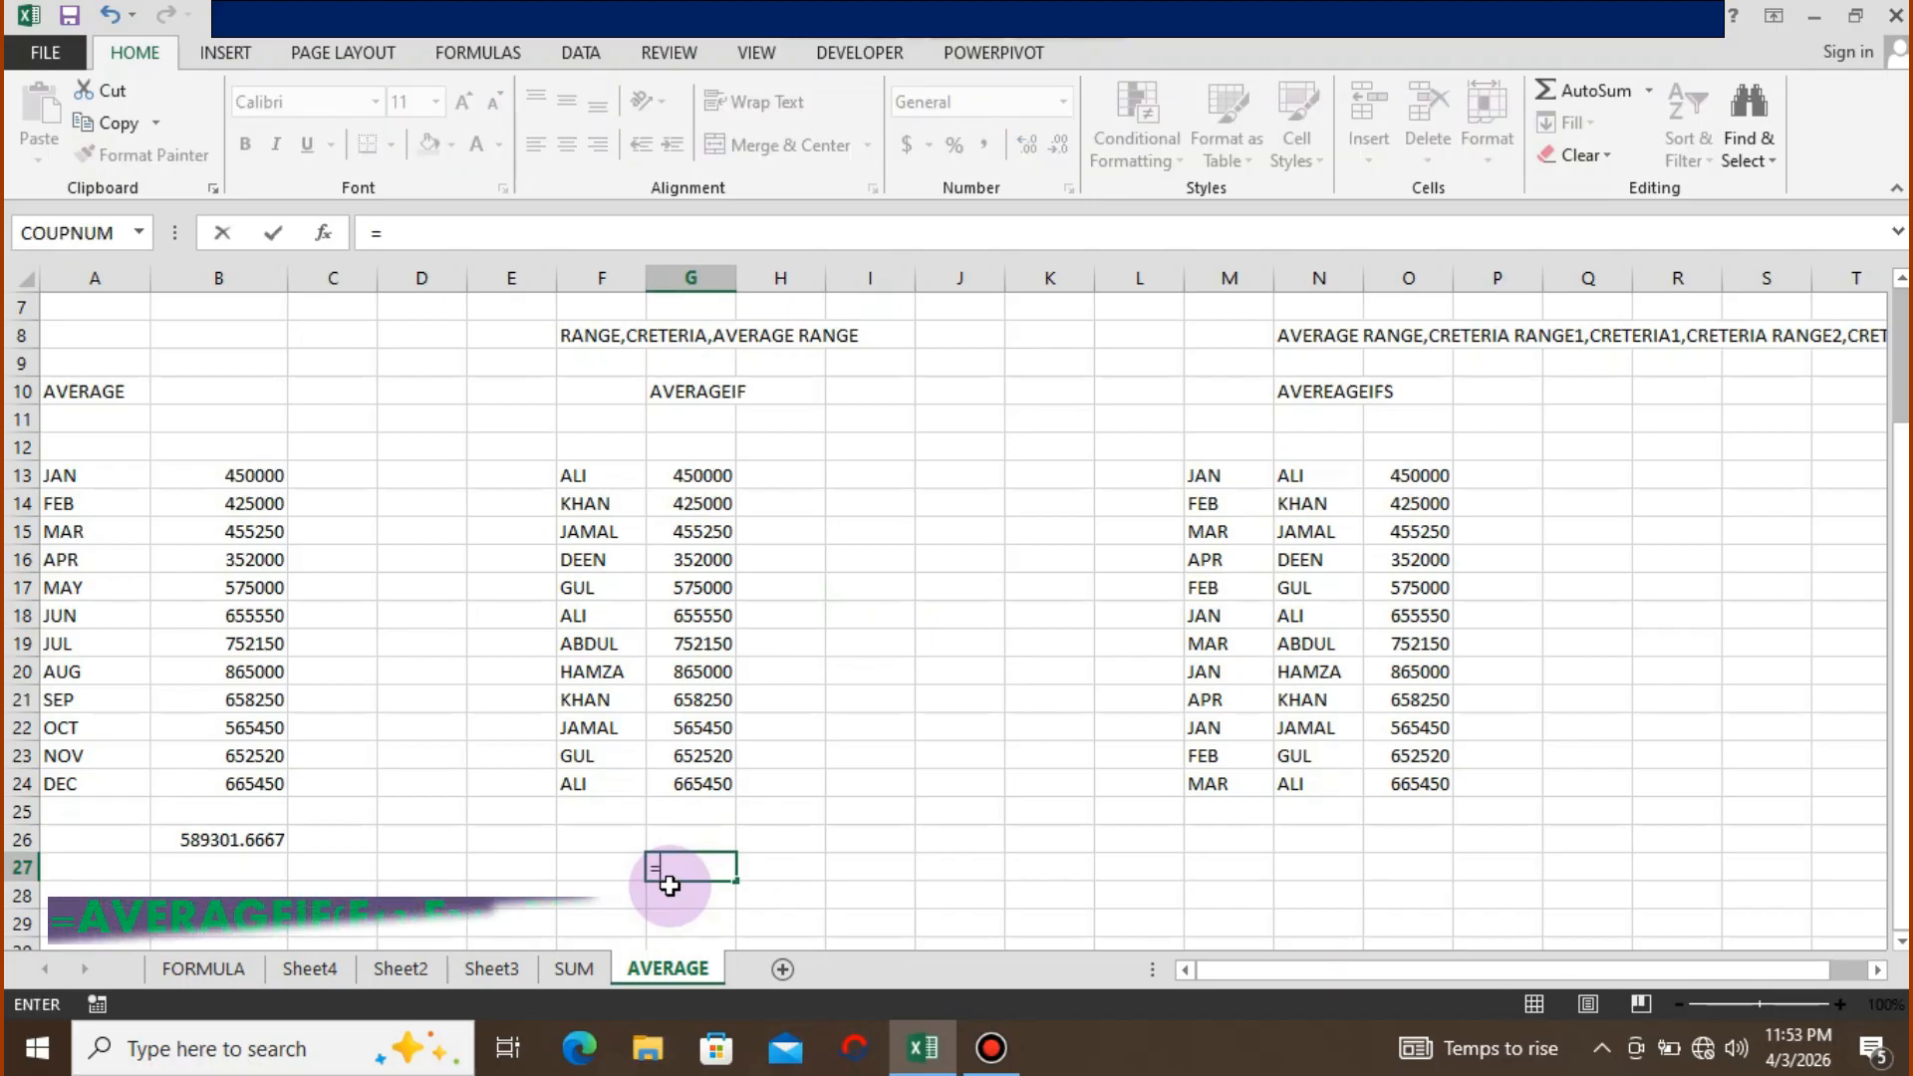
type("AV")
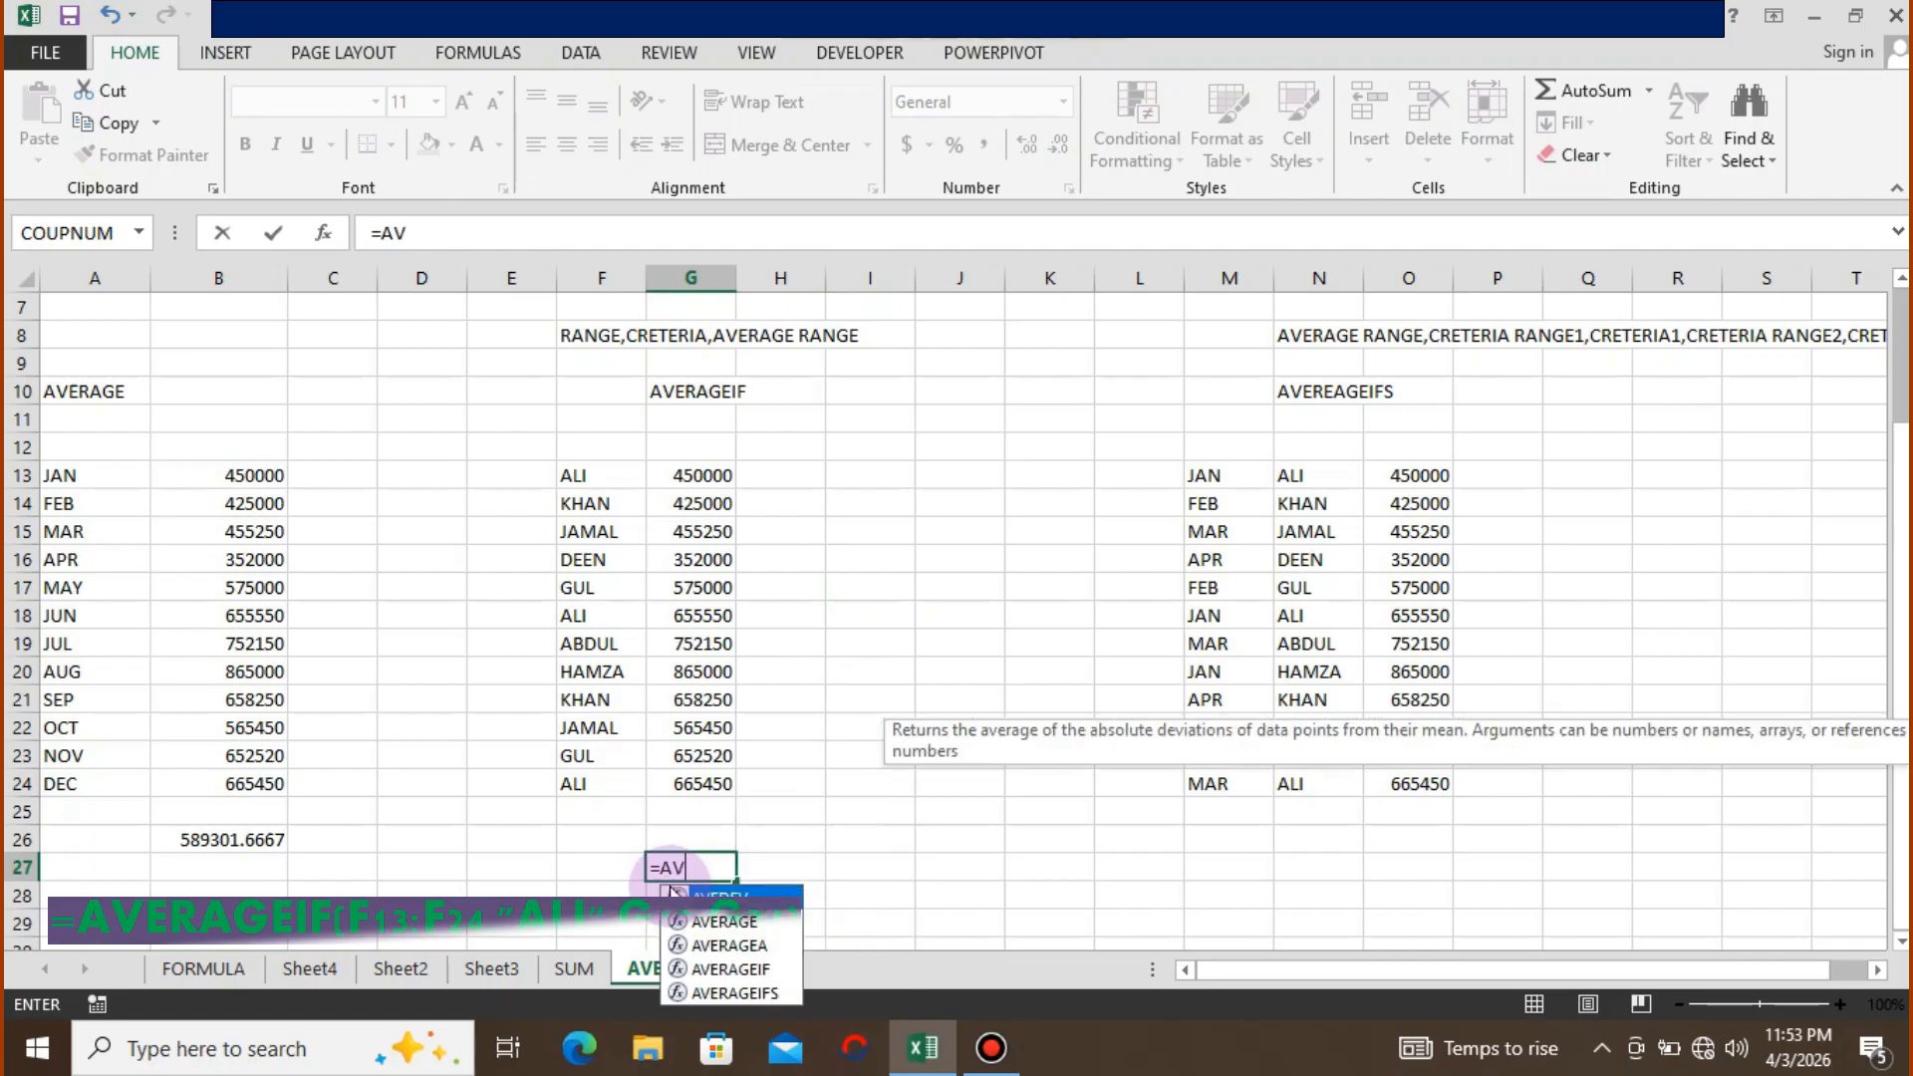
type("ERAG")
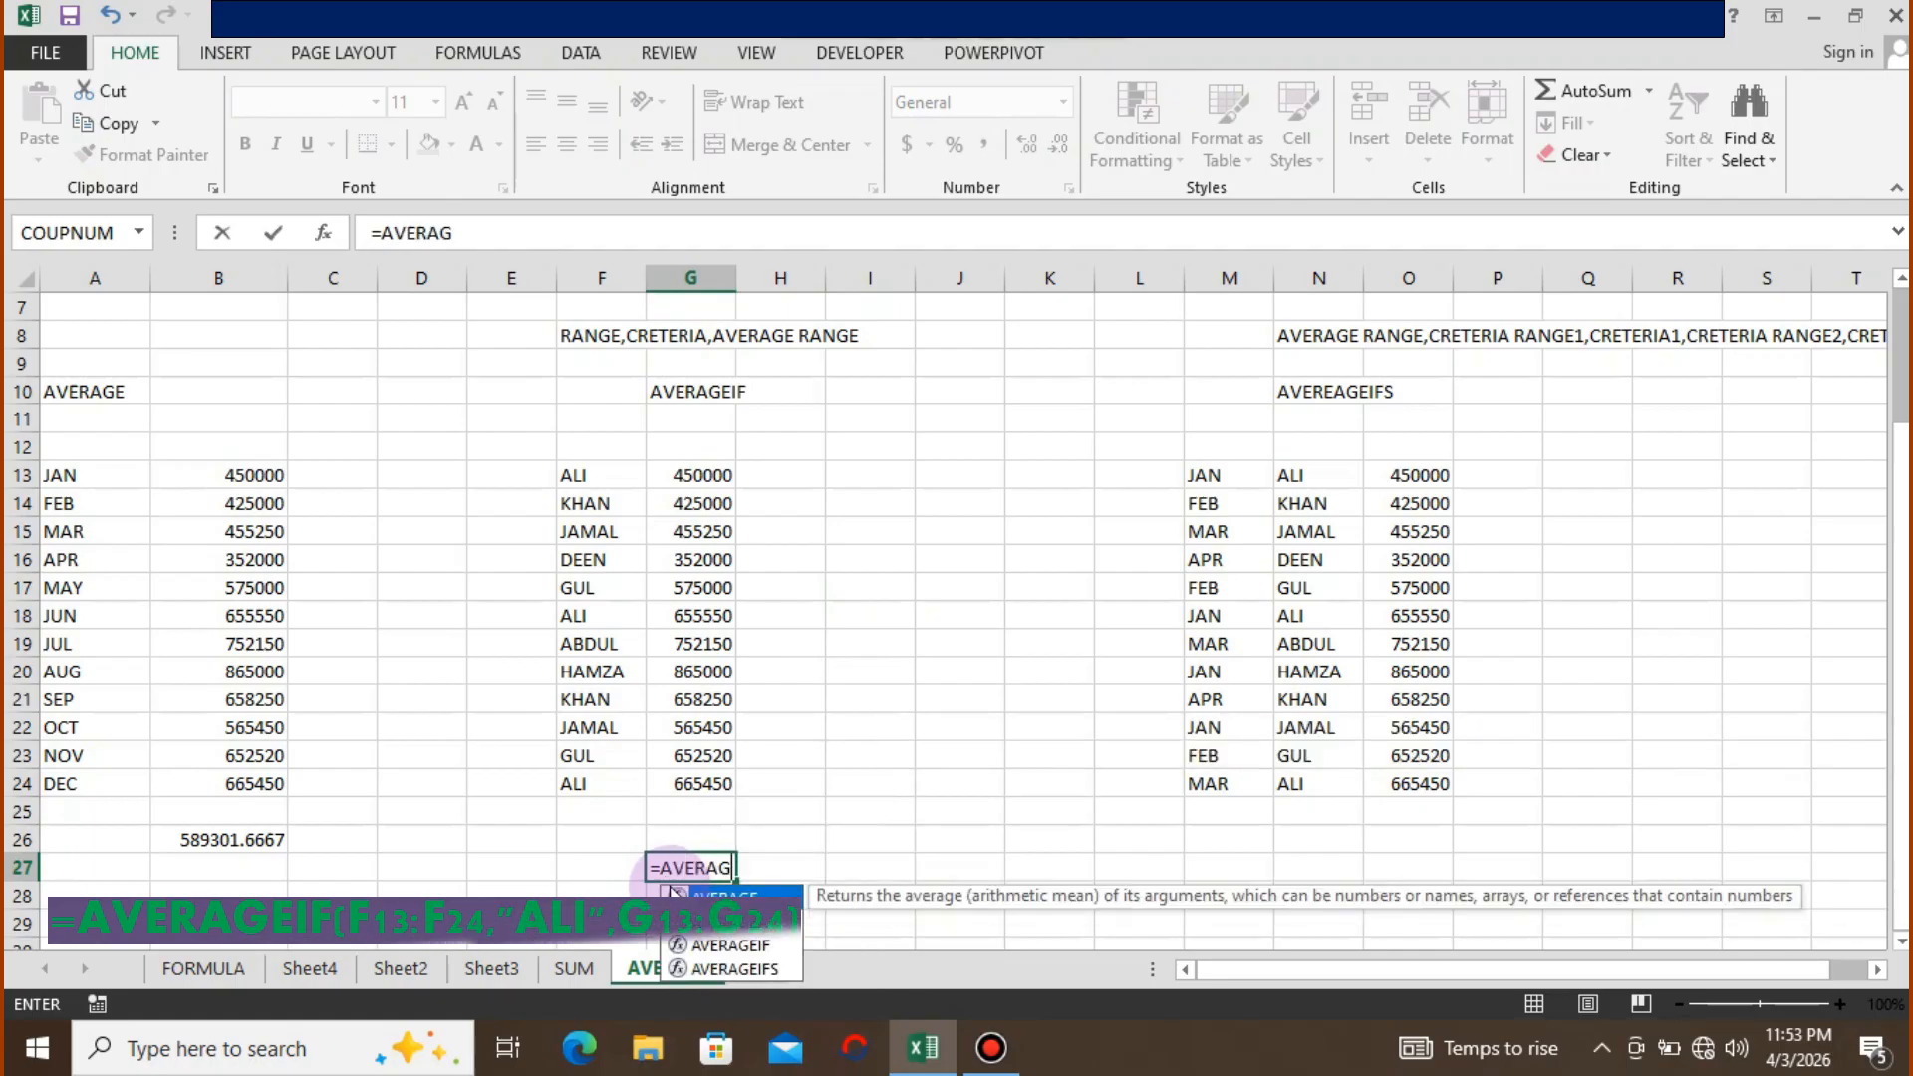
type("EIF")
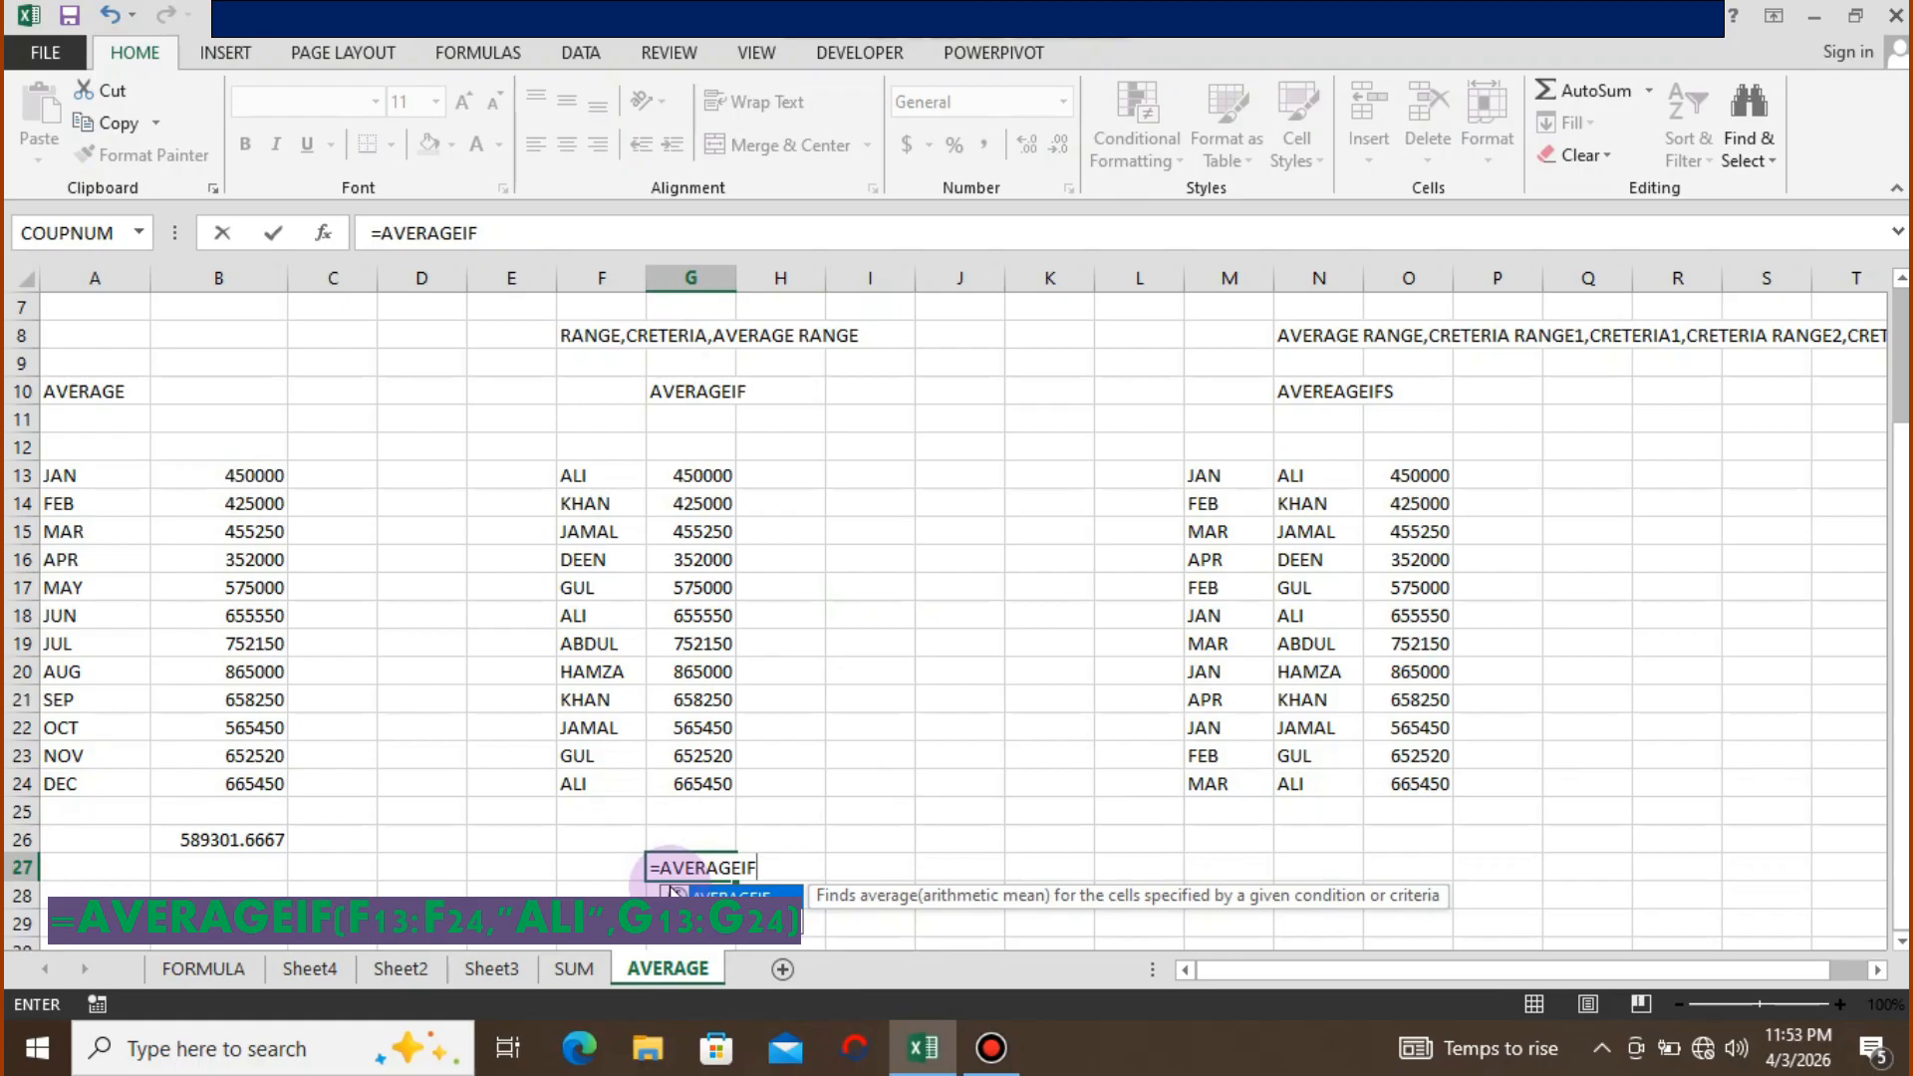
type("(")
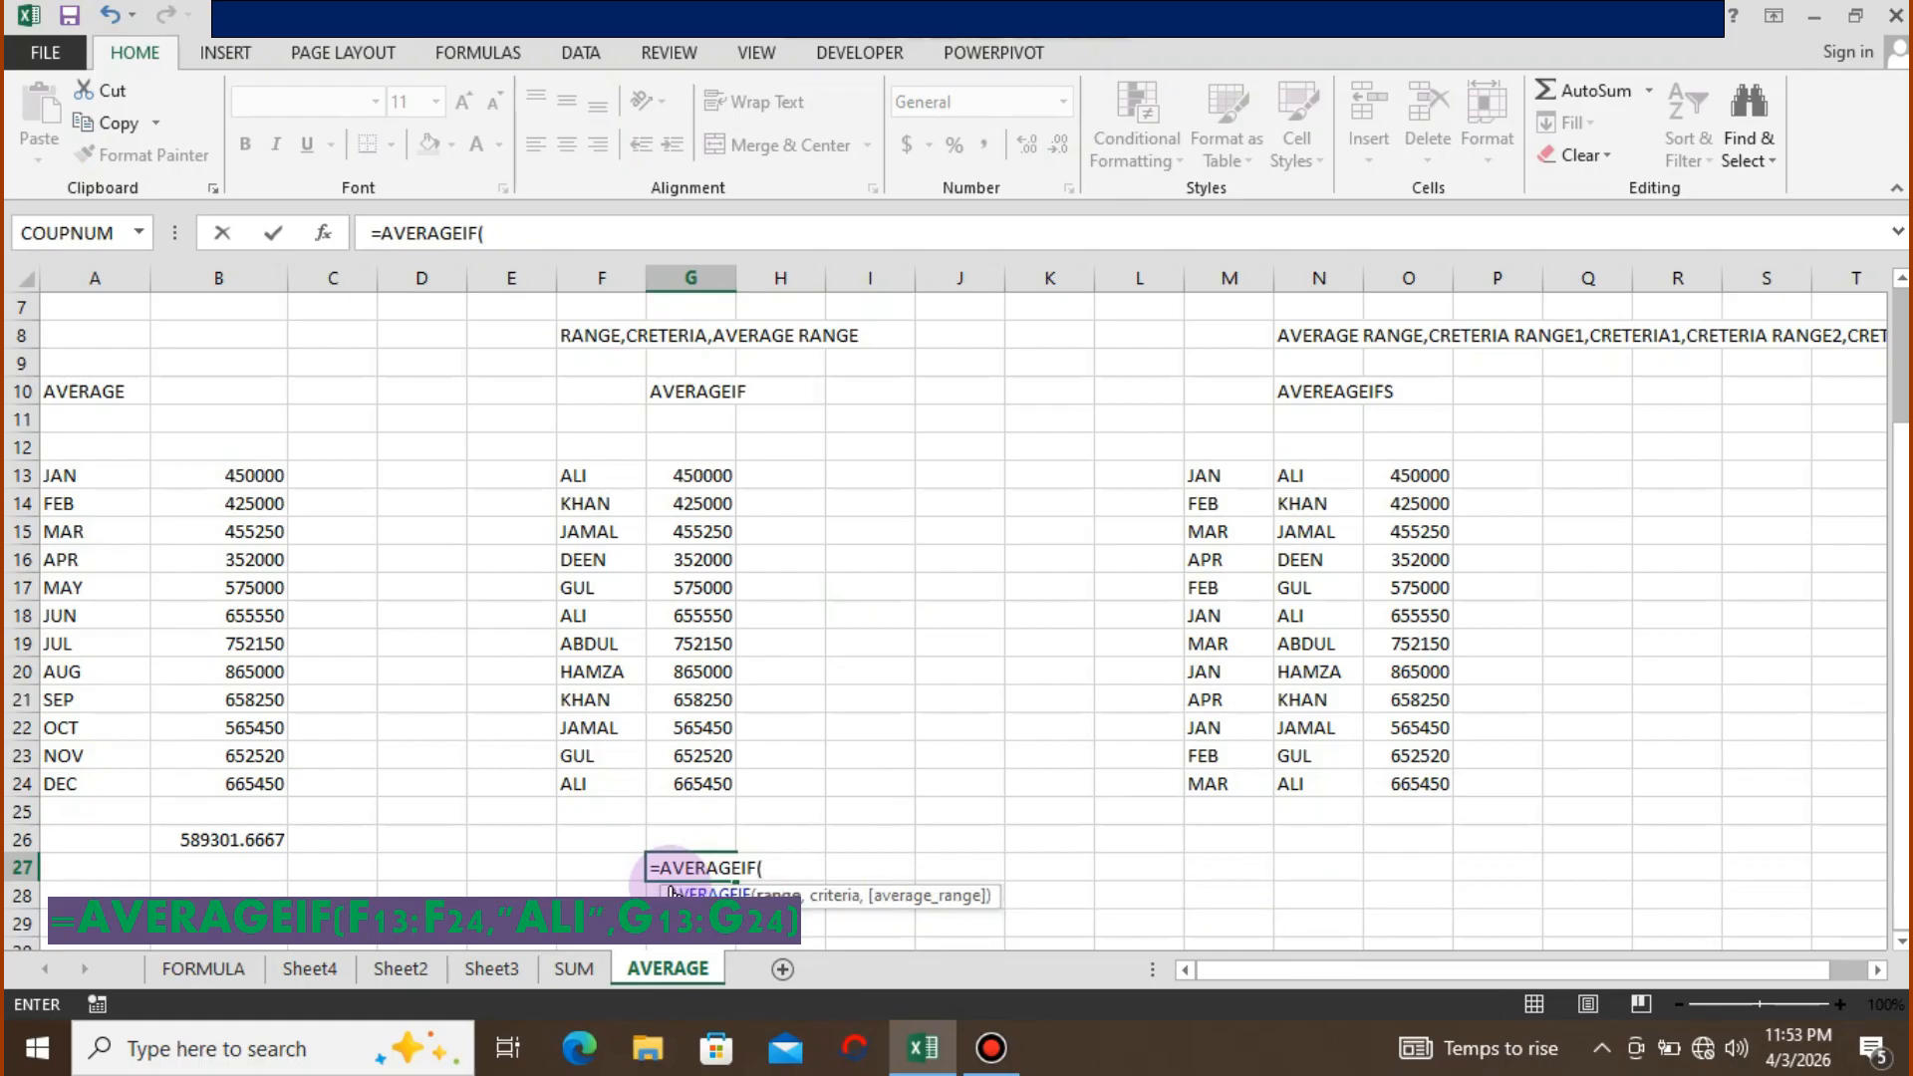
key("Up")
key("Up")
key("Up")
key("Up")
key("Up")
key("Up")
key("Up")
key("Up")
key("Up")
key("Up")
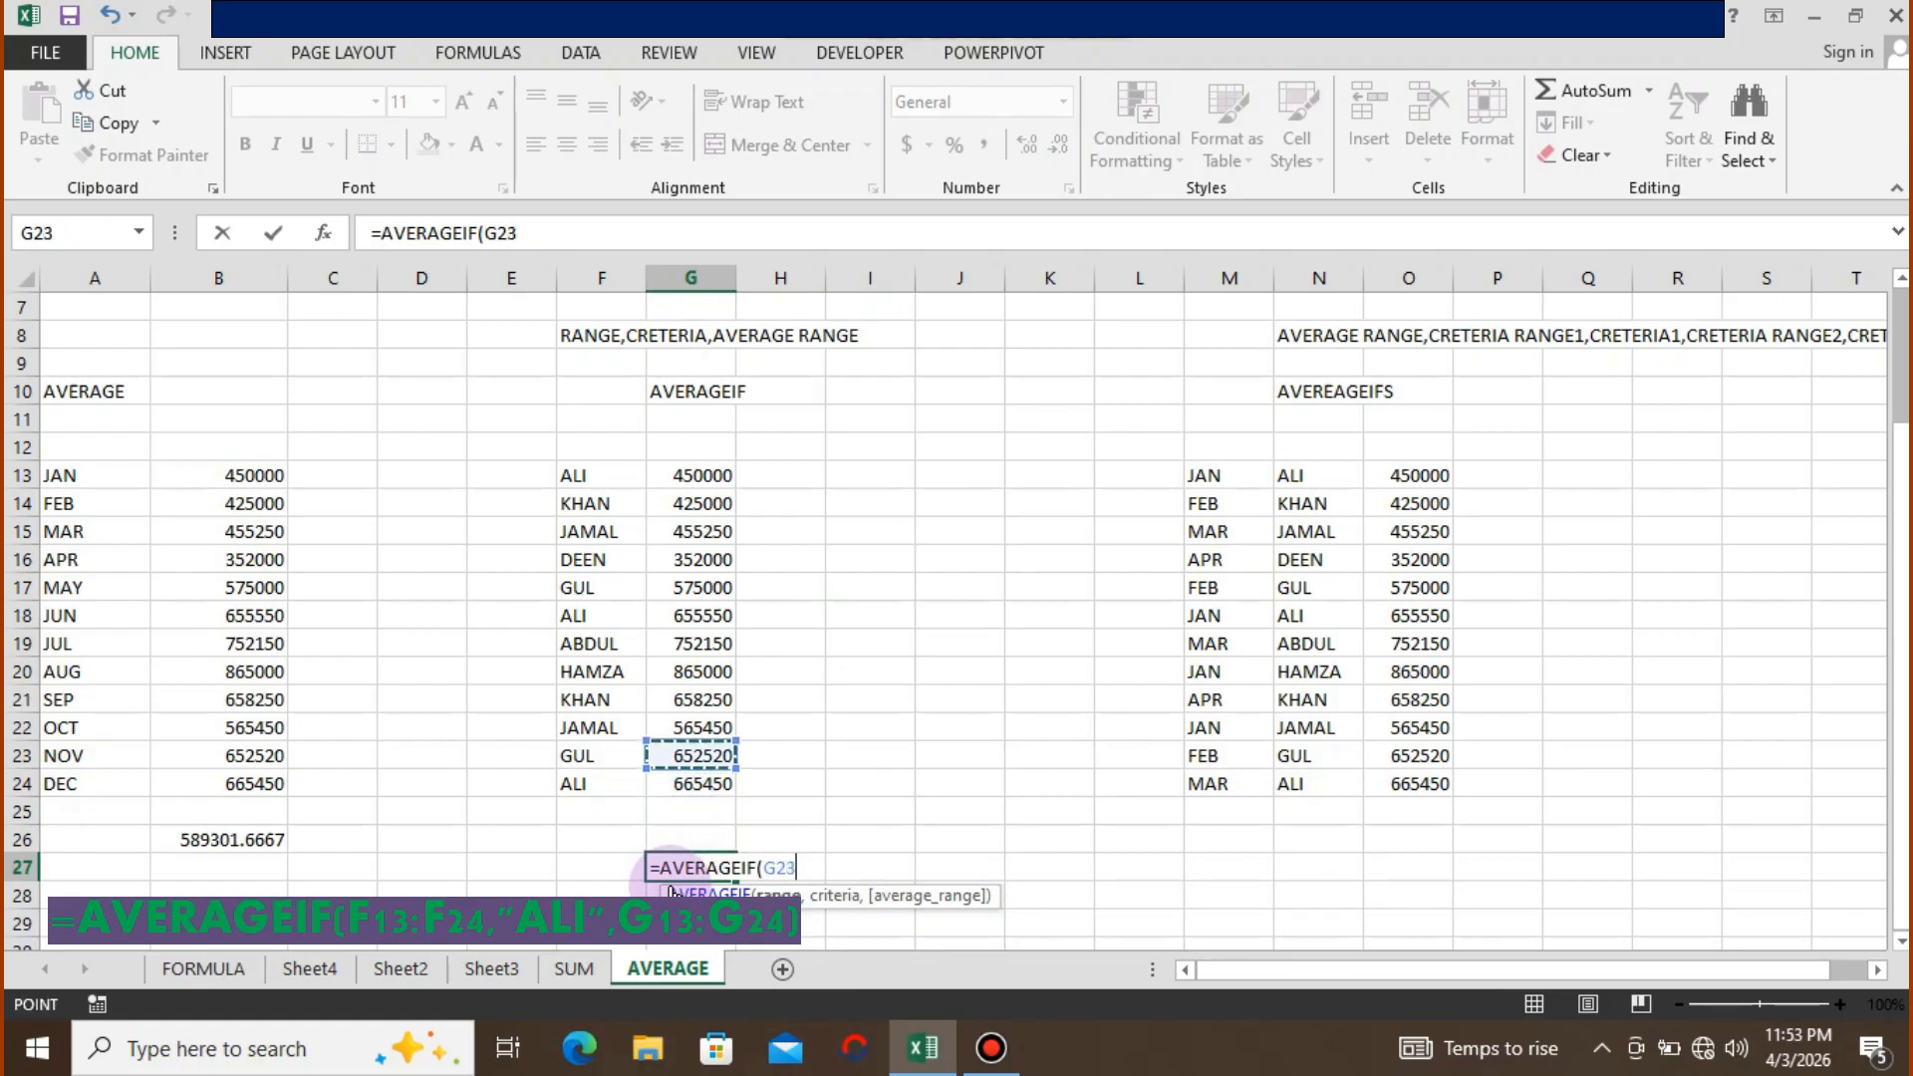
key("Up")
key("Up")
key("Up")
key("Up")
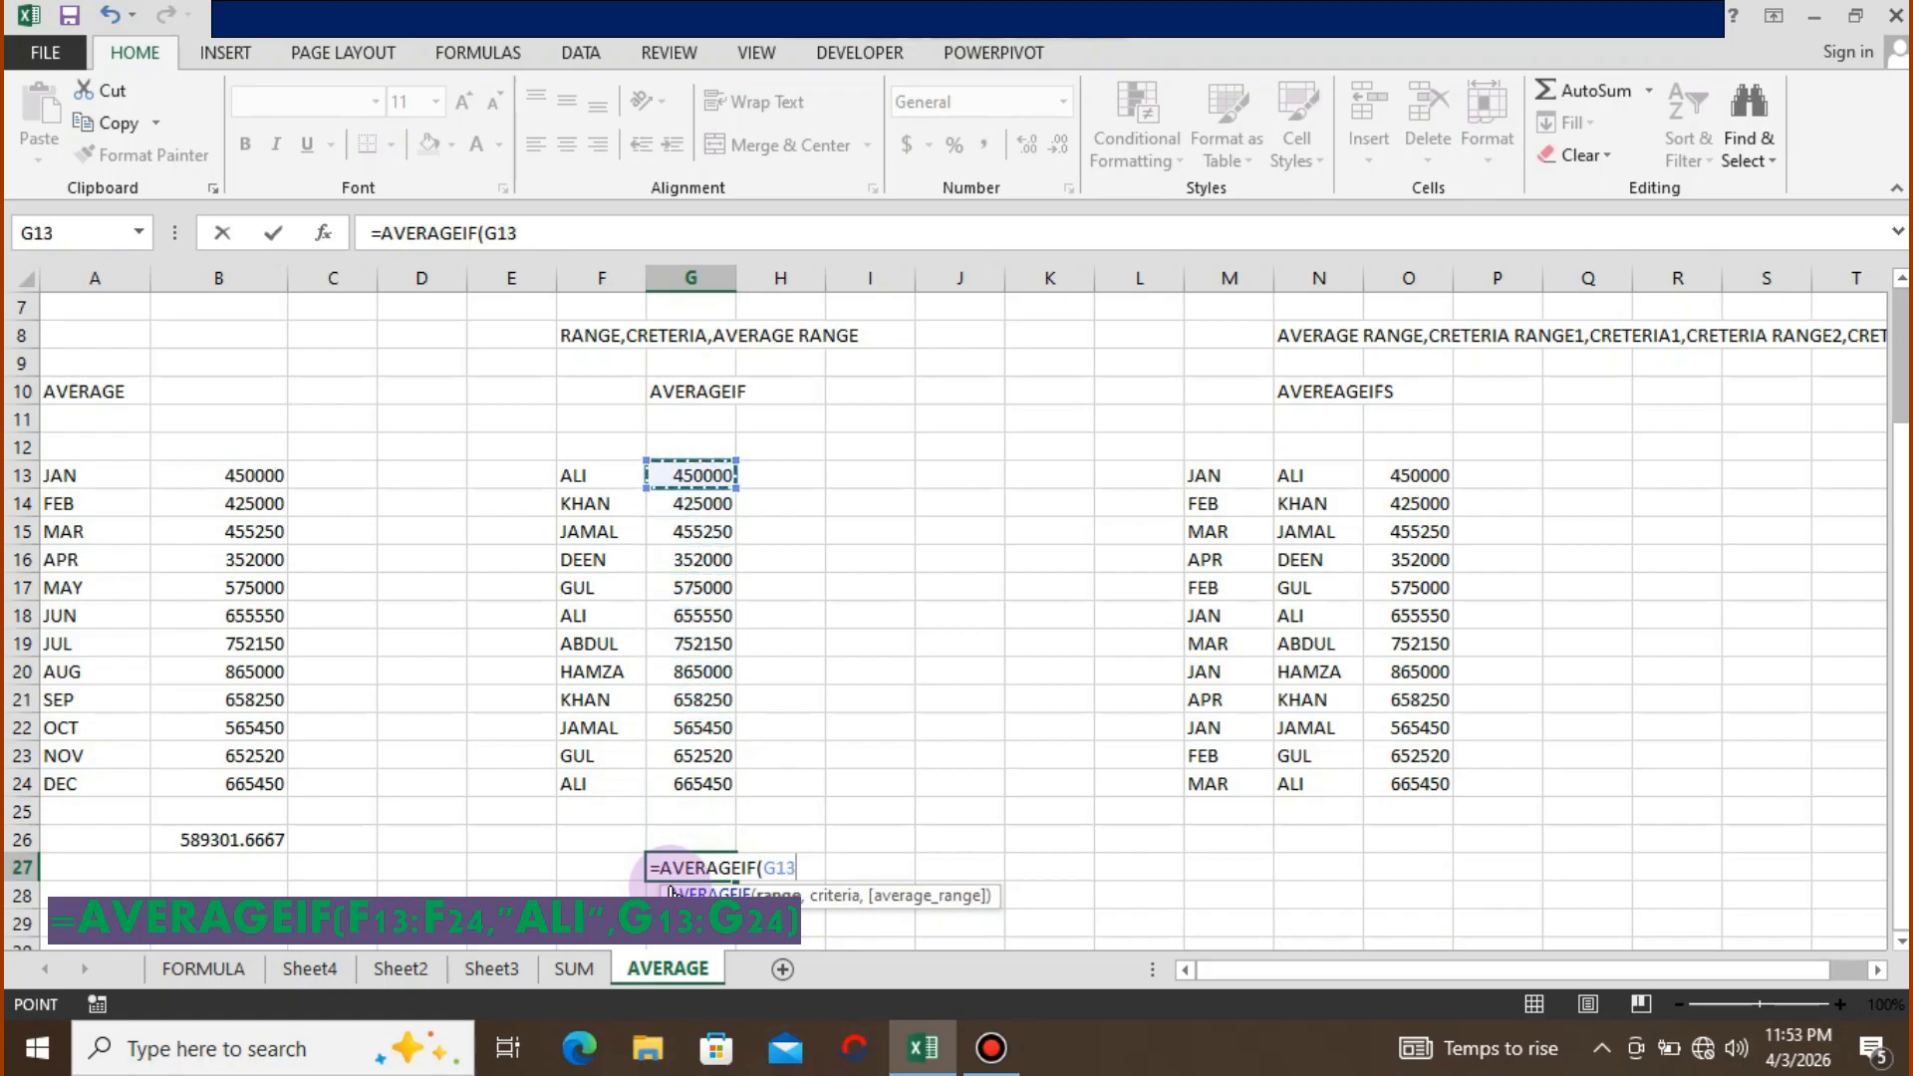
key("Left")
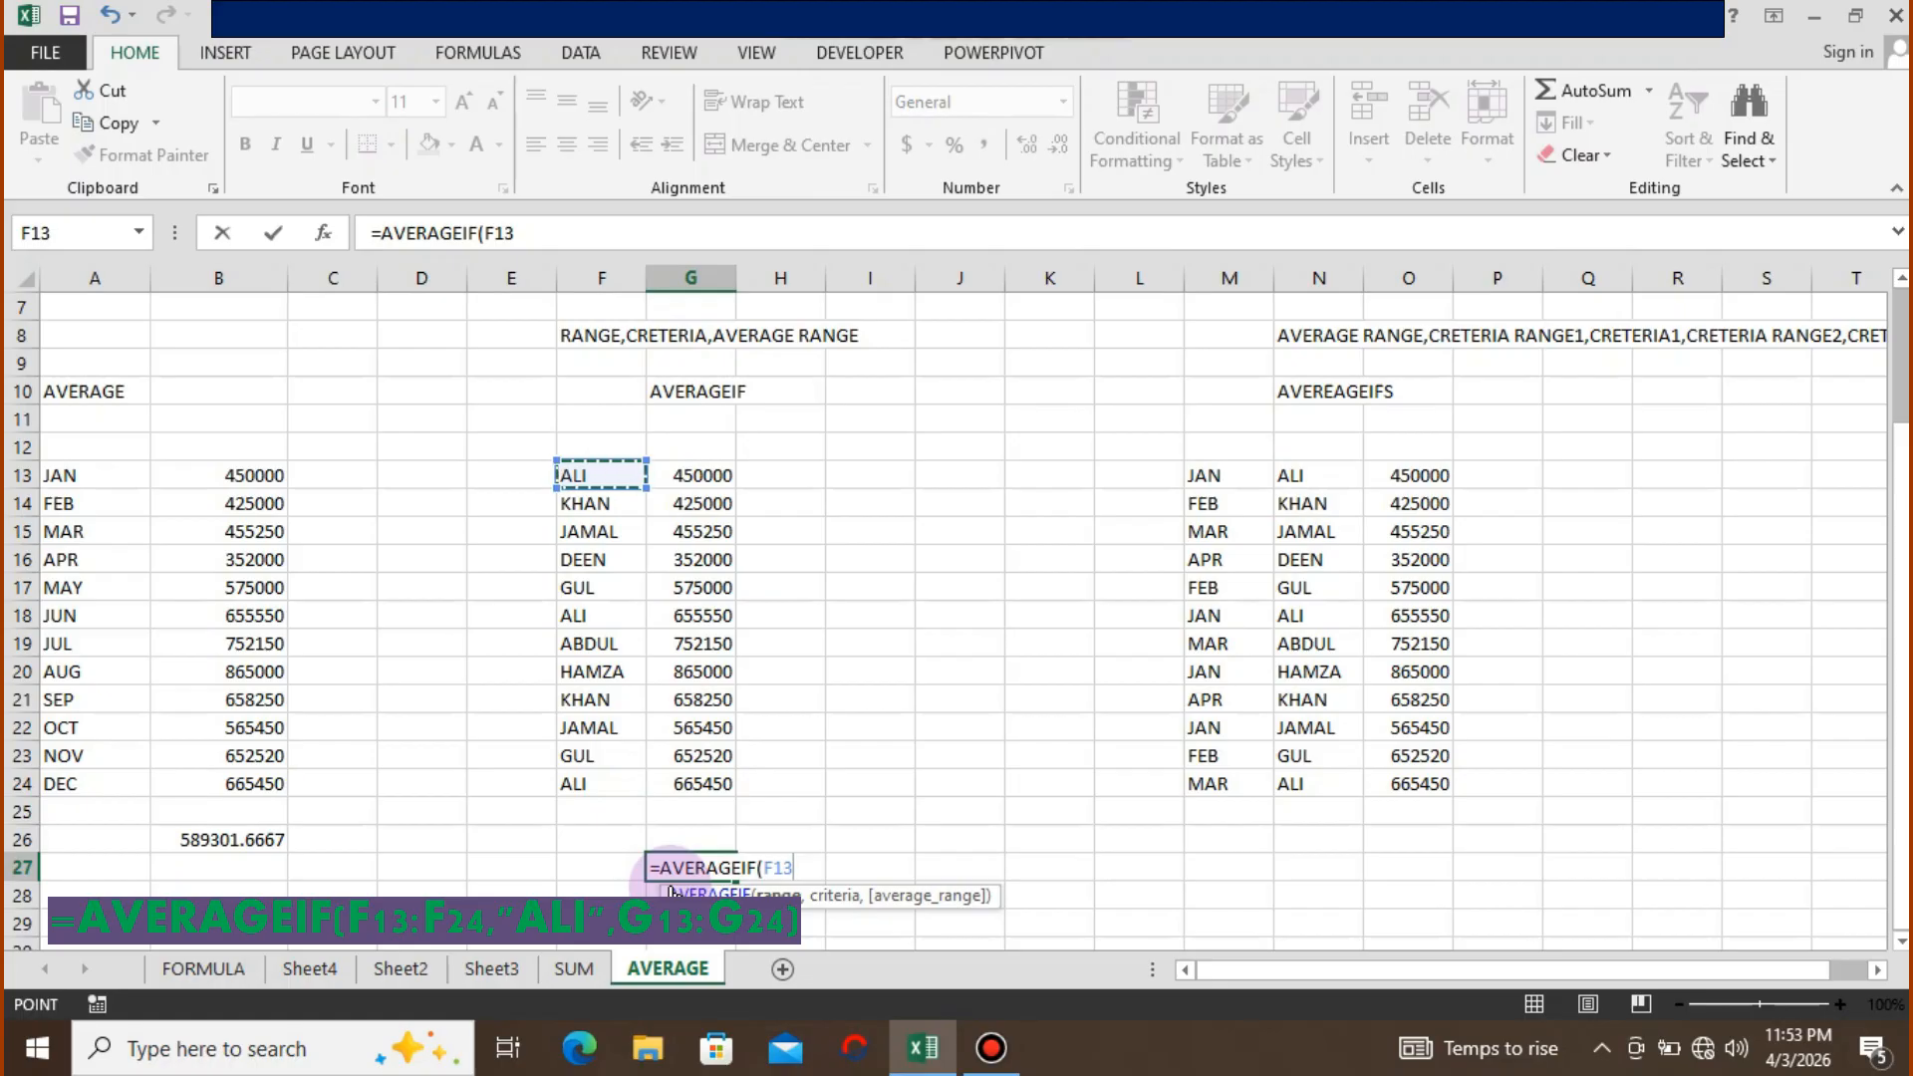
key("shift+Down")
key("shift+Down")
key("shift+Down")
key("shift+Down")
key("shift+Down")
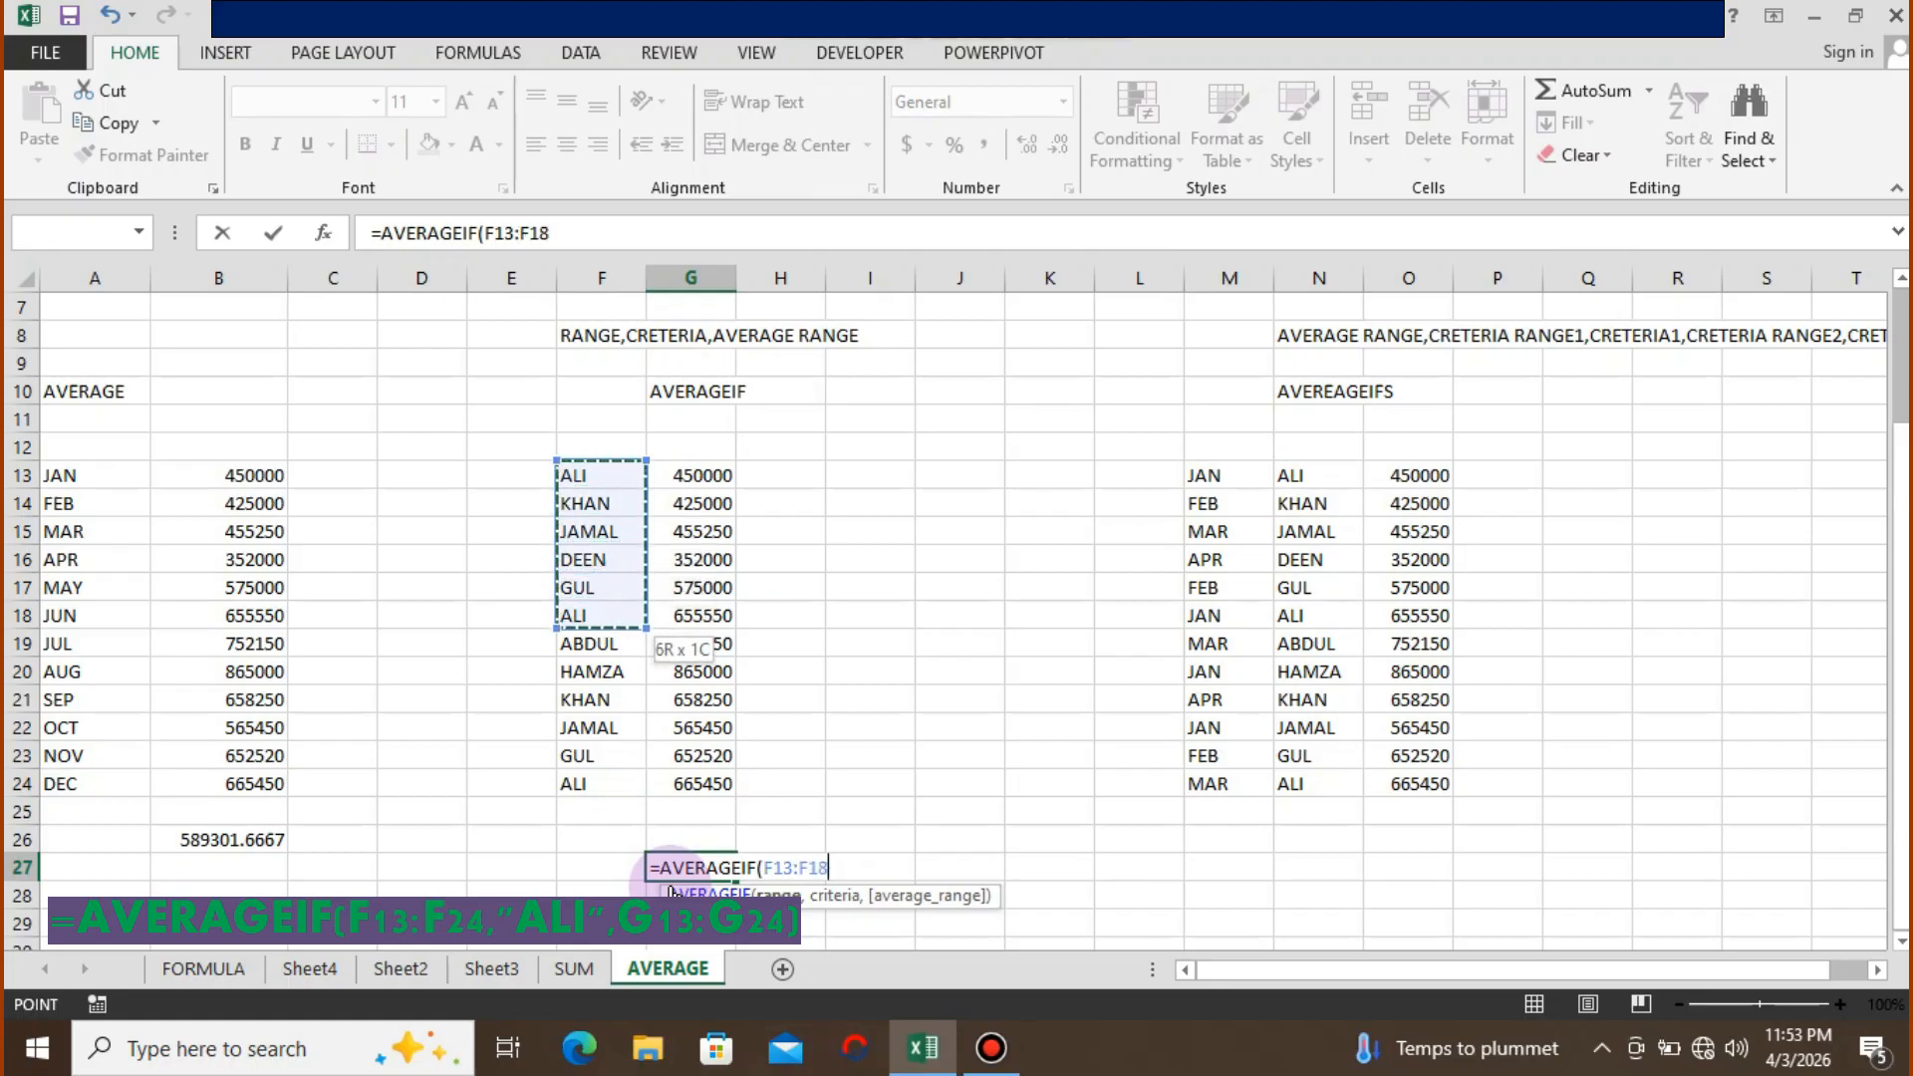
key("shift+Down")
key("shift+Down")
key("shift+Down")
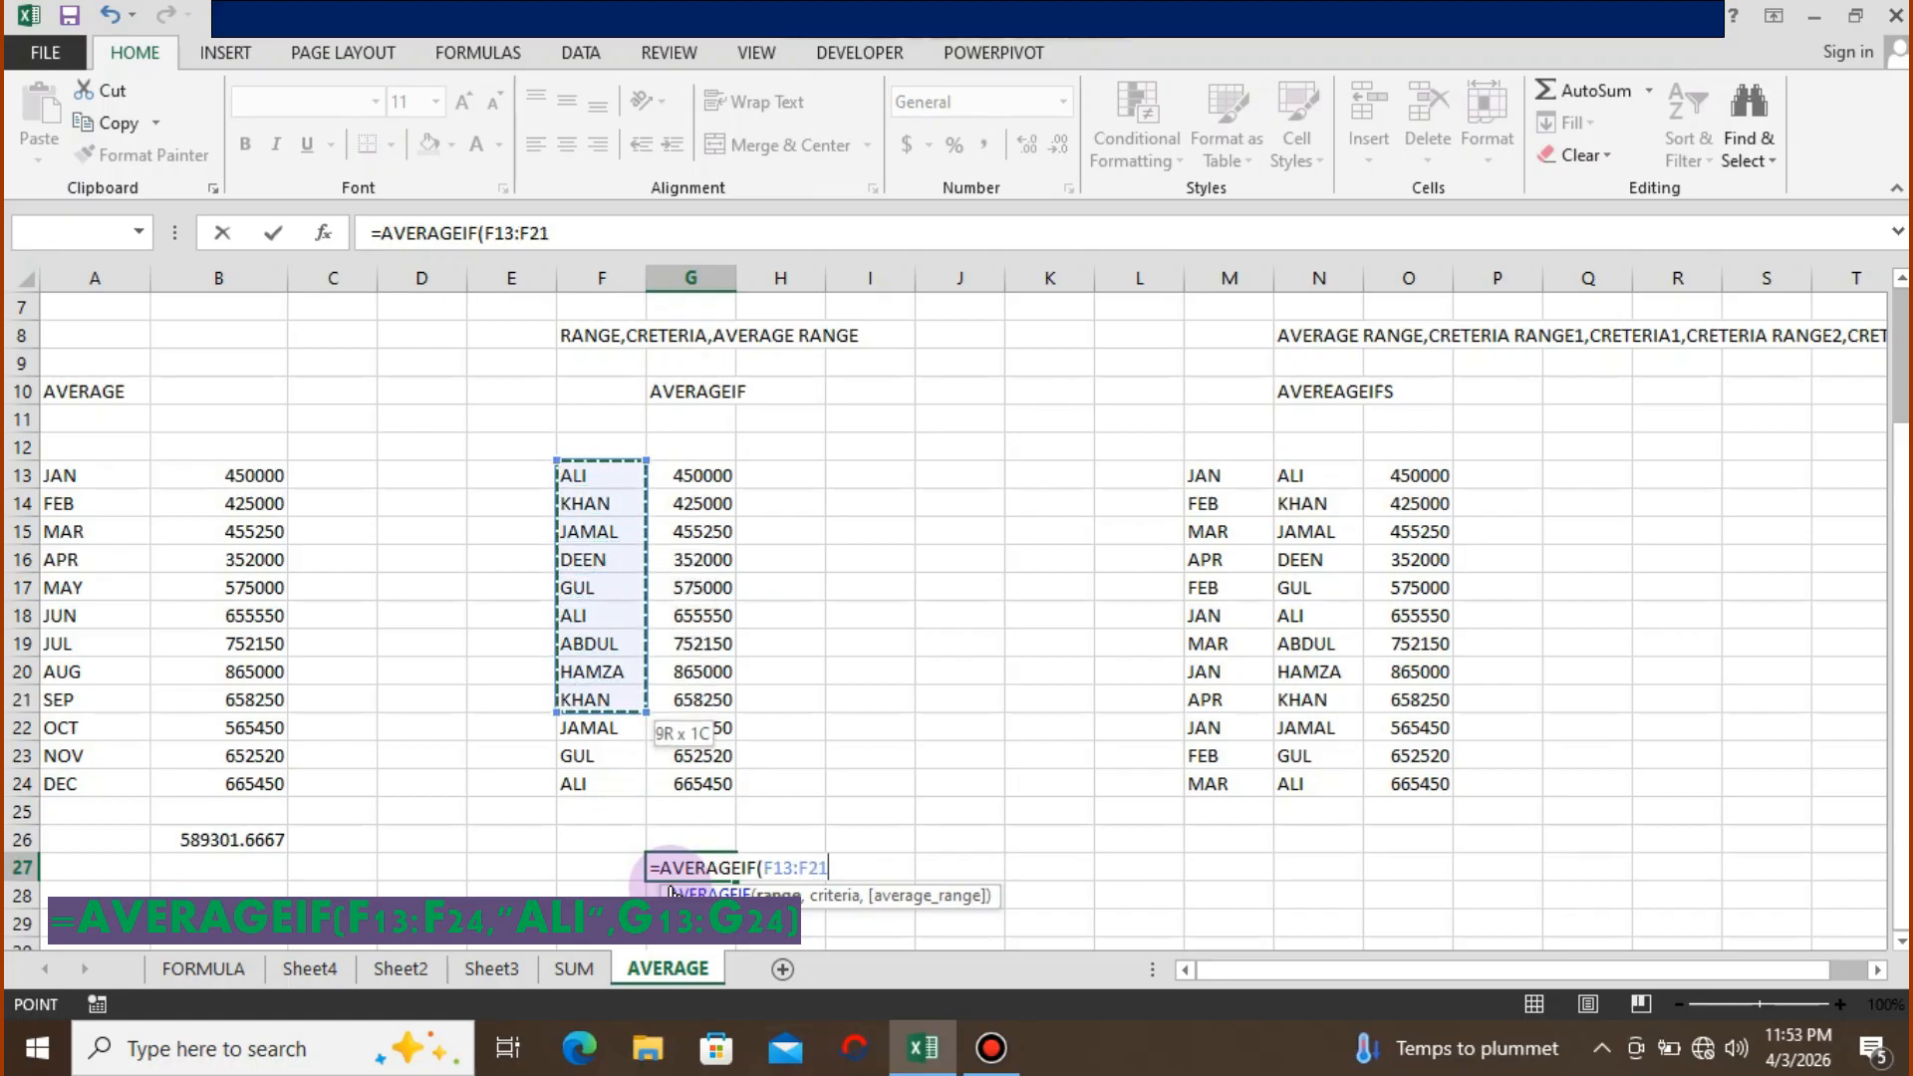
key("shift+Down")
key("shift+Down")
key("shift+Down")
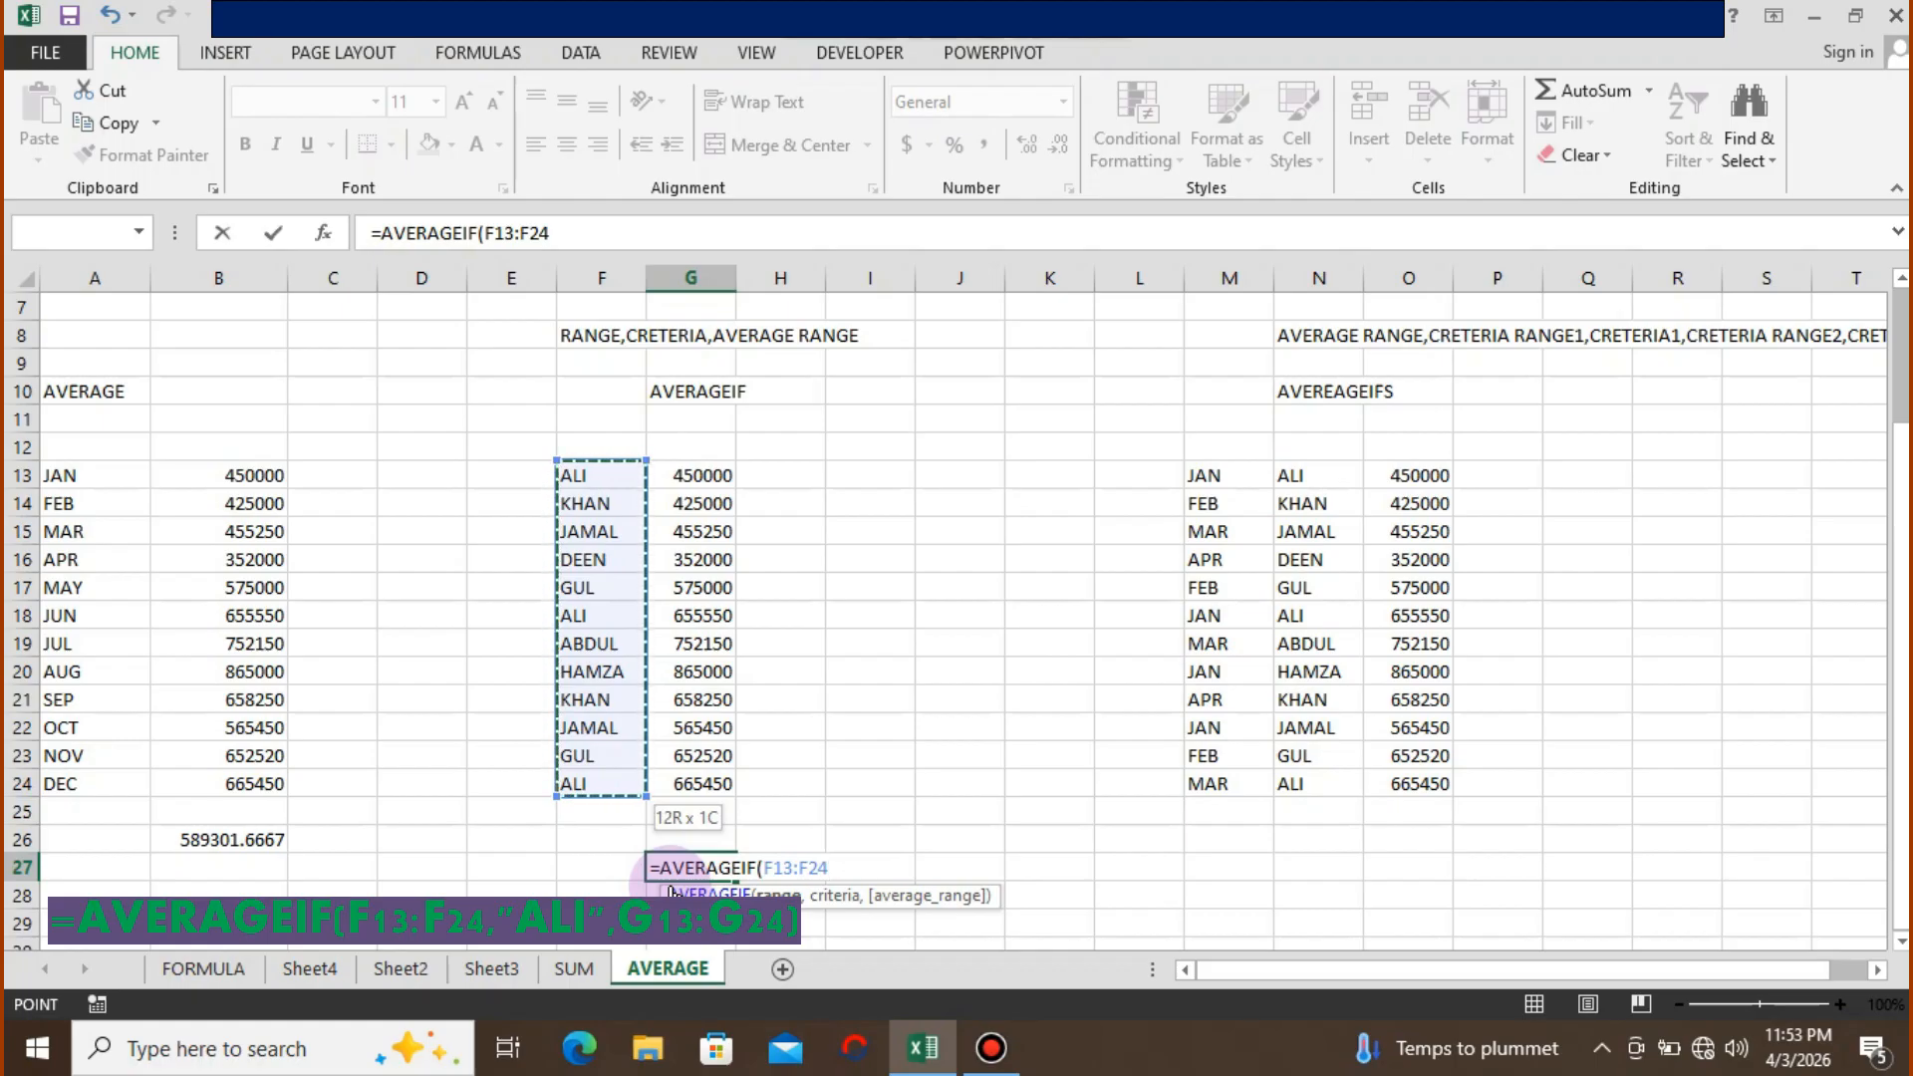
- Complete the AVERAGEIF formula in G27 with the name from F13 as quoted text criterion and G13:G24 as average range
type(",")
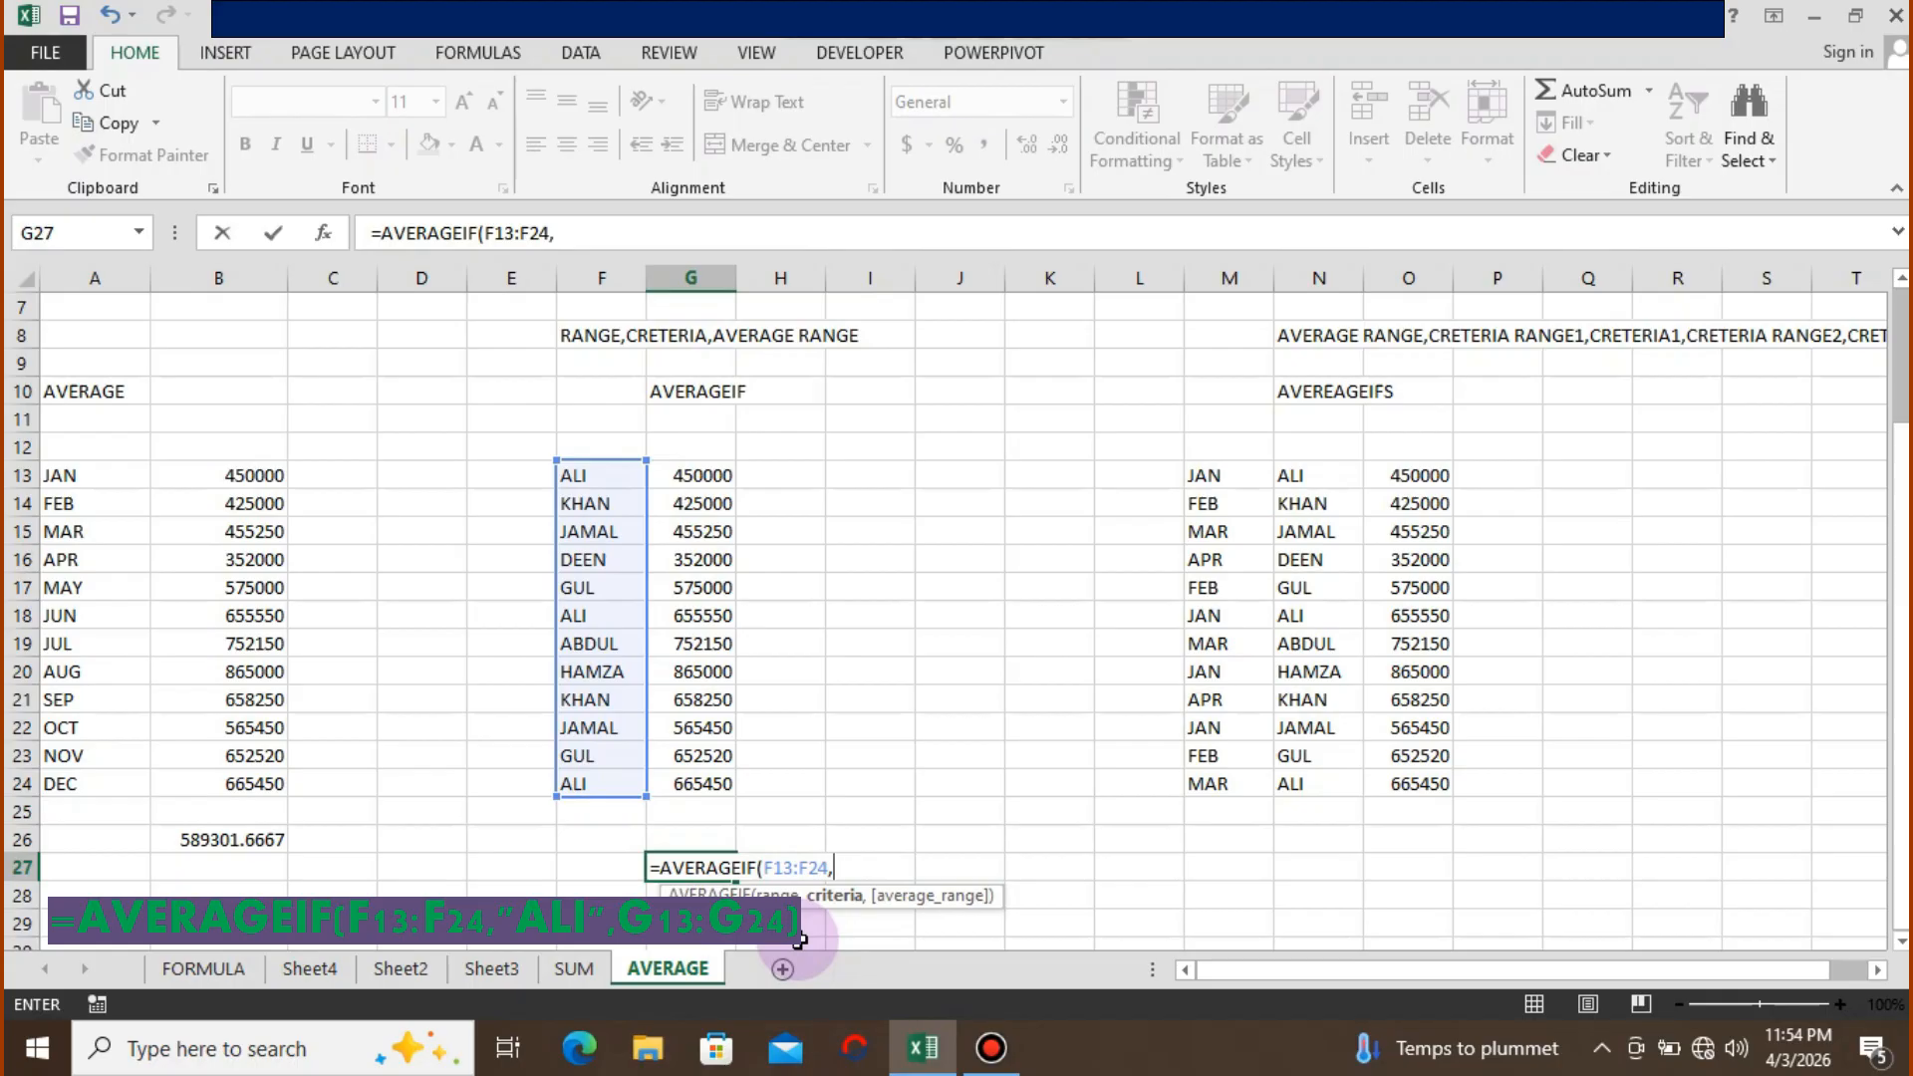
type("\"ALI\",")
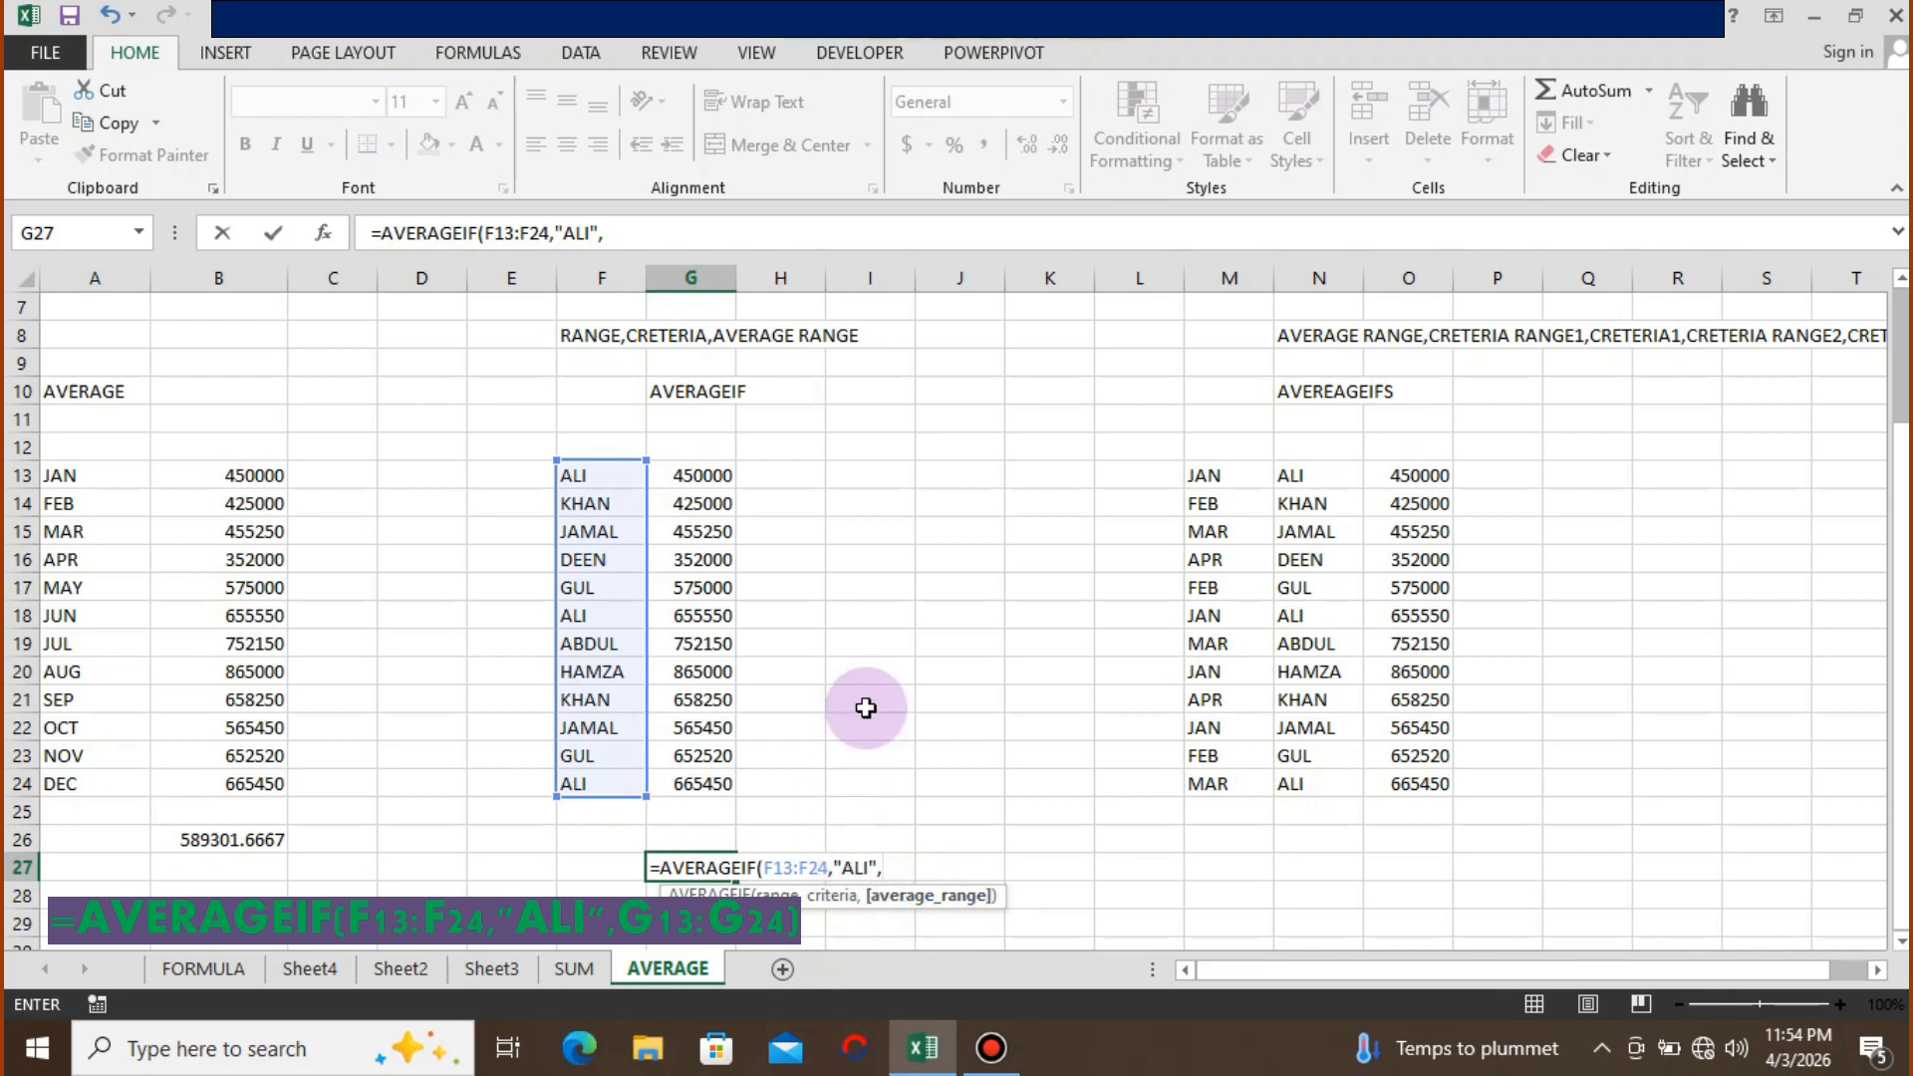
key("Up")
key("Up")
key("Up")
key("Up")
key("Up")
key("Up")
key("Up")
key("Up")
key("Up")
key("Up")
key("Up")
key("Up")
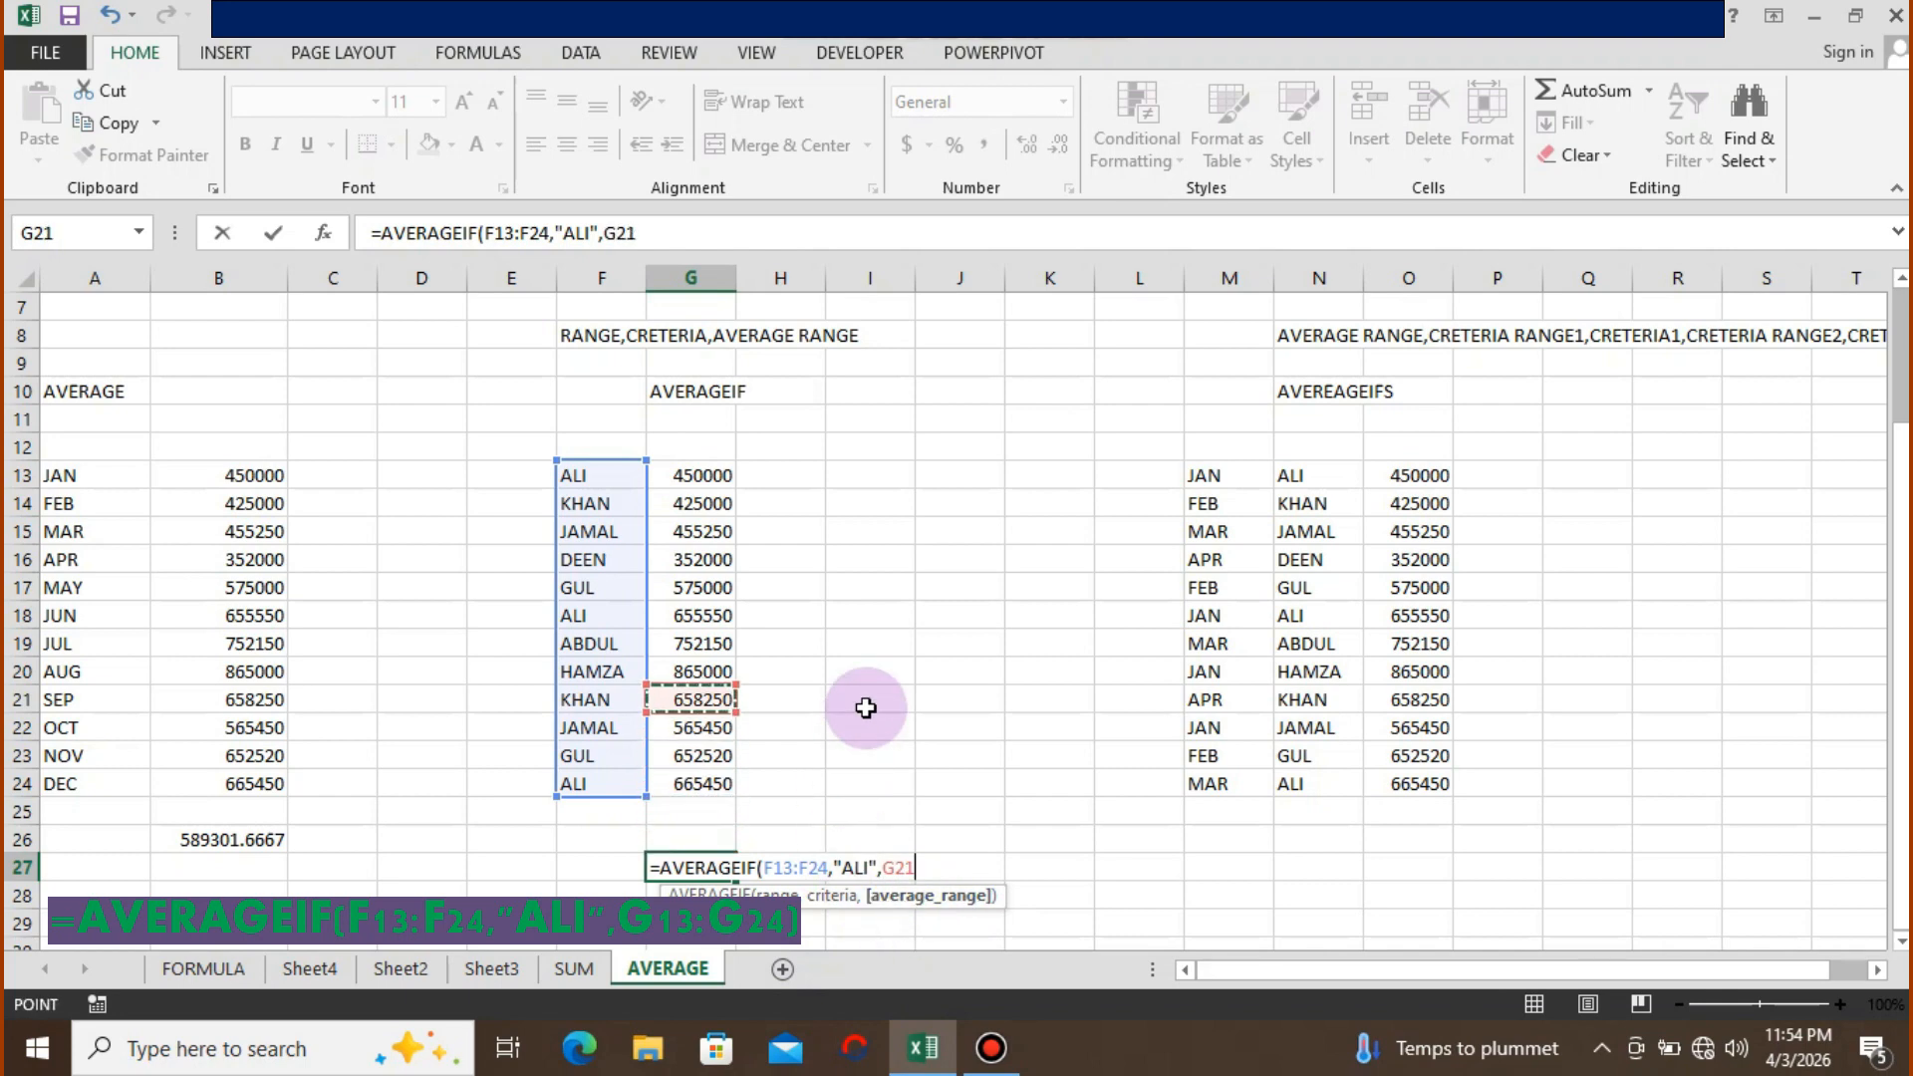
key("Up")
key("Up")
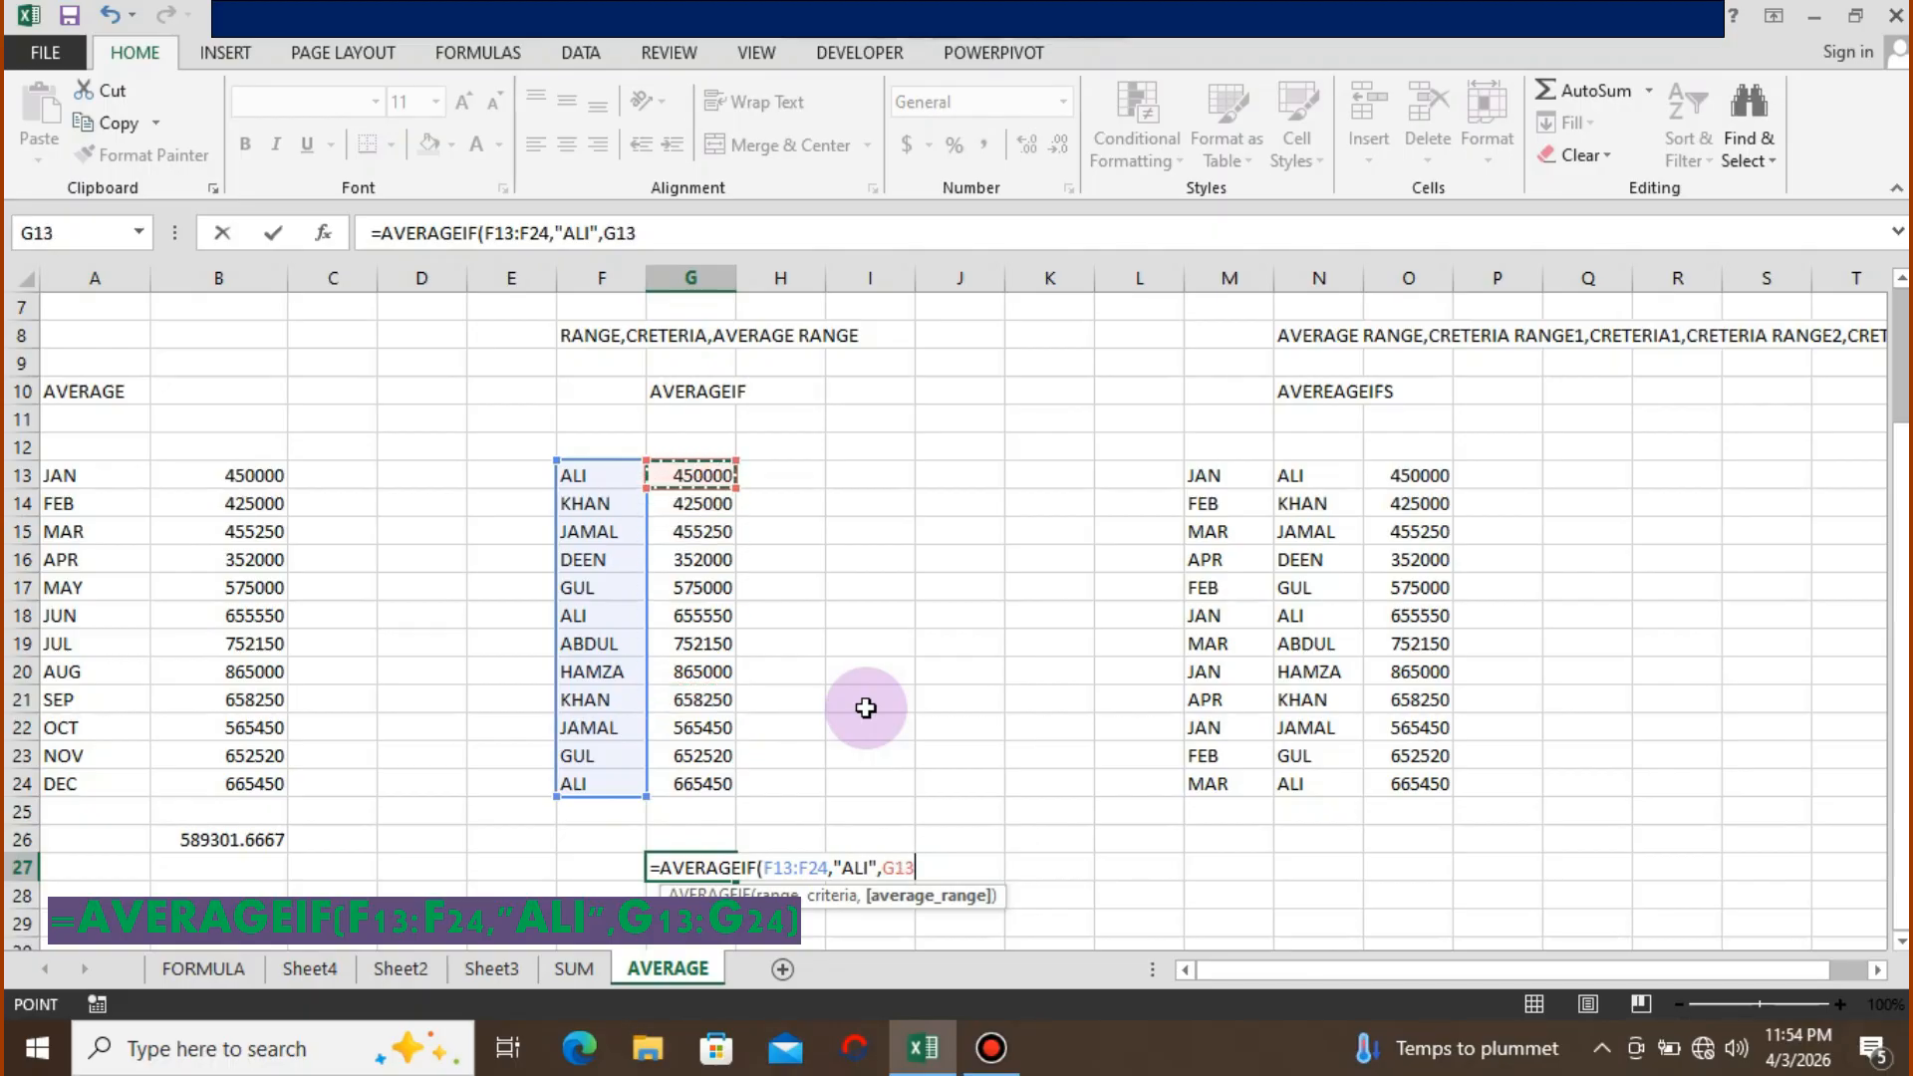
key("shift+Down")
key("shift+Down")
key("shift+Down")
key("shift+Down")
key("shift+Down")
key("shift+Down")
key("shift+Down")
key("shift+Down")
key("shift+Down")
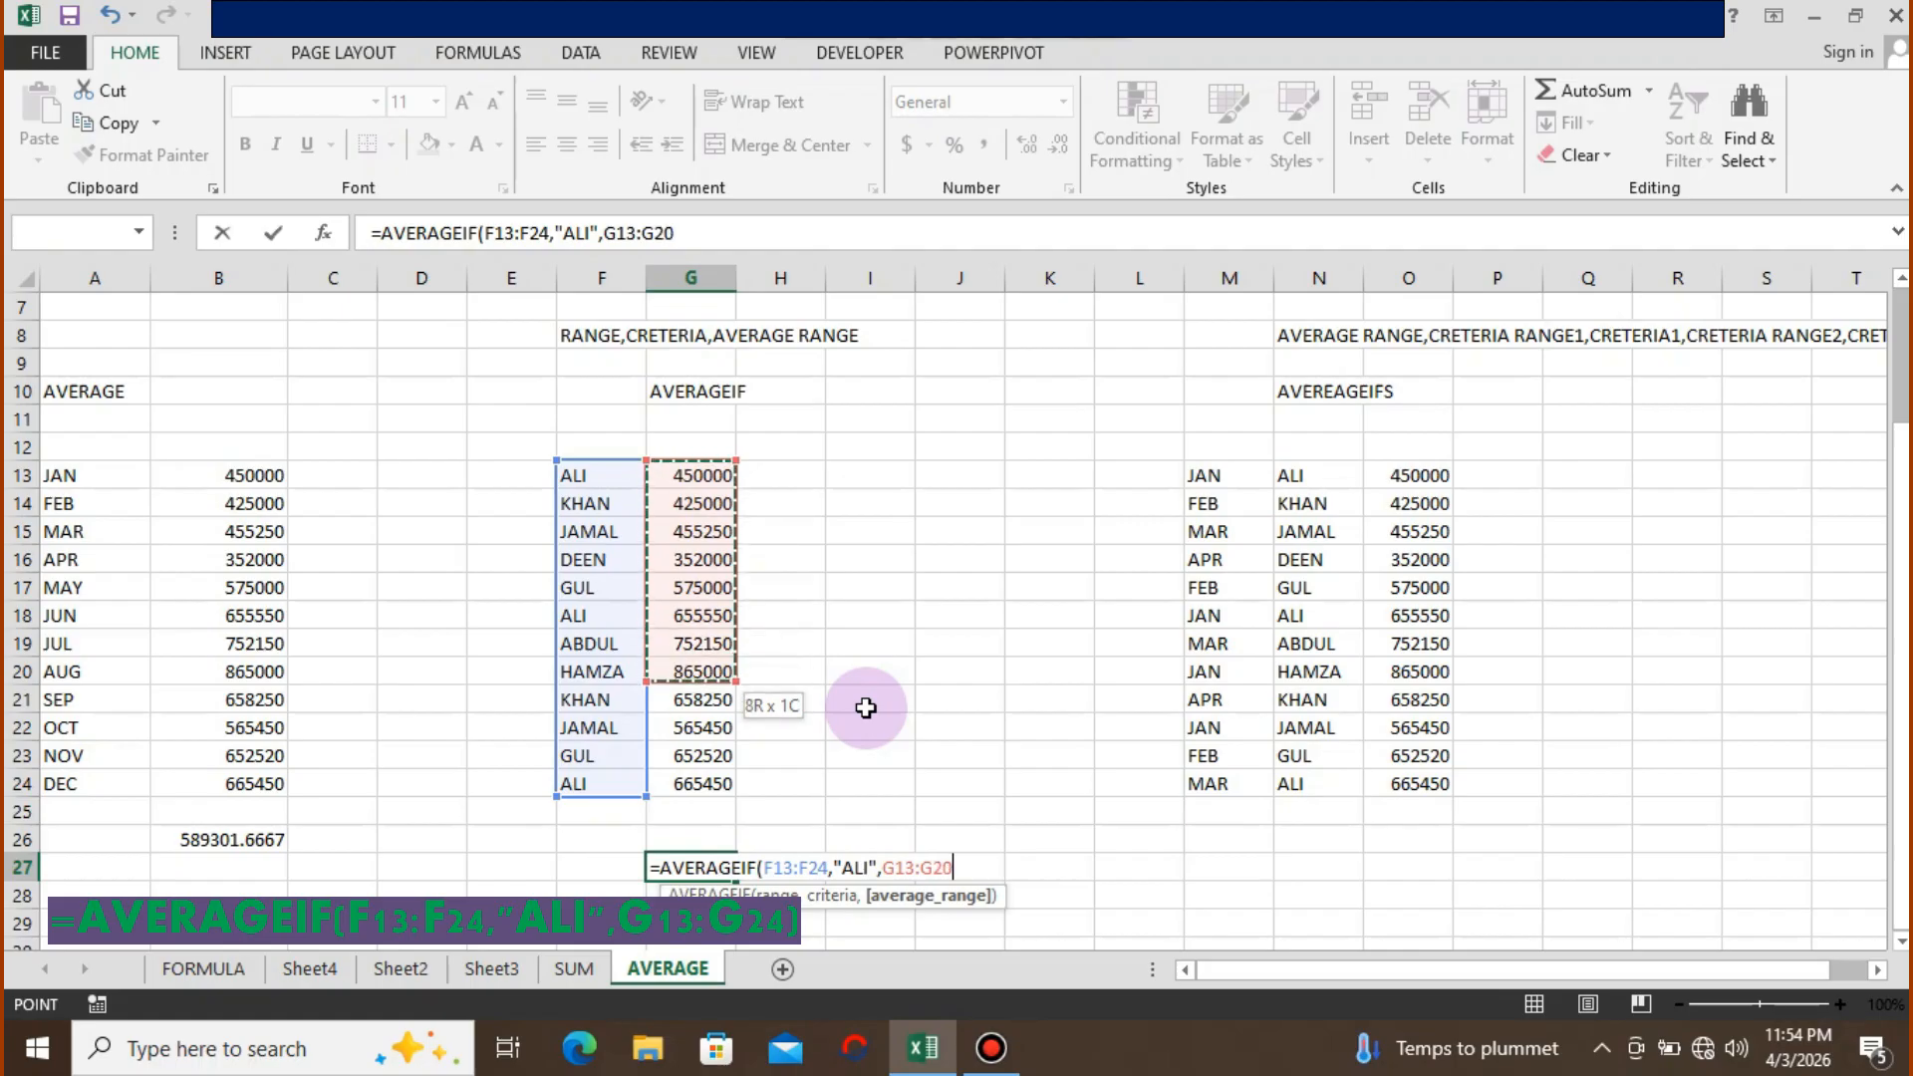
key("shift+Down")
key("shift+Down")
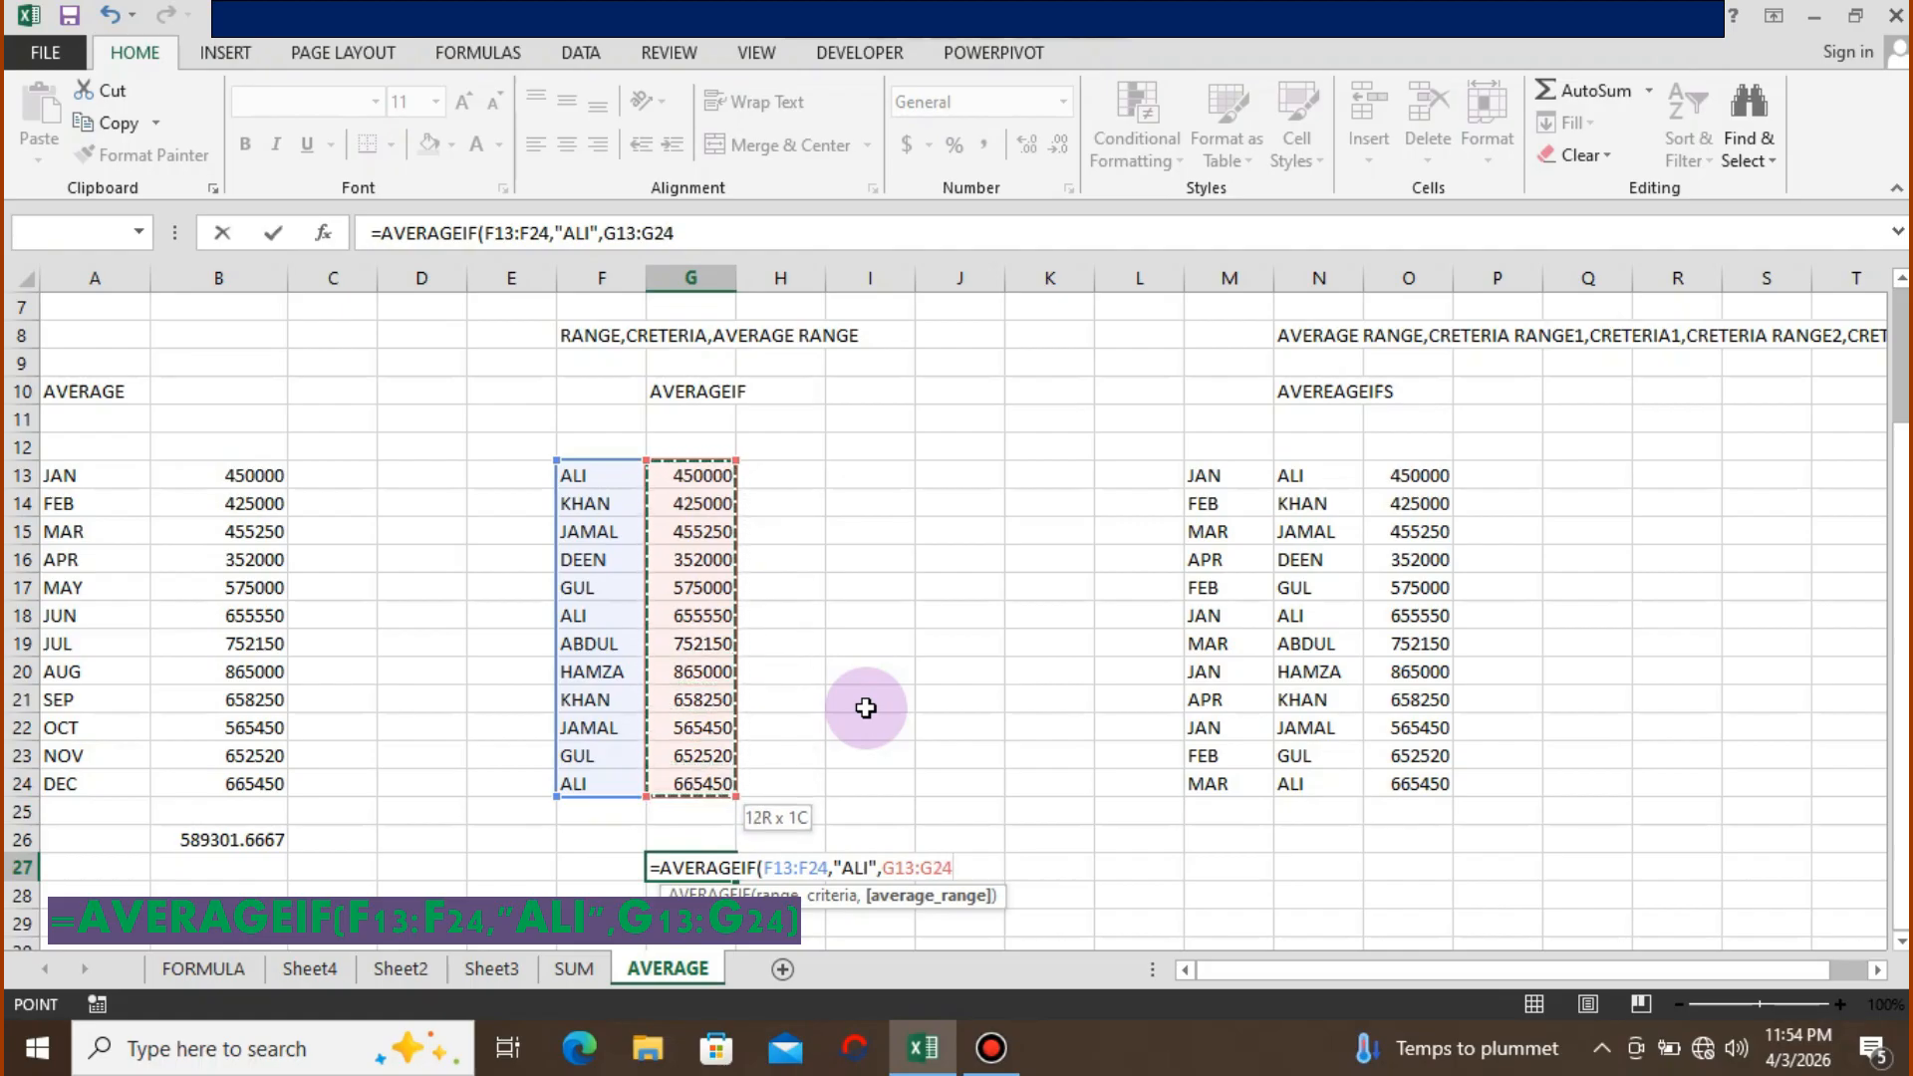
type(")")
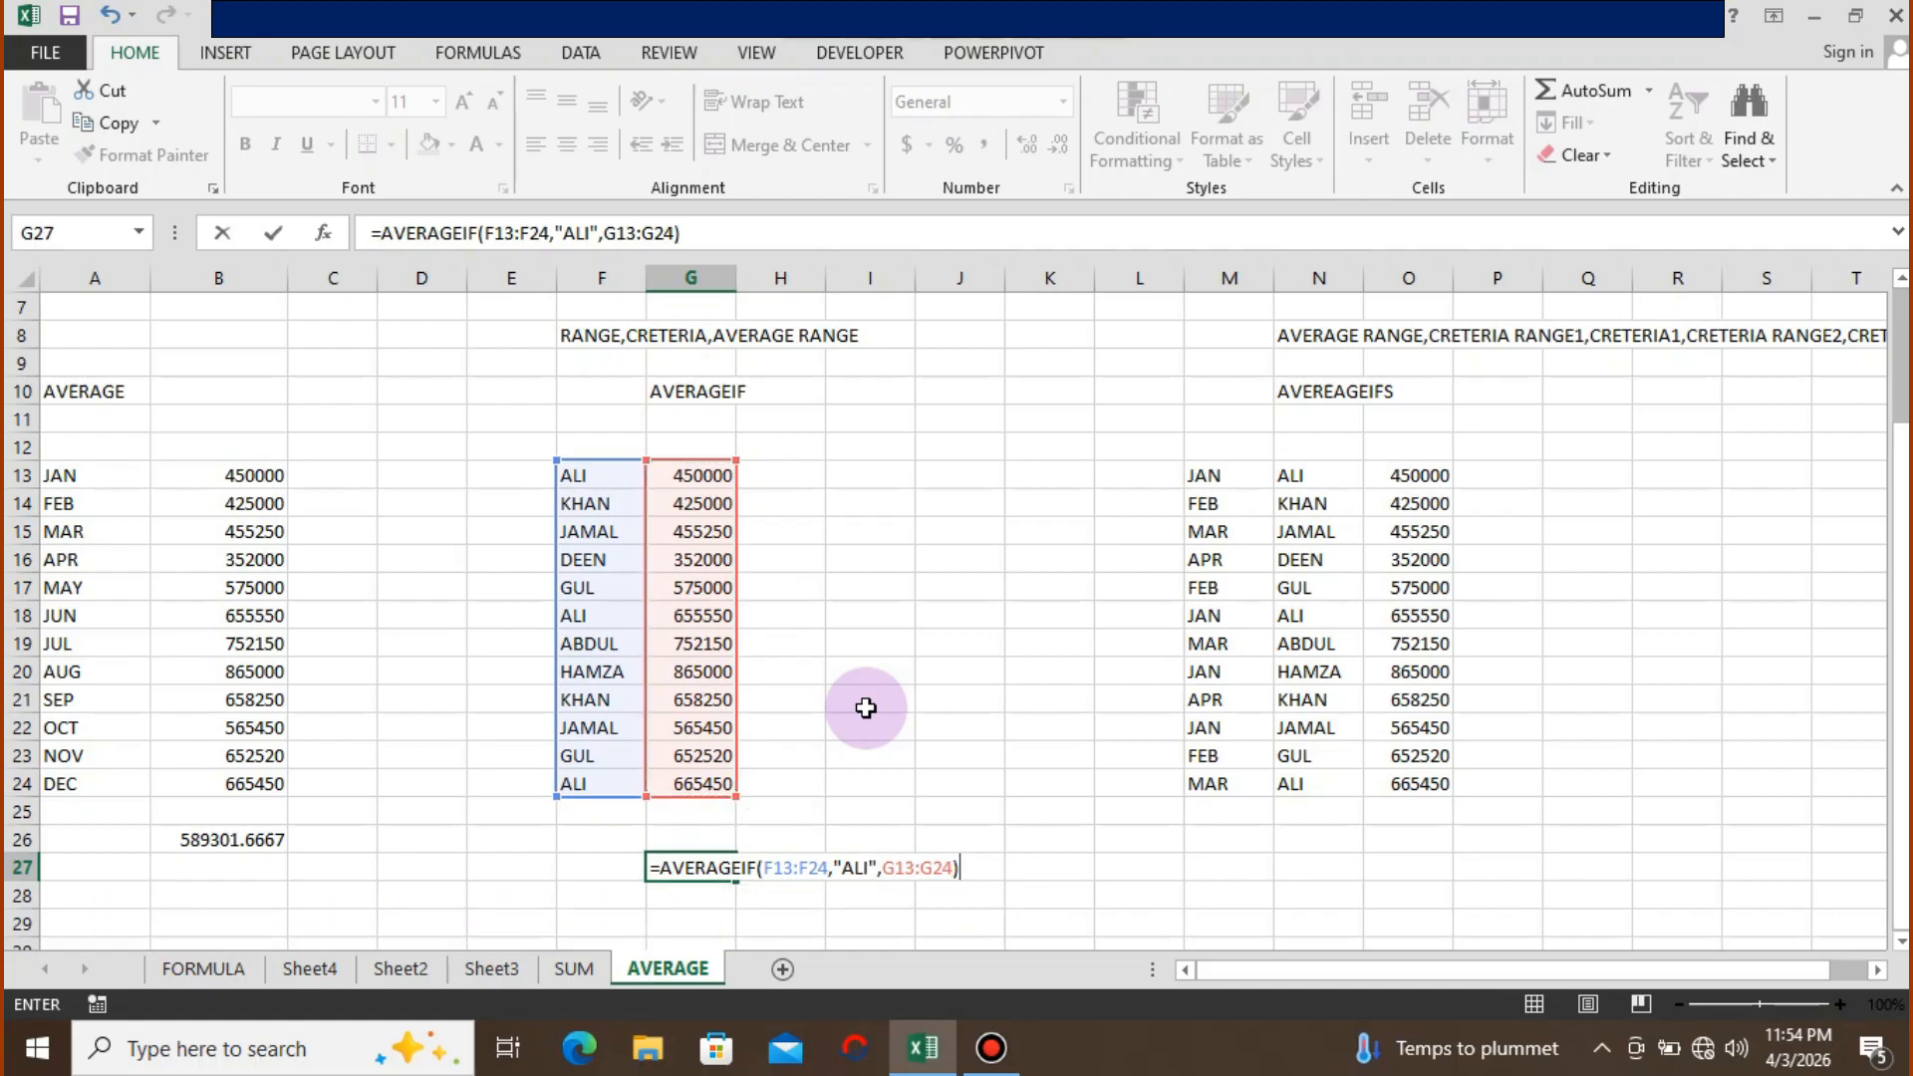
key("Return")
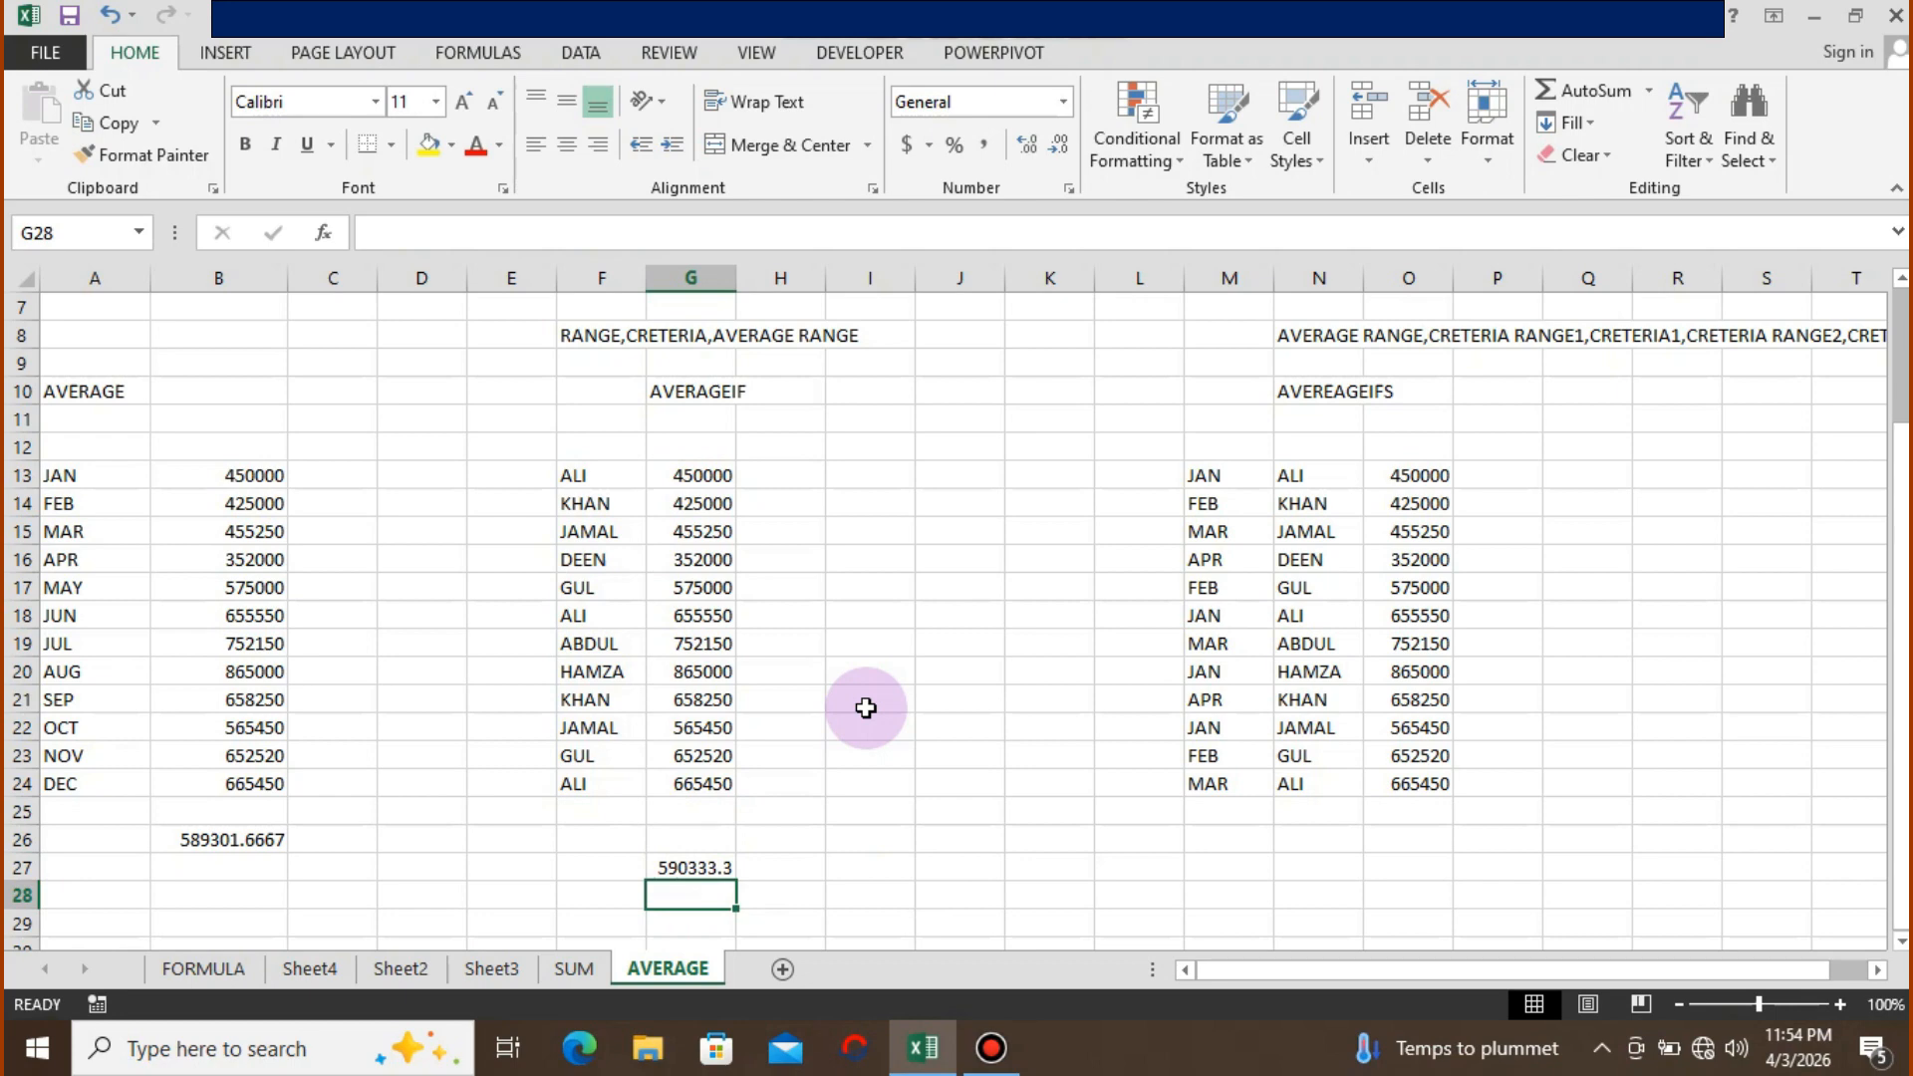
- Change the month in cell M21 of the AVEREAGEIFS table to FEB
key("Right")
key("Right")
key("Right")
key("Right")
key("Right")
key("Right")
key("Right")
key("Right")
key("Right")
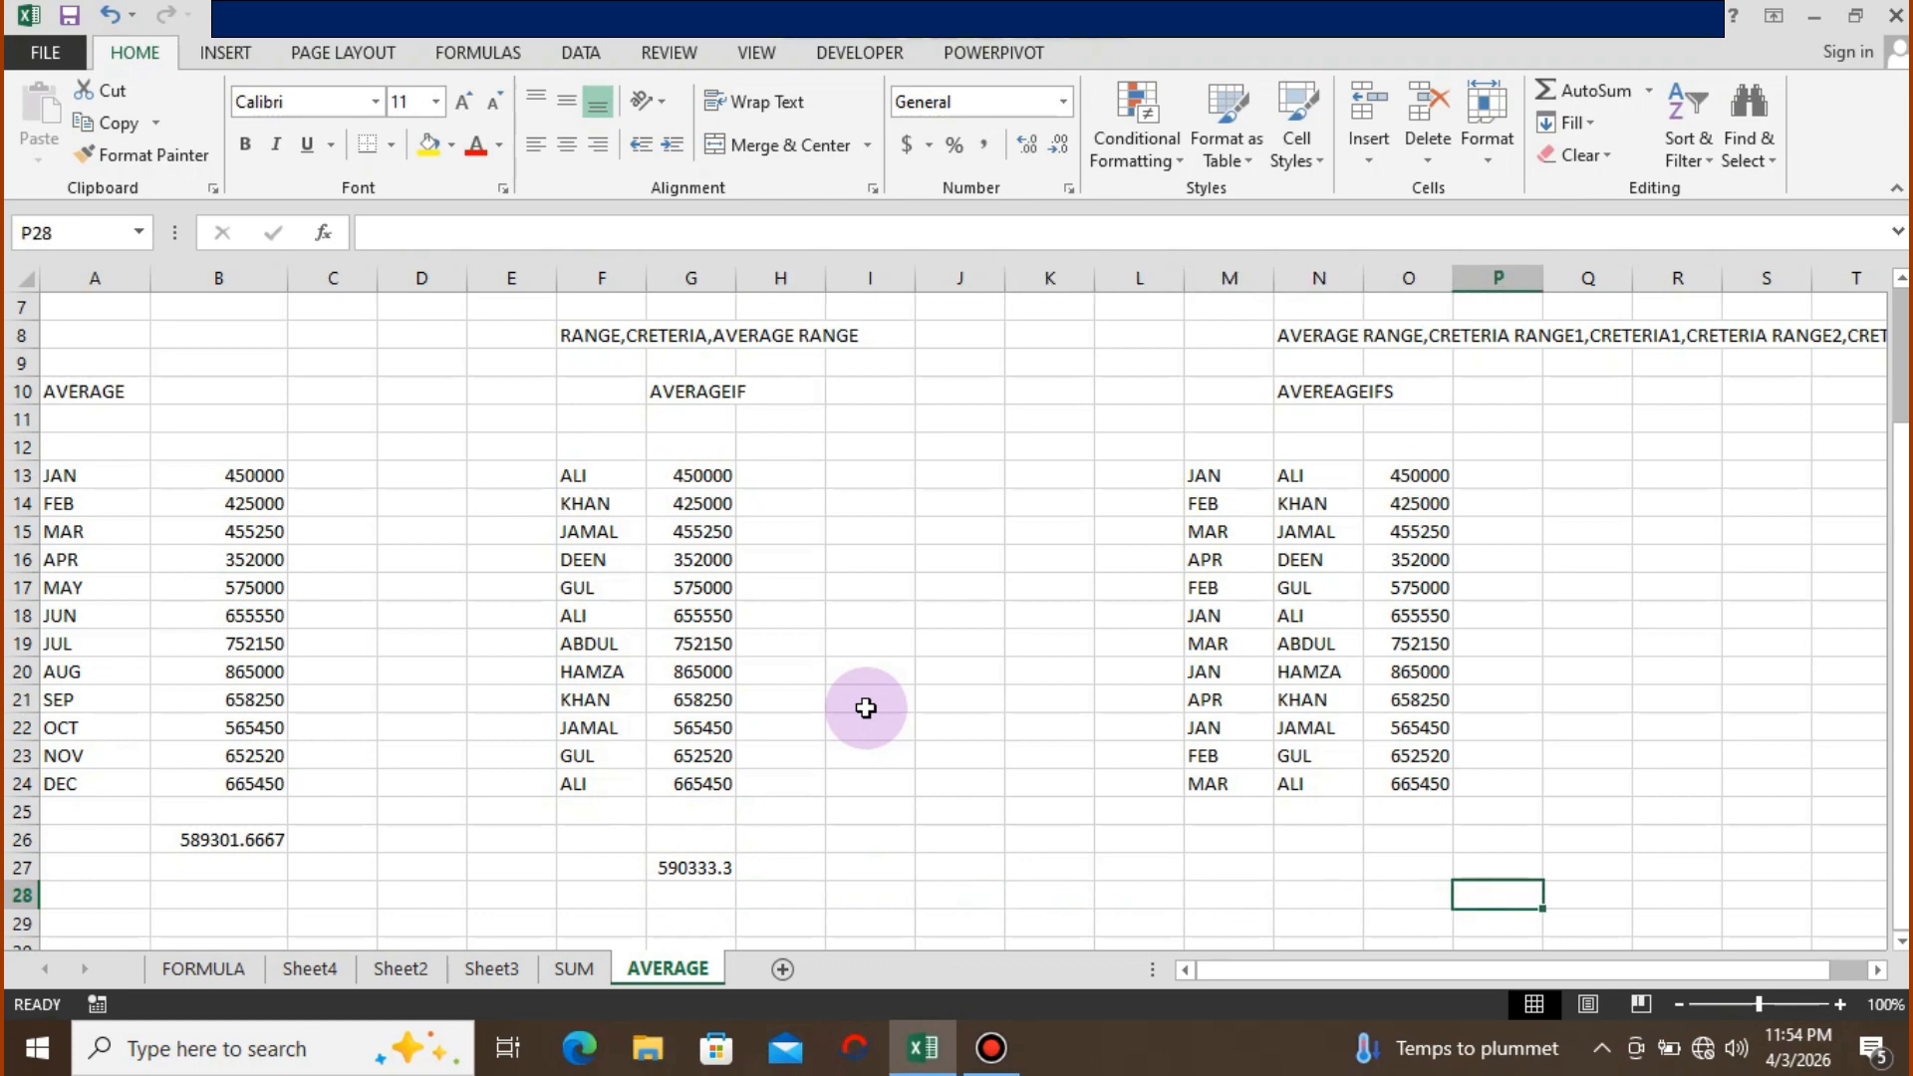
key("Left")
key("Left")
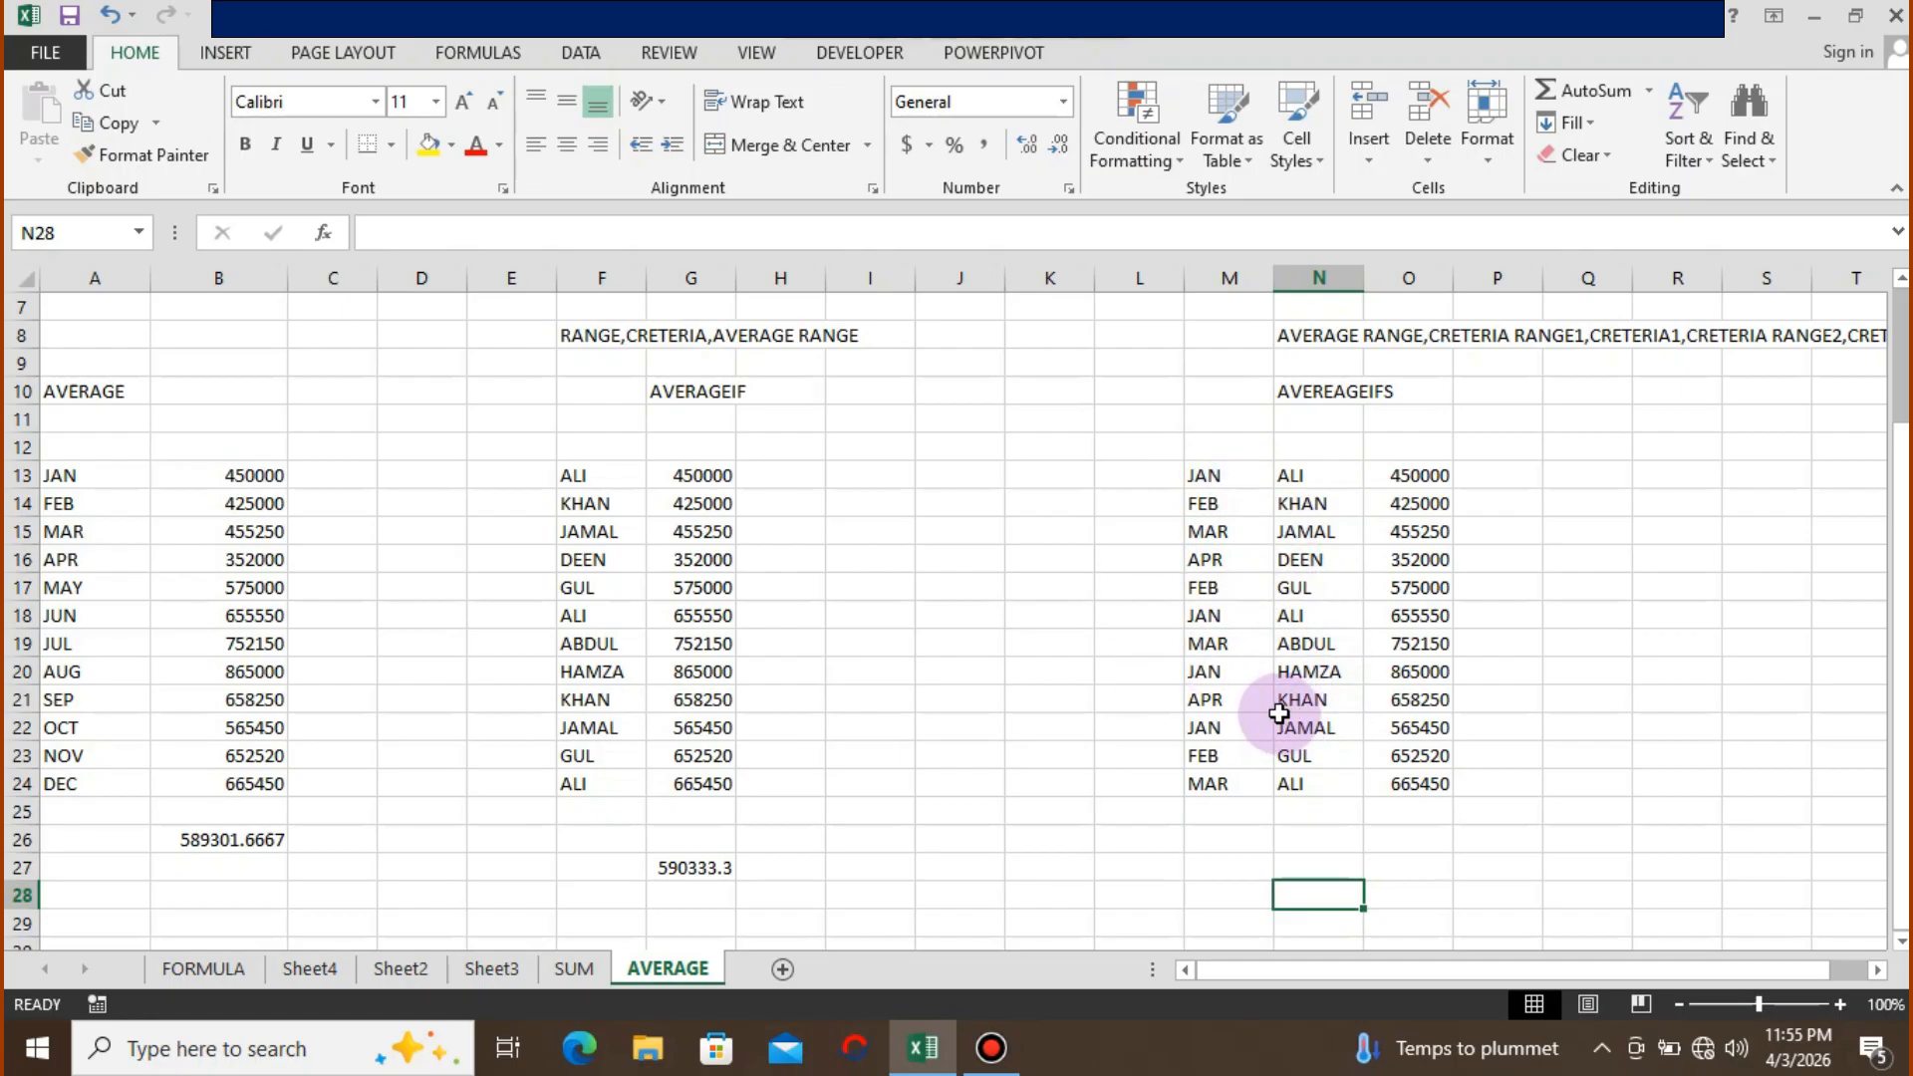
left_click(1233, 710)
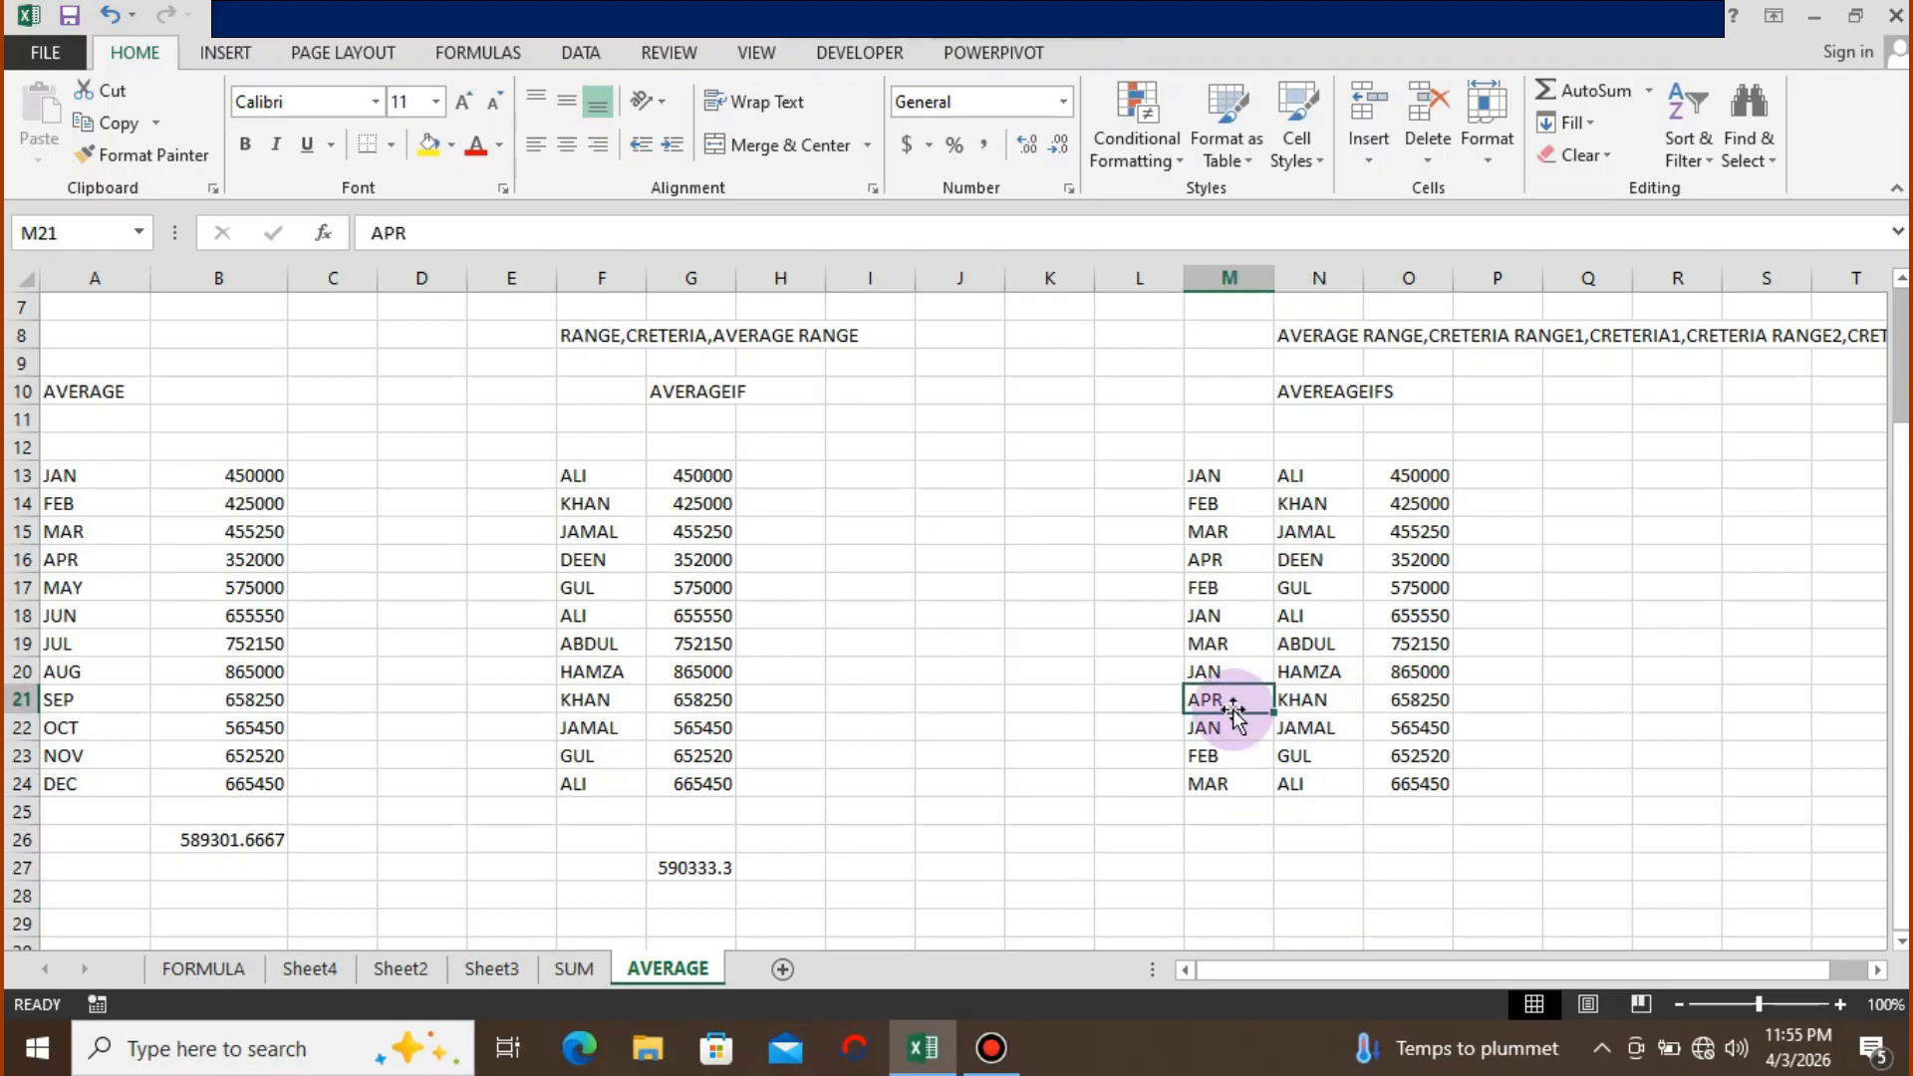
type("FEB")
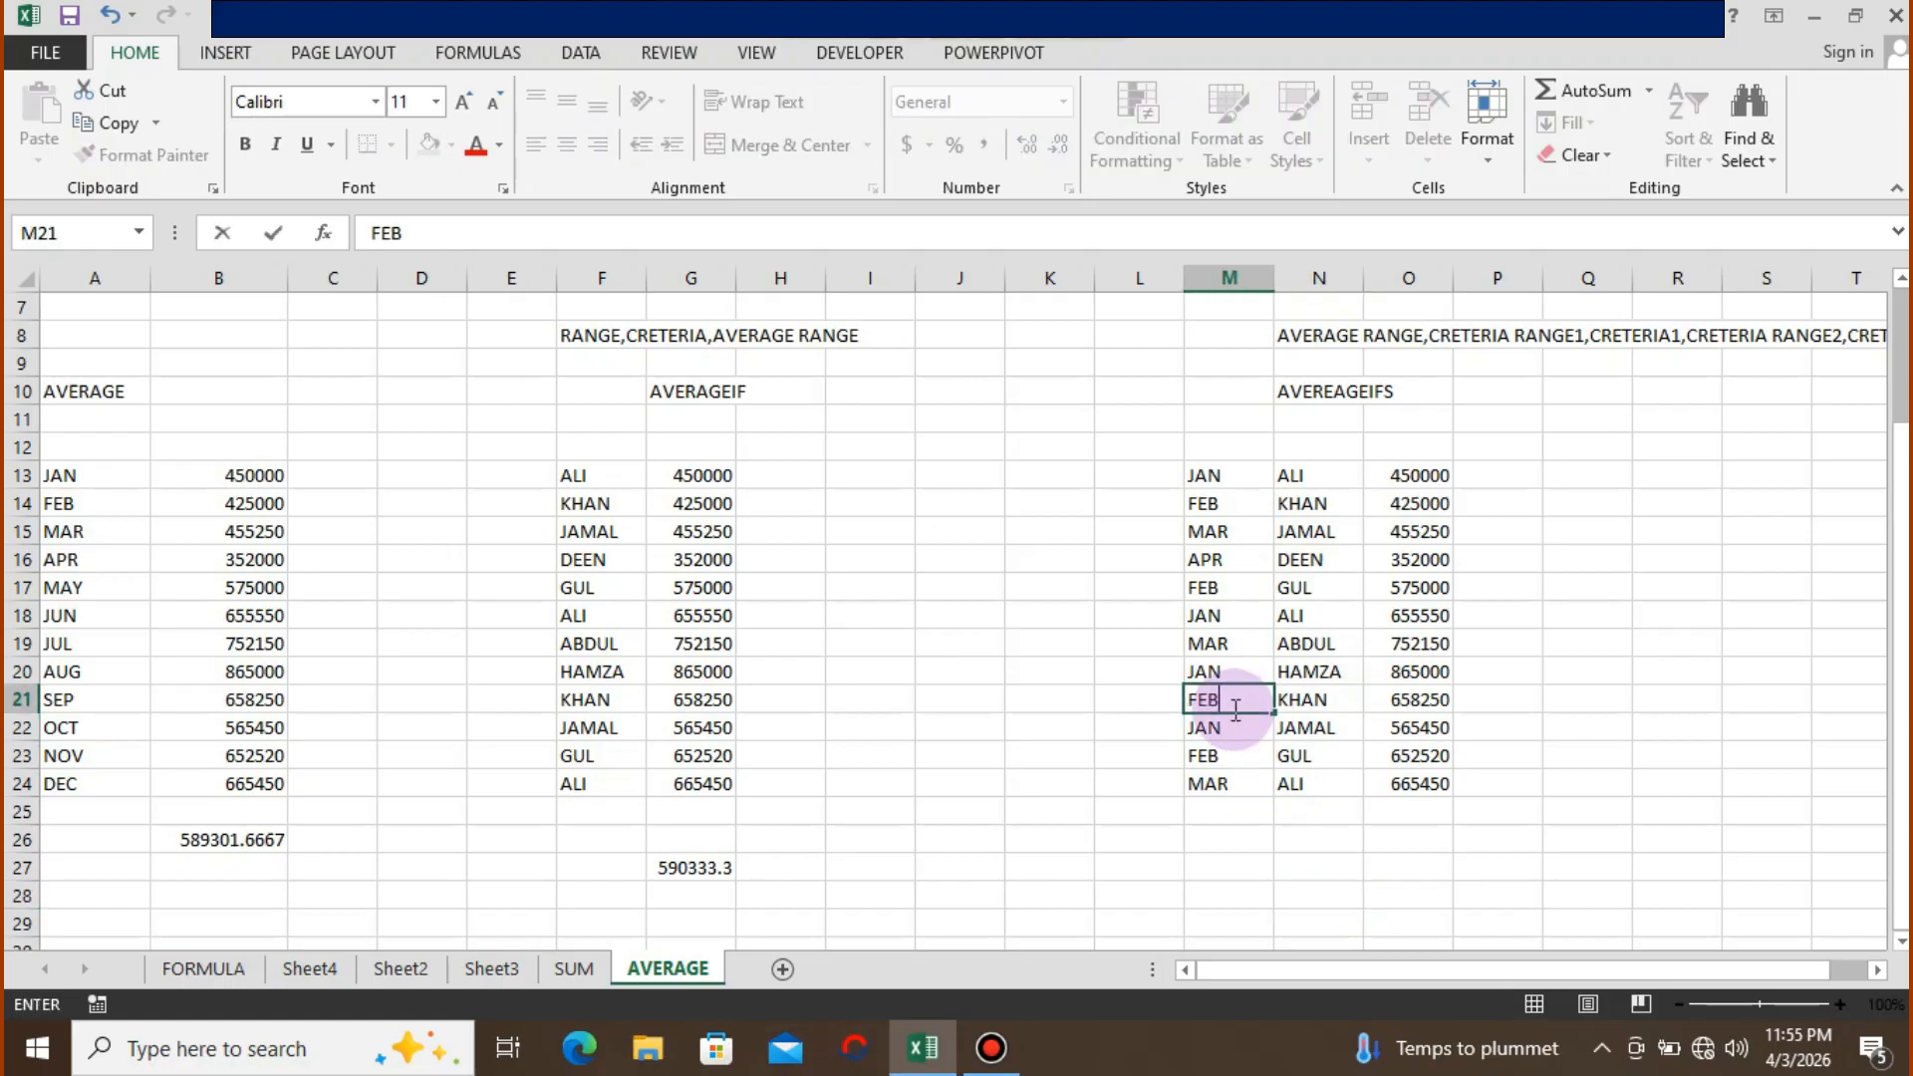
key("Return")
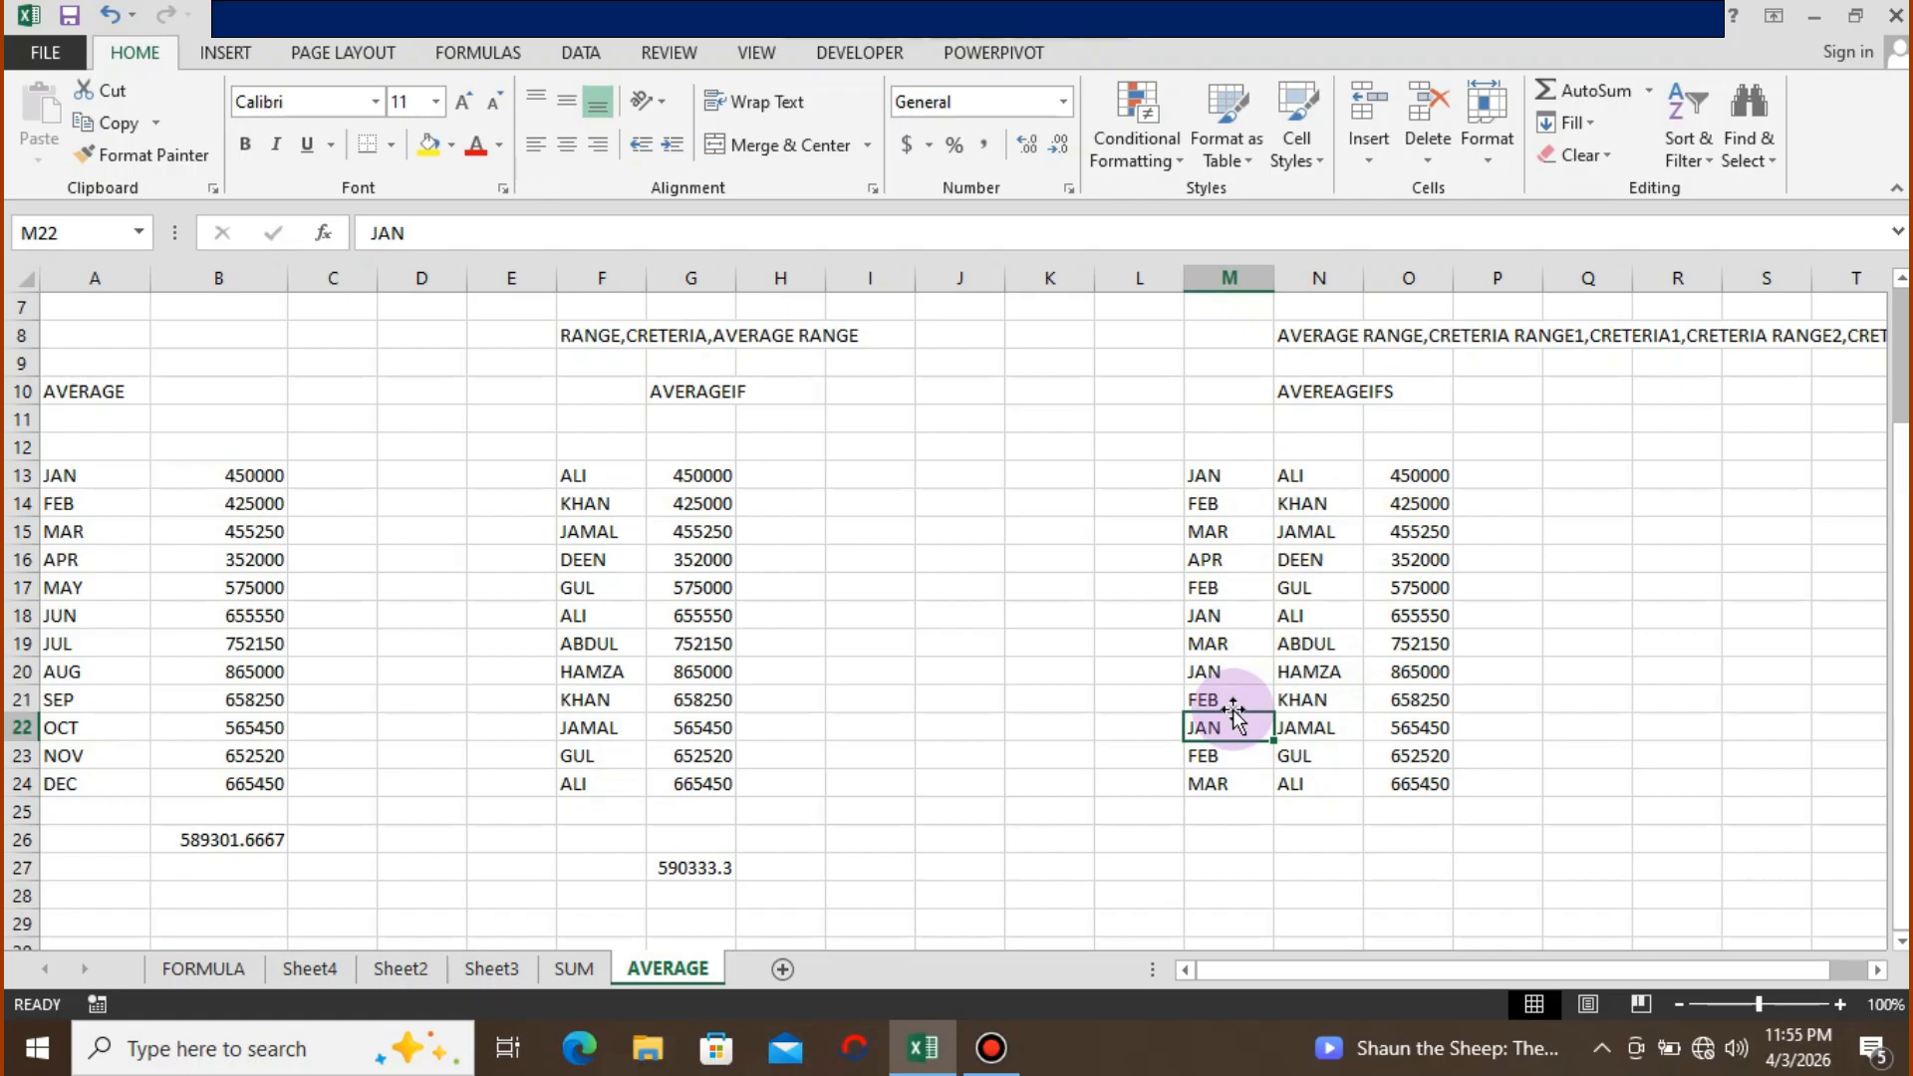
- Begin an AVERAGEIFS formula in cell M27 with the amounts in O13:O24 as its average range
key("Down")
key("Down")
key("Down")
key("Down")
key("Down")
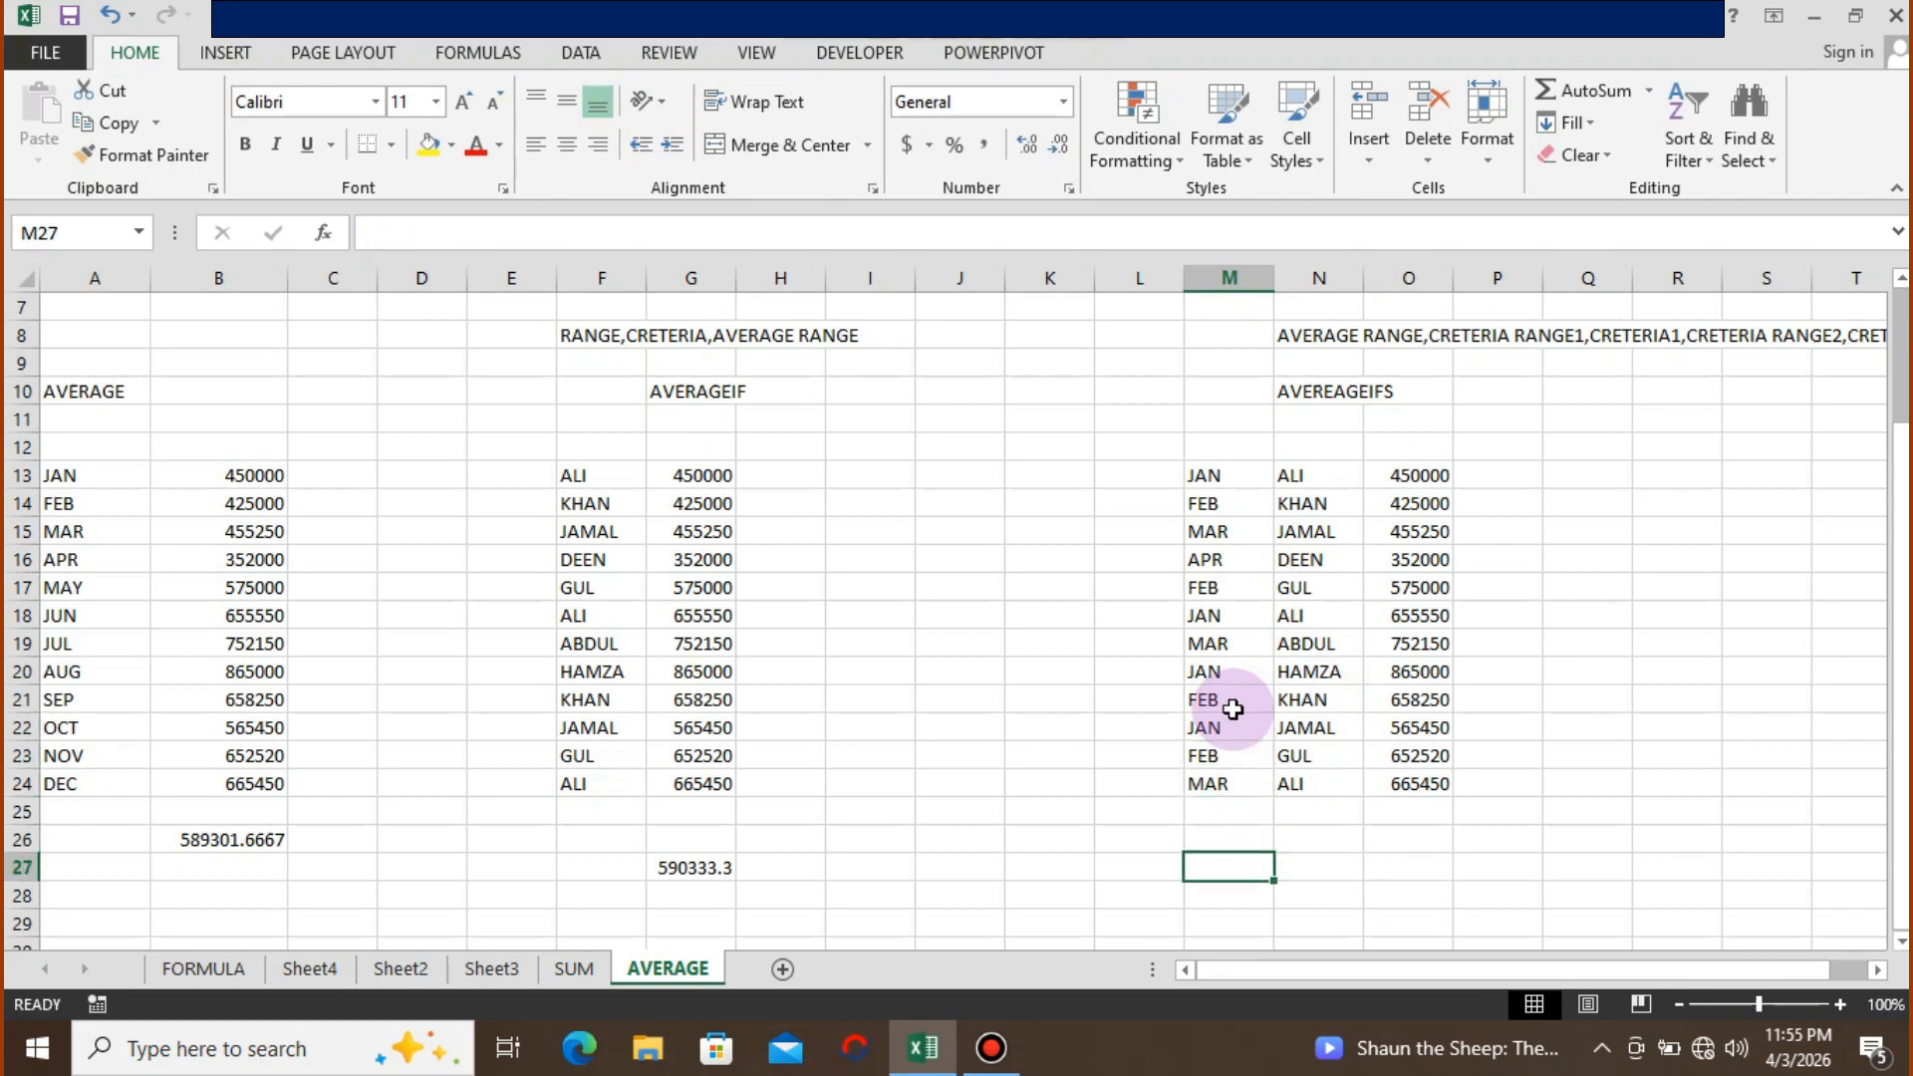
type("=")
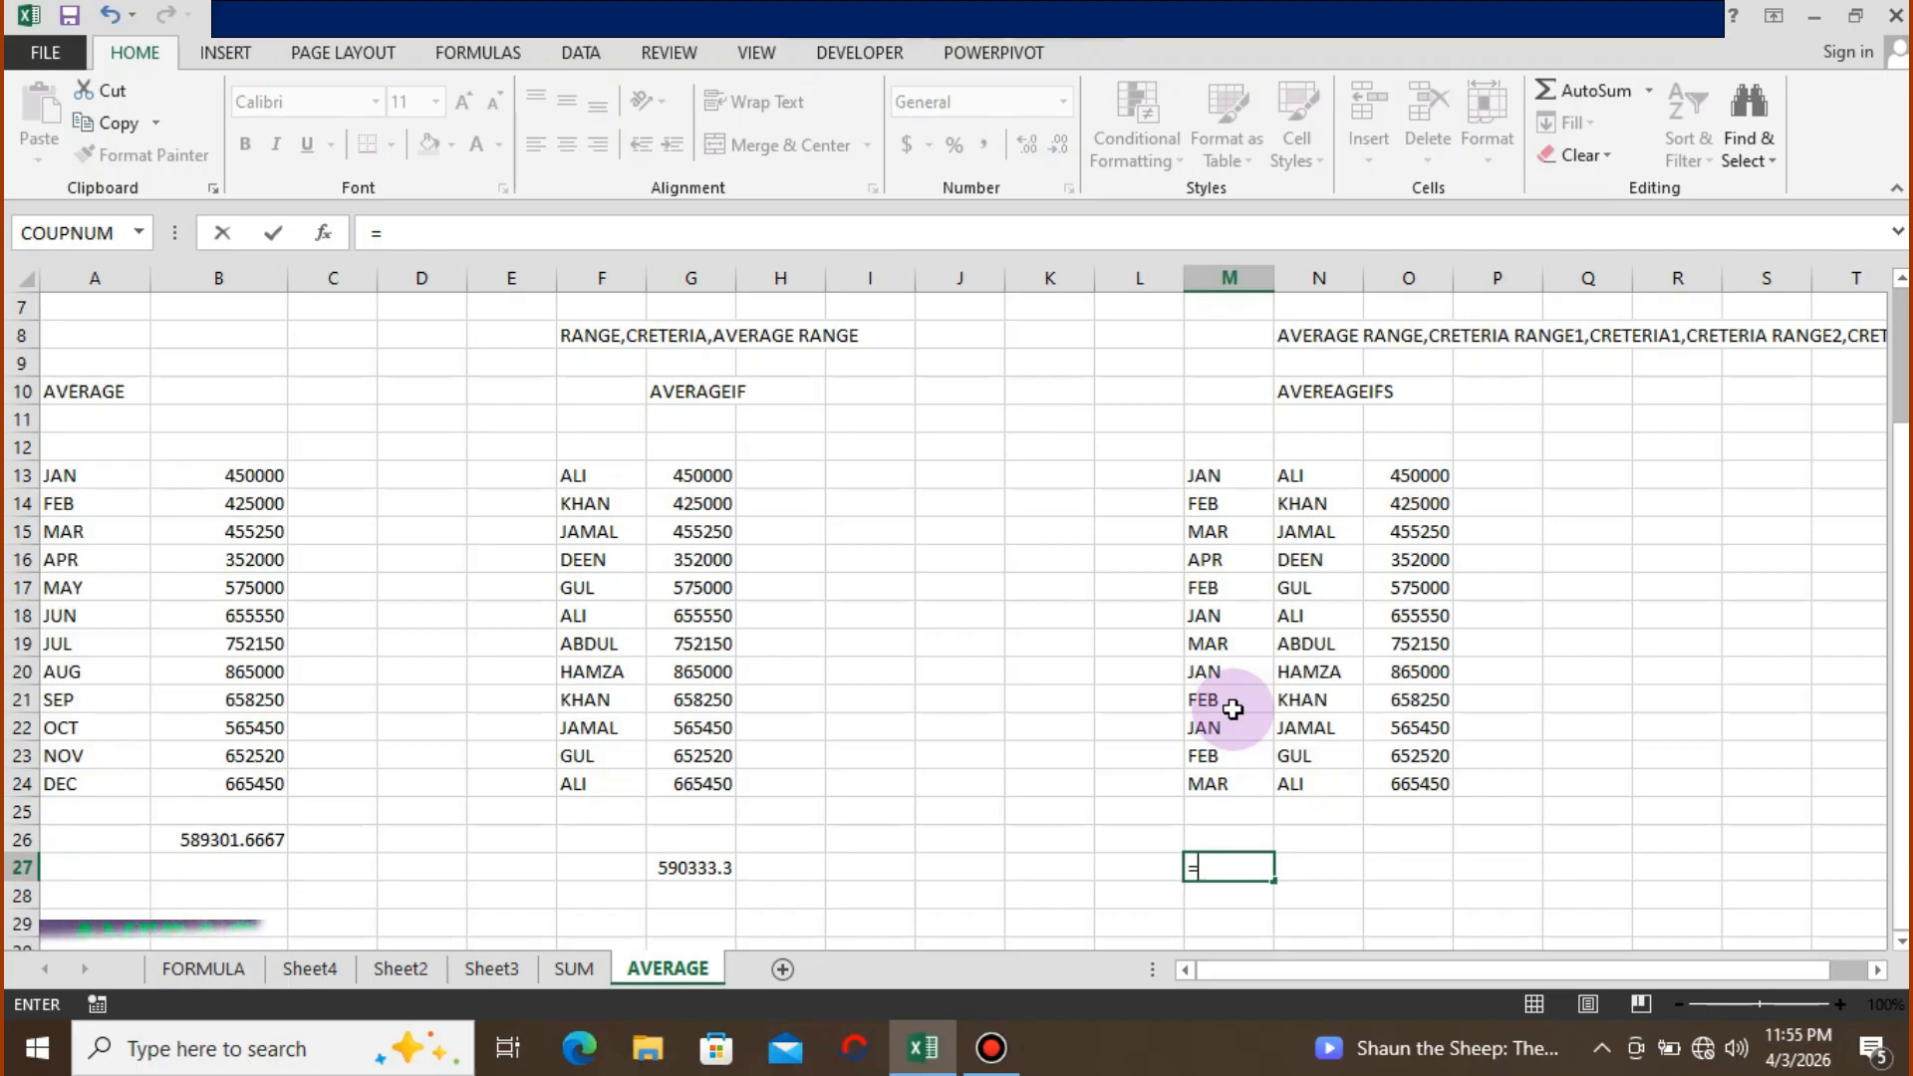
type("AVE")
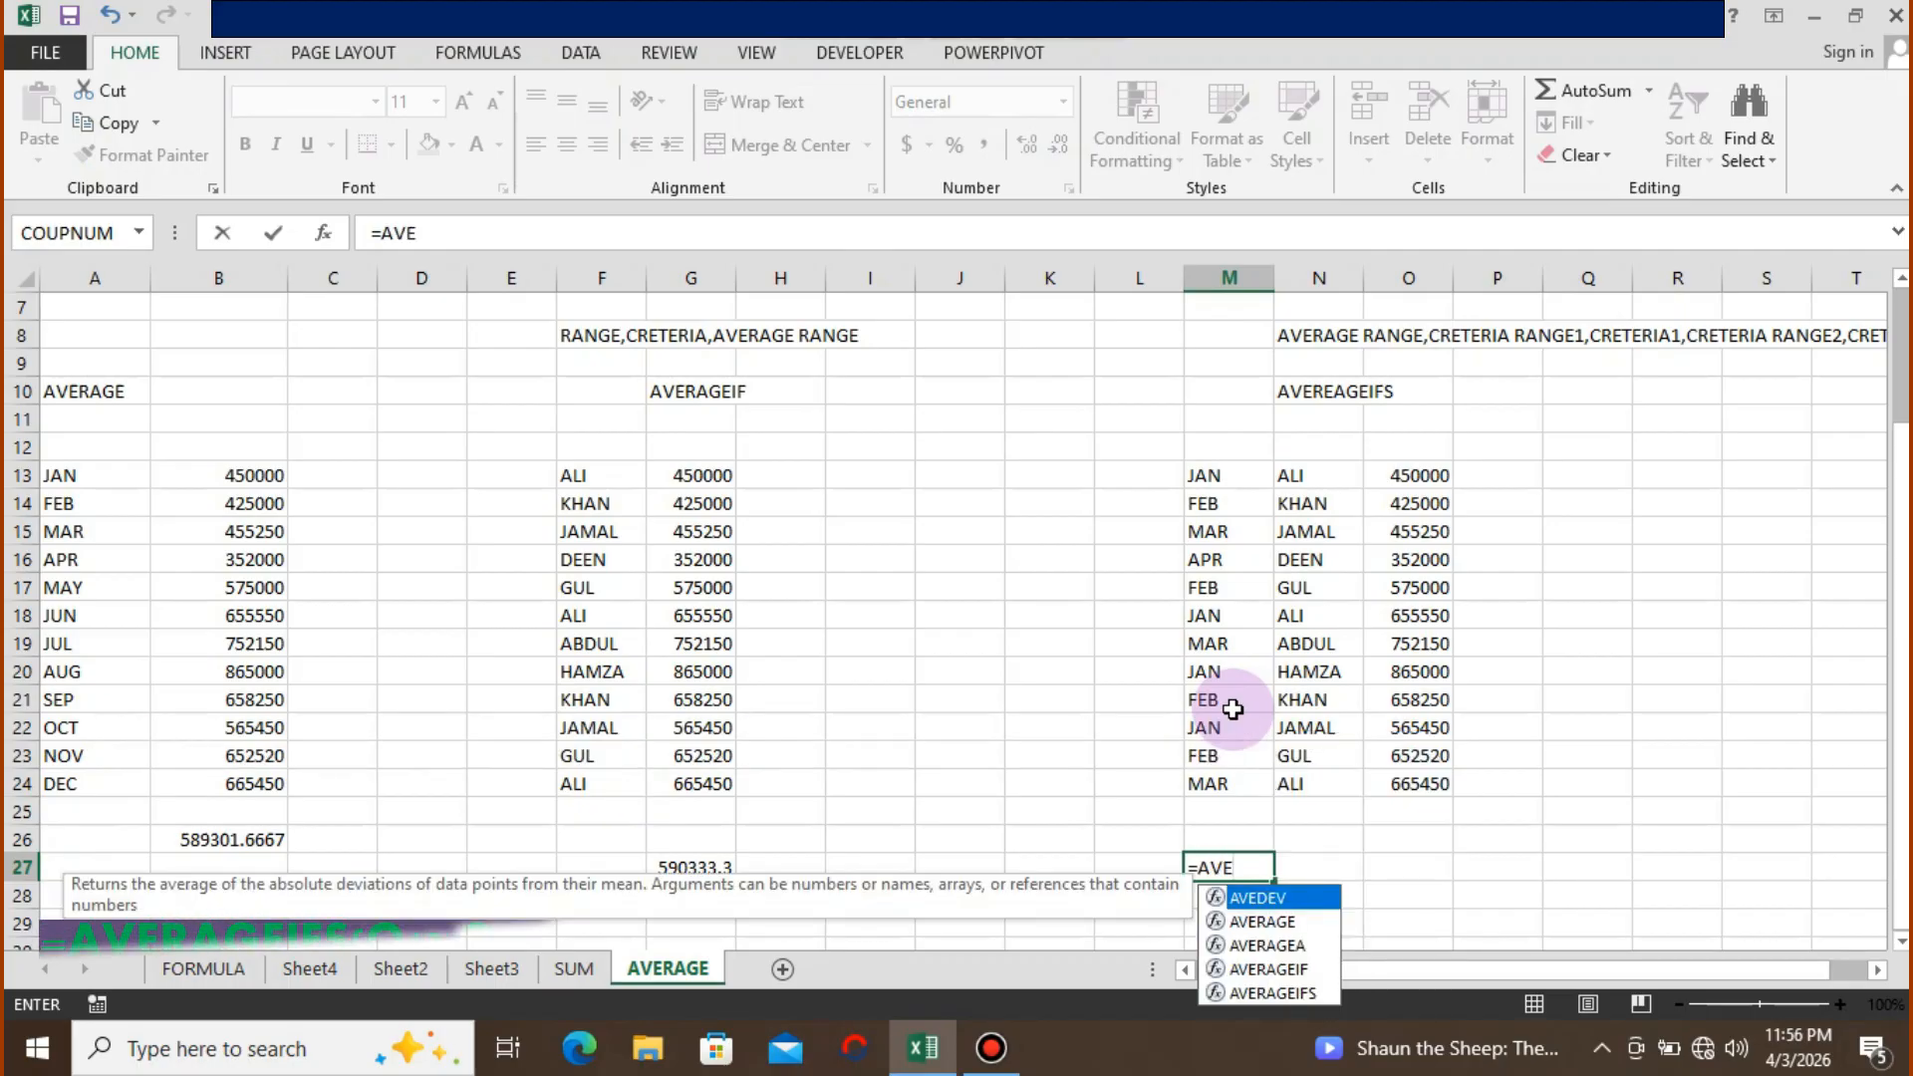
type("RAGE")
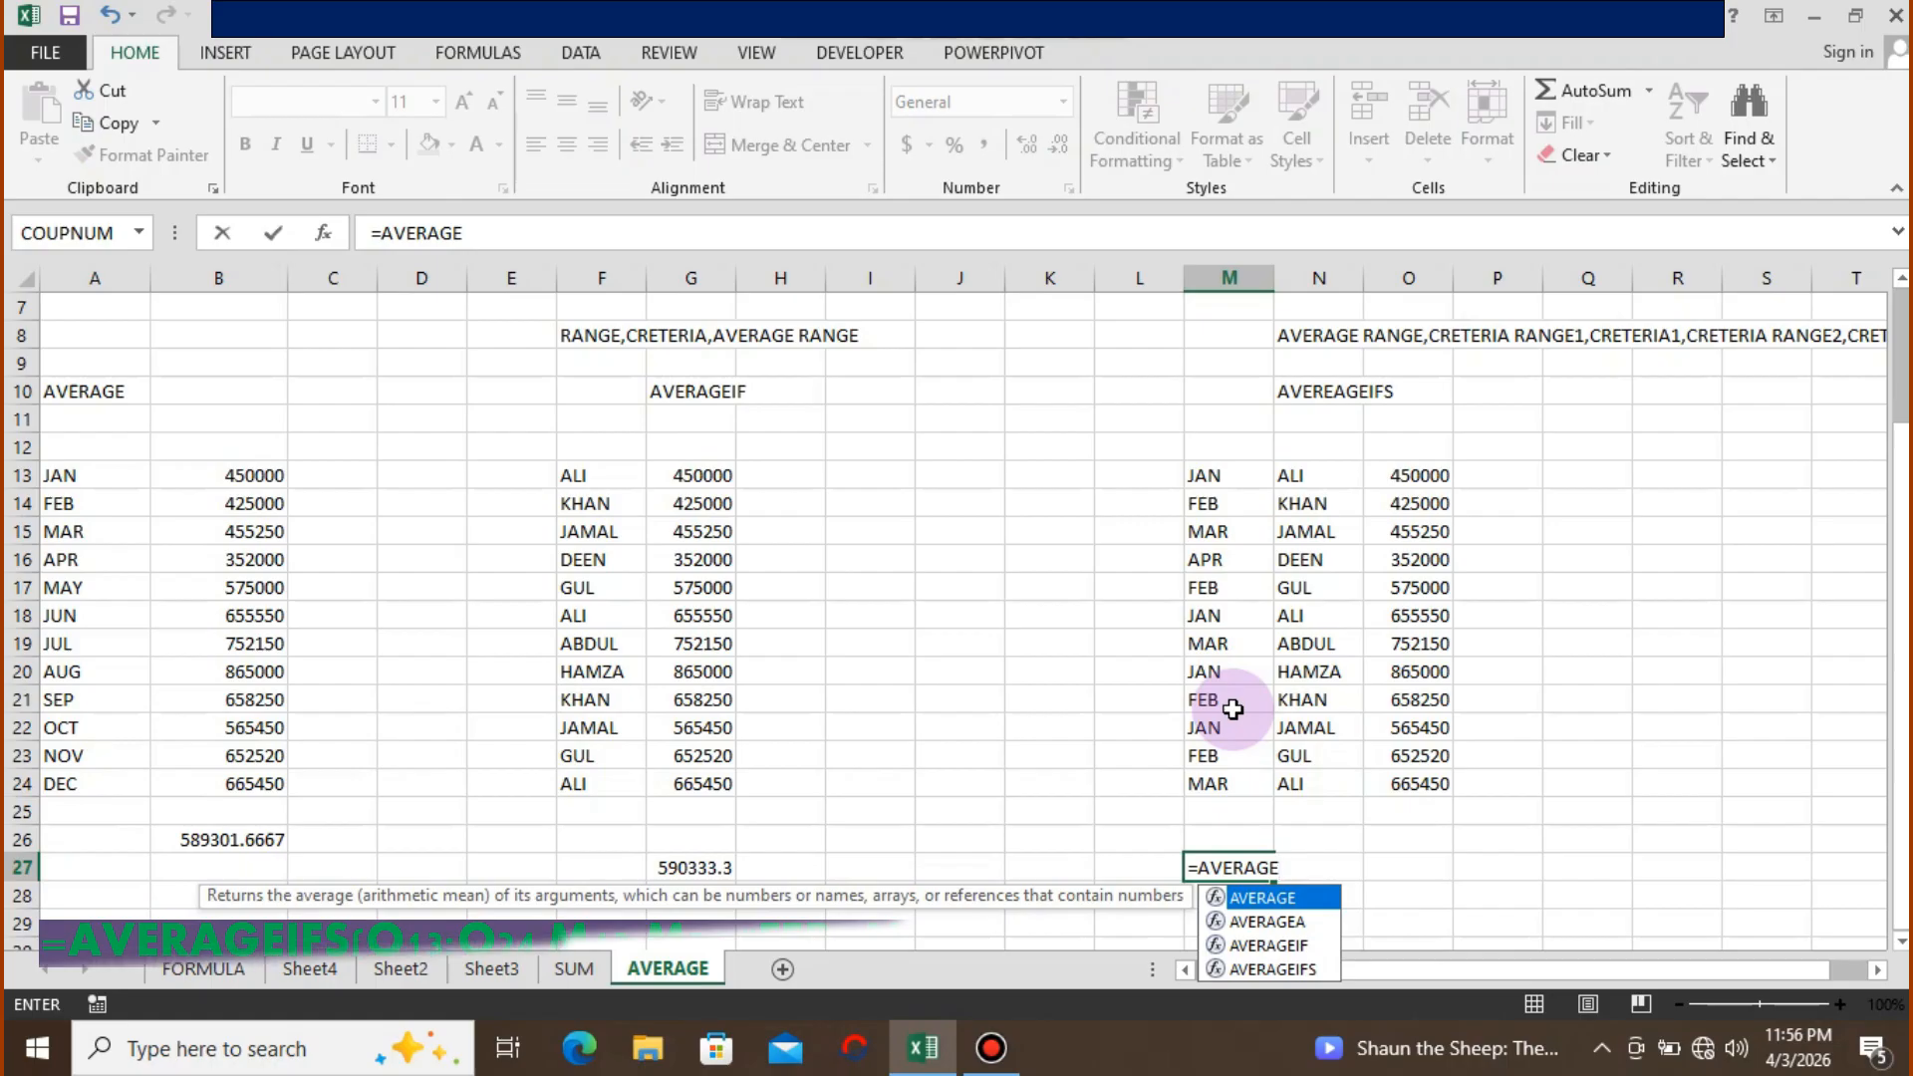
type("IFS")
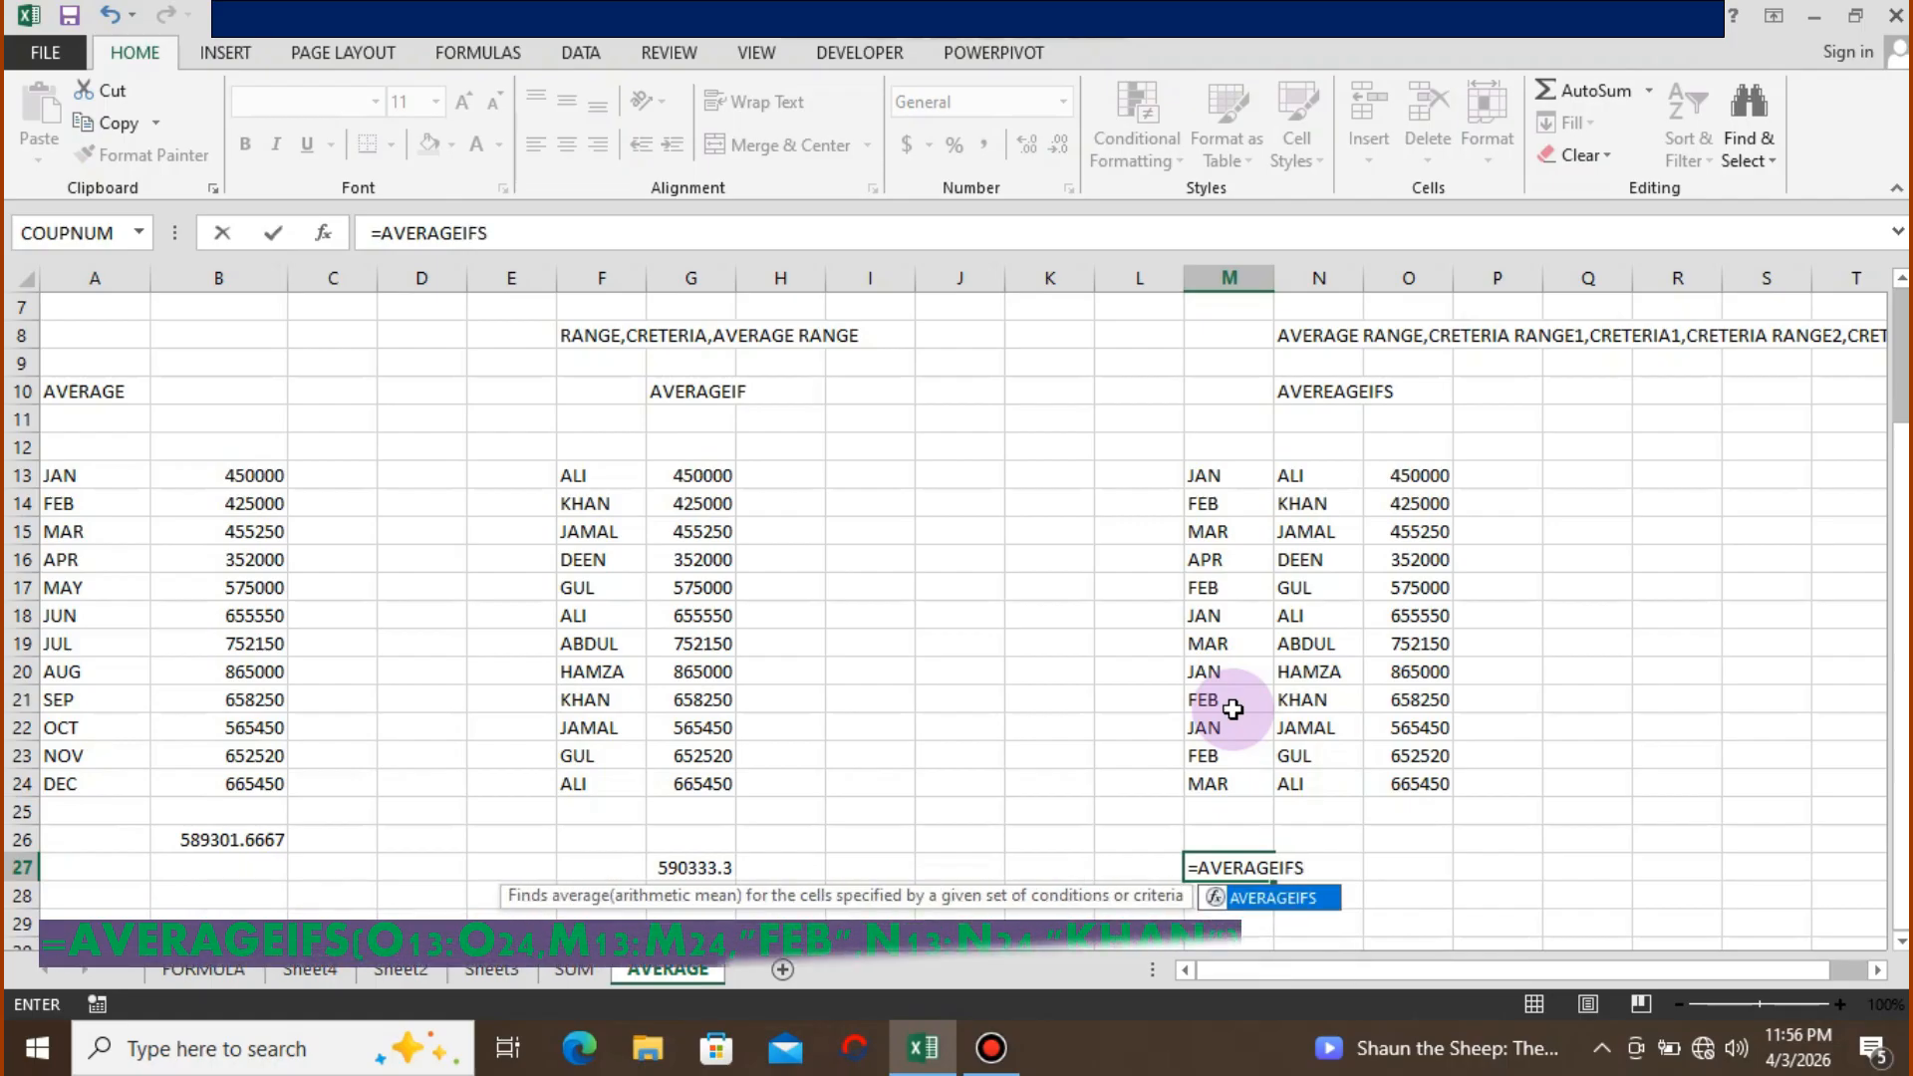
type("(")
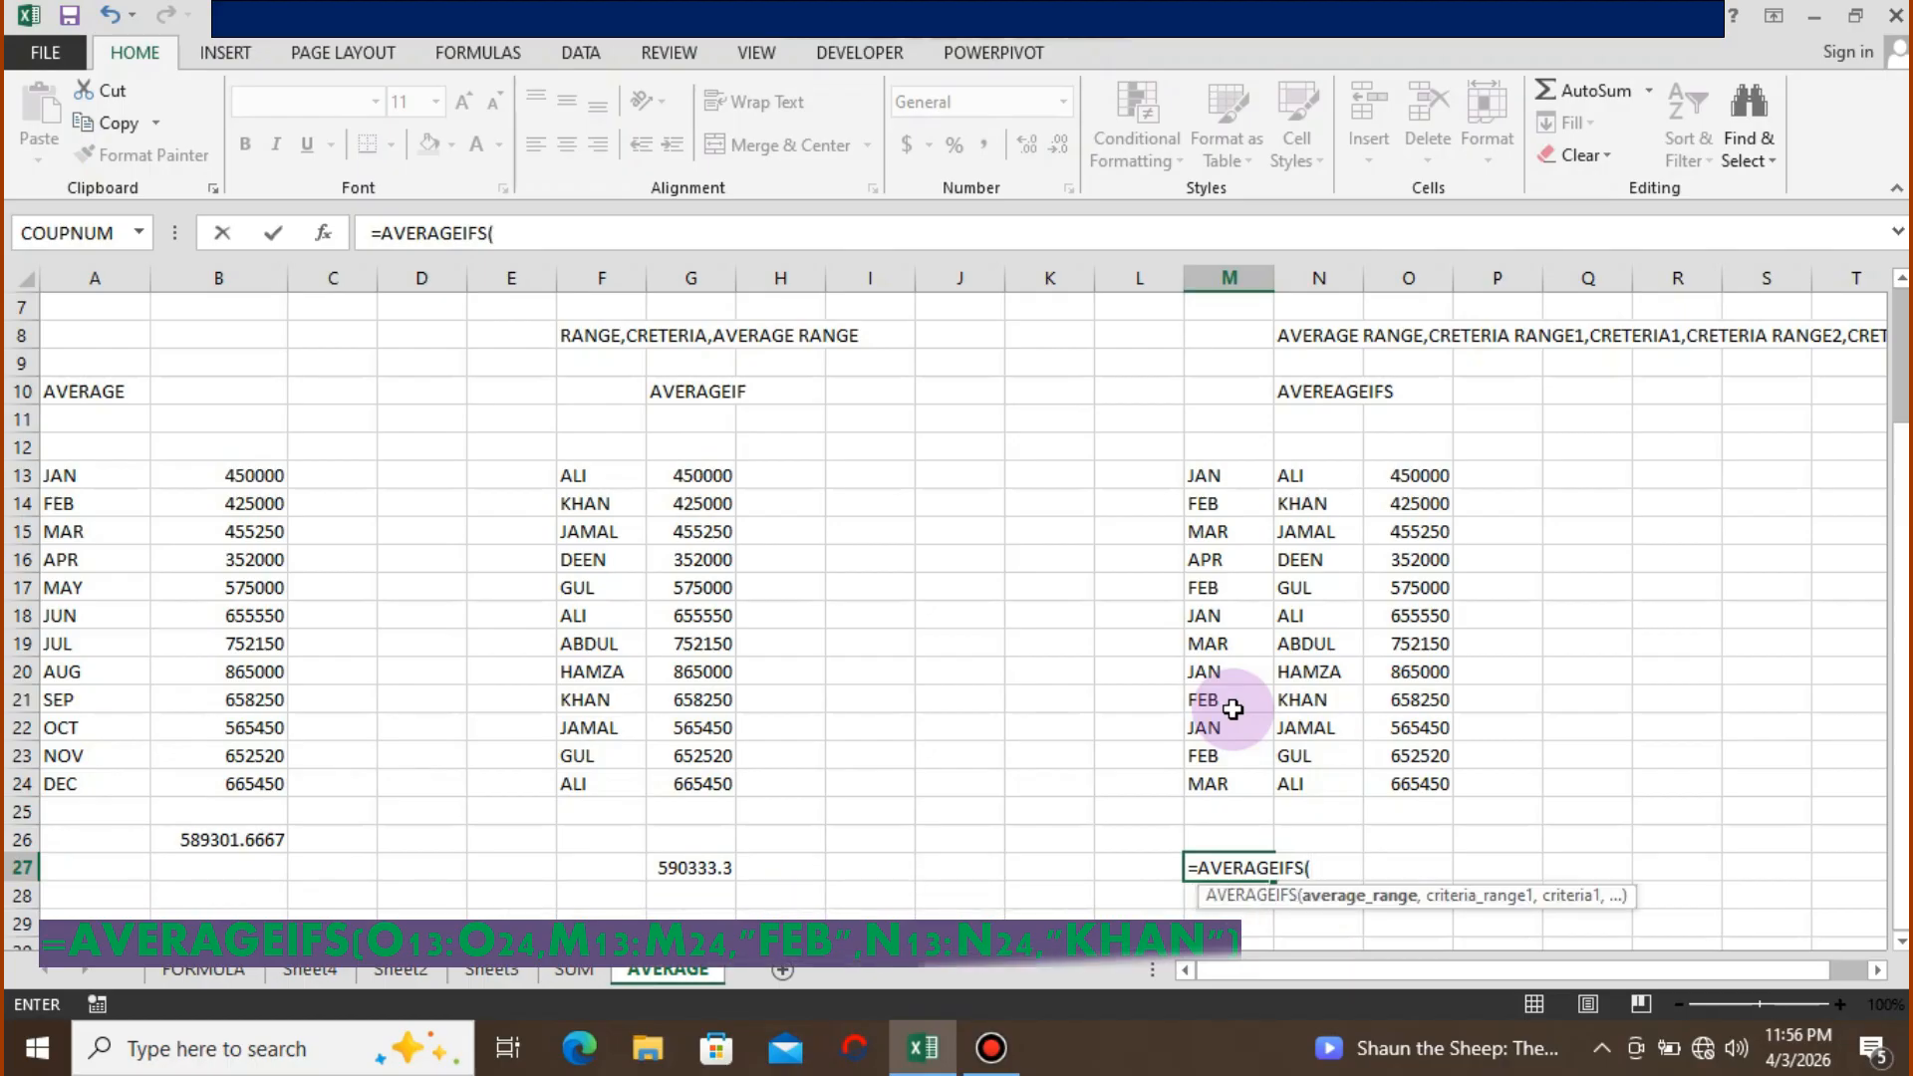
key("Up")
key("Up")
key("Up")
key("Up")
key("Up")
key("Up")
key("Up")
key("Up")
key("Up")
key("Up")
key("Up")
key("Up")
key("Up")
key("Up")
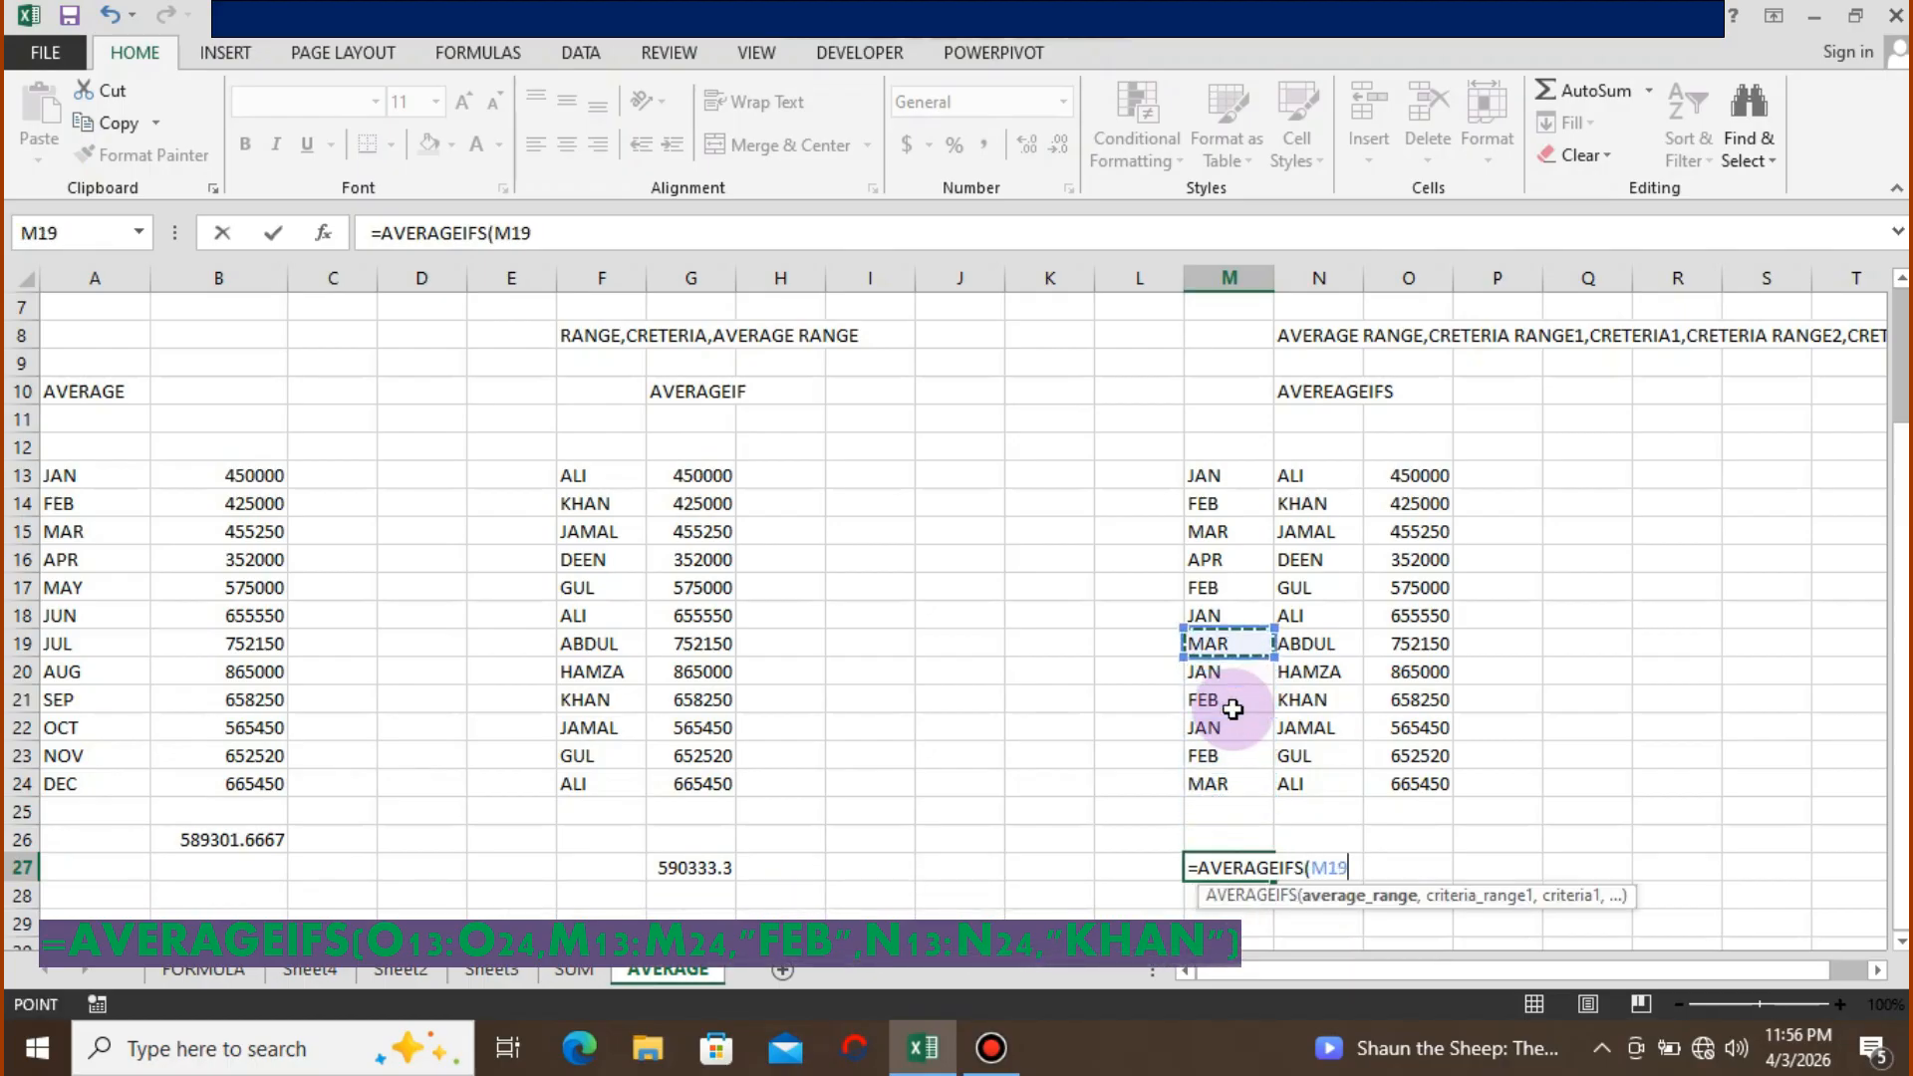
key("Right")
key("Right")
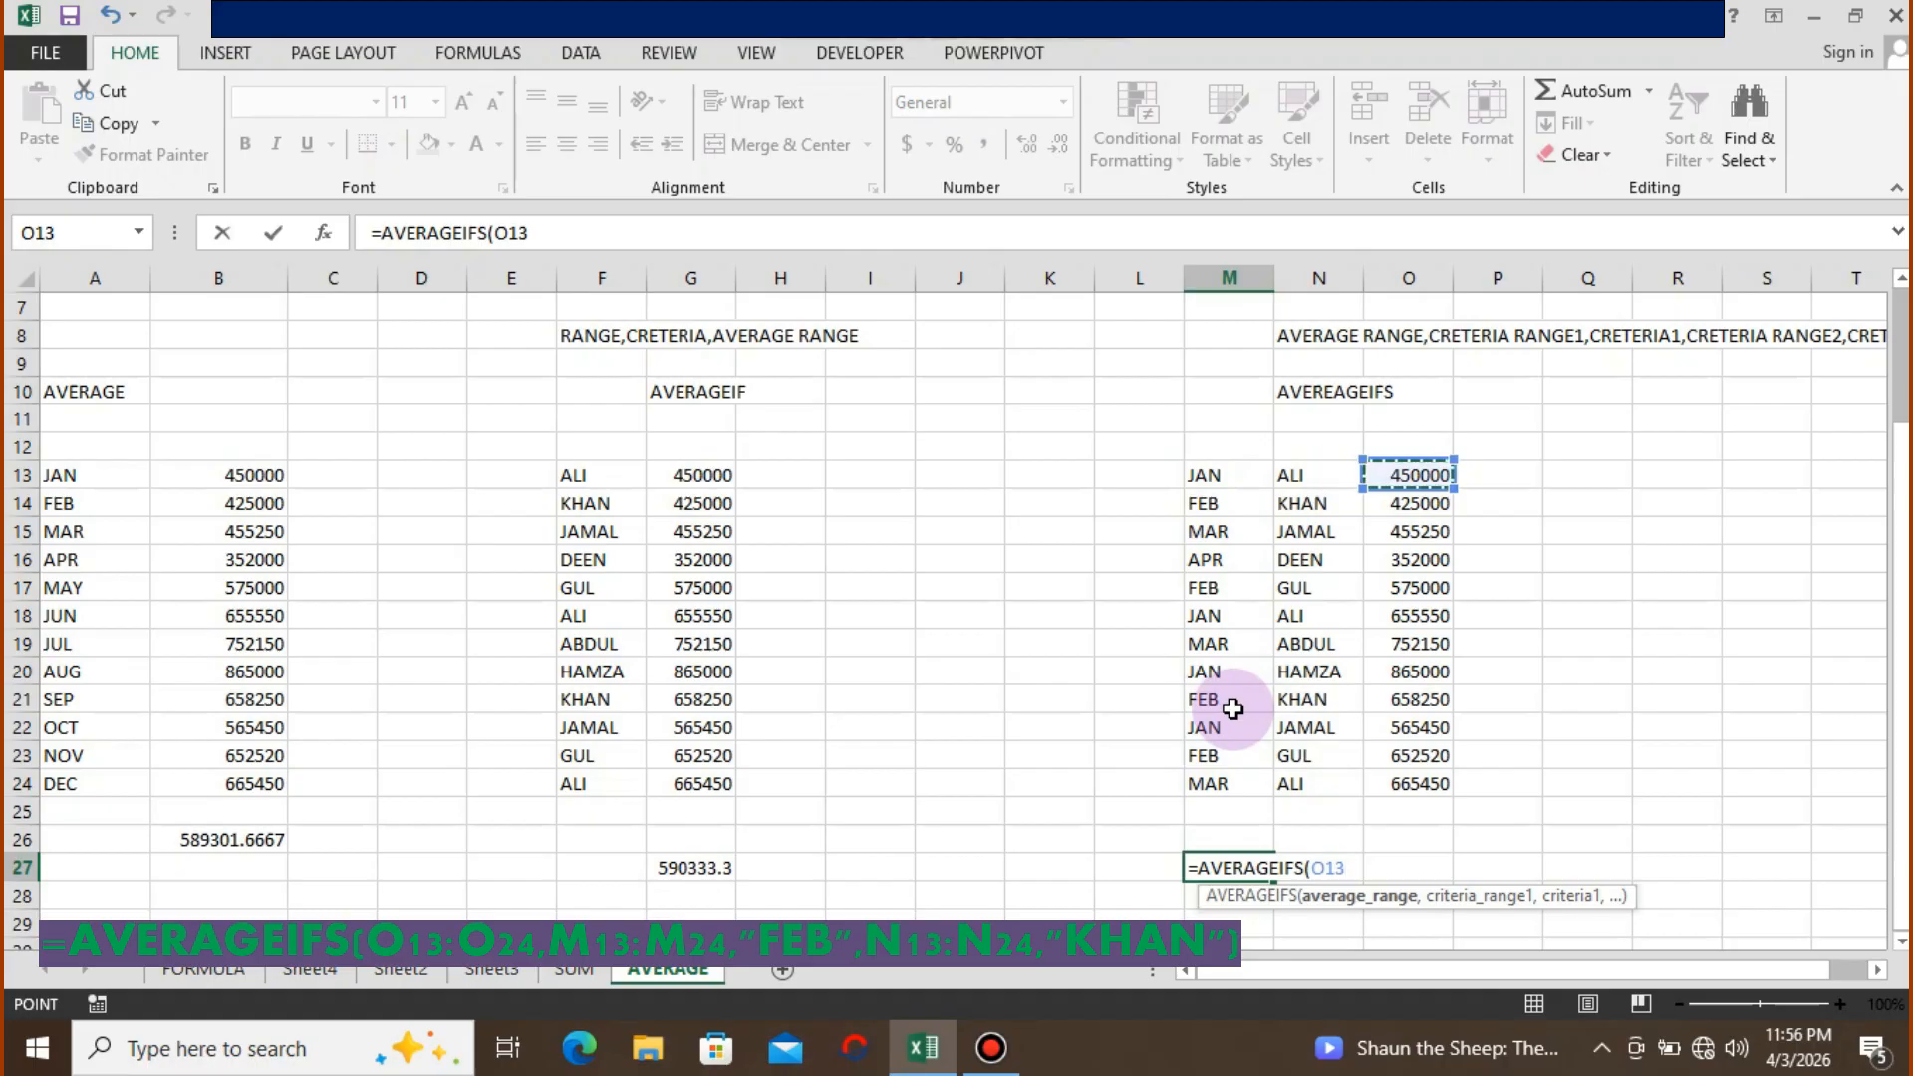
key("shift+Down")
key("shift+Down")
key("shift+Down")
key("shift+Down")
key("shift+Down")
key("shift+Down")
key("shift+Down")
key("shift+Down")
key("shift+Down")
key("shift+Down")
key("shift+Down")
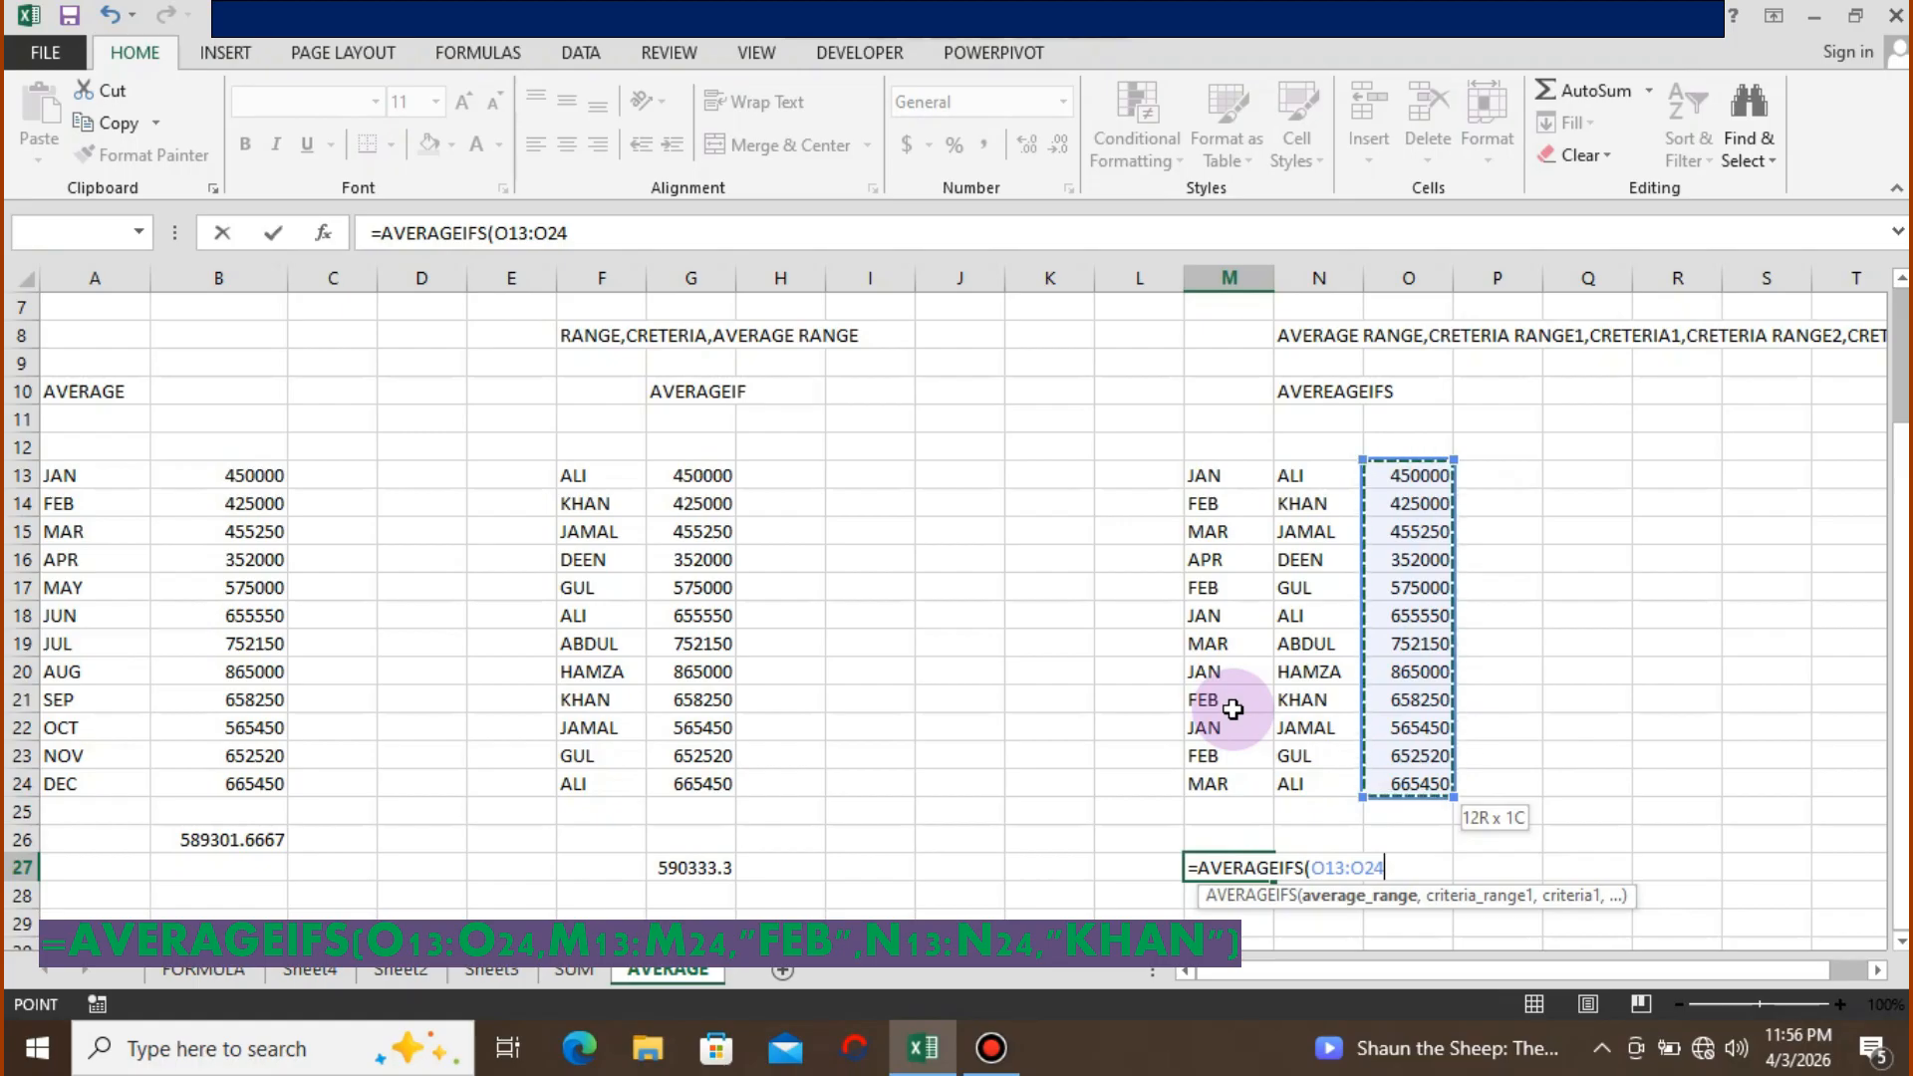
- Add the months in M13:M24 as the first criteria range of the AVERAGEIFS formula, with "FEB" as its criterion
type(",")
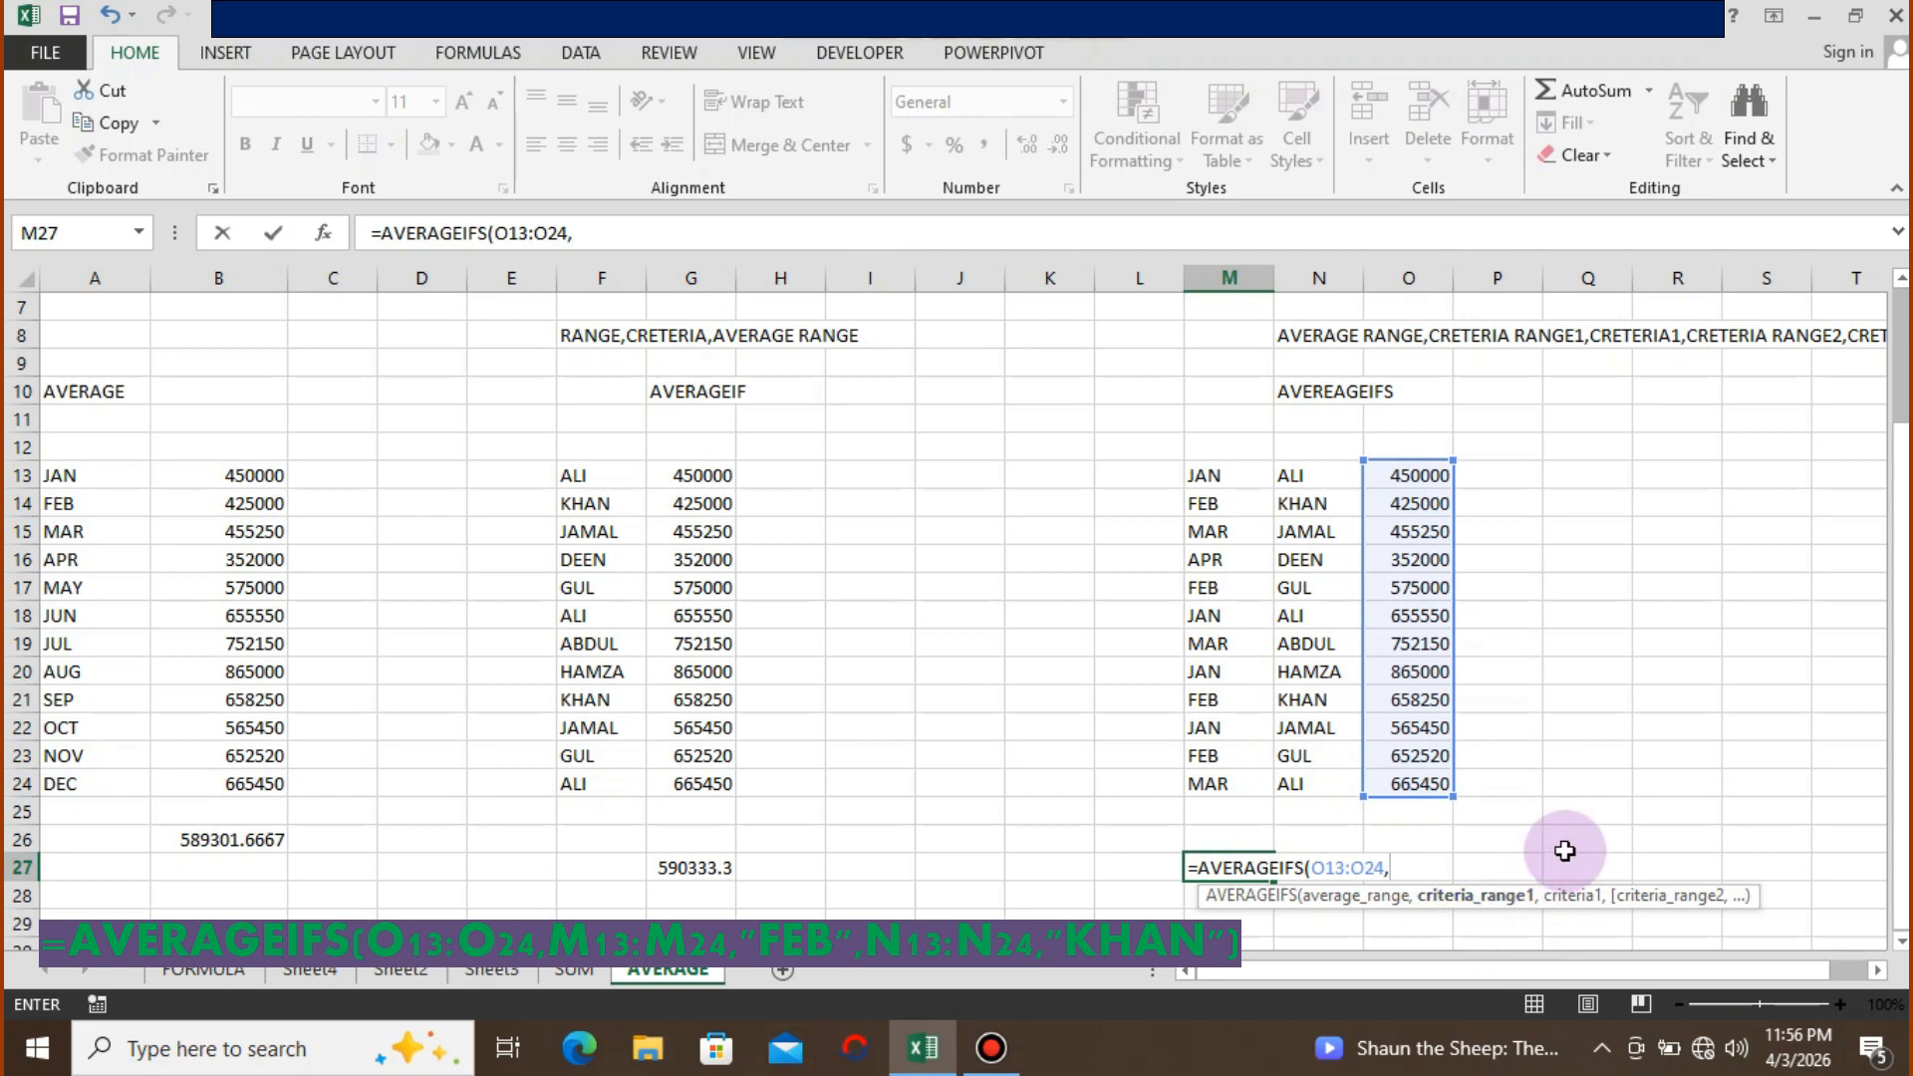
key("Up")
key("Up")
key("Up")
key("Up")
key("Up")
key("Up")
key("Up")
key("Up")
key("Up")
key("Up")
key("Up")
key("Up")
key("Up")
key("Up")
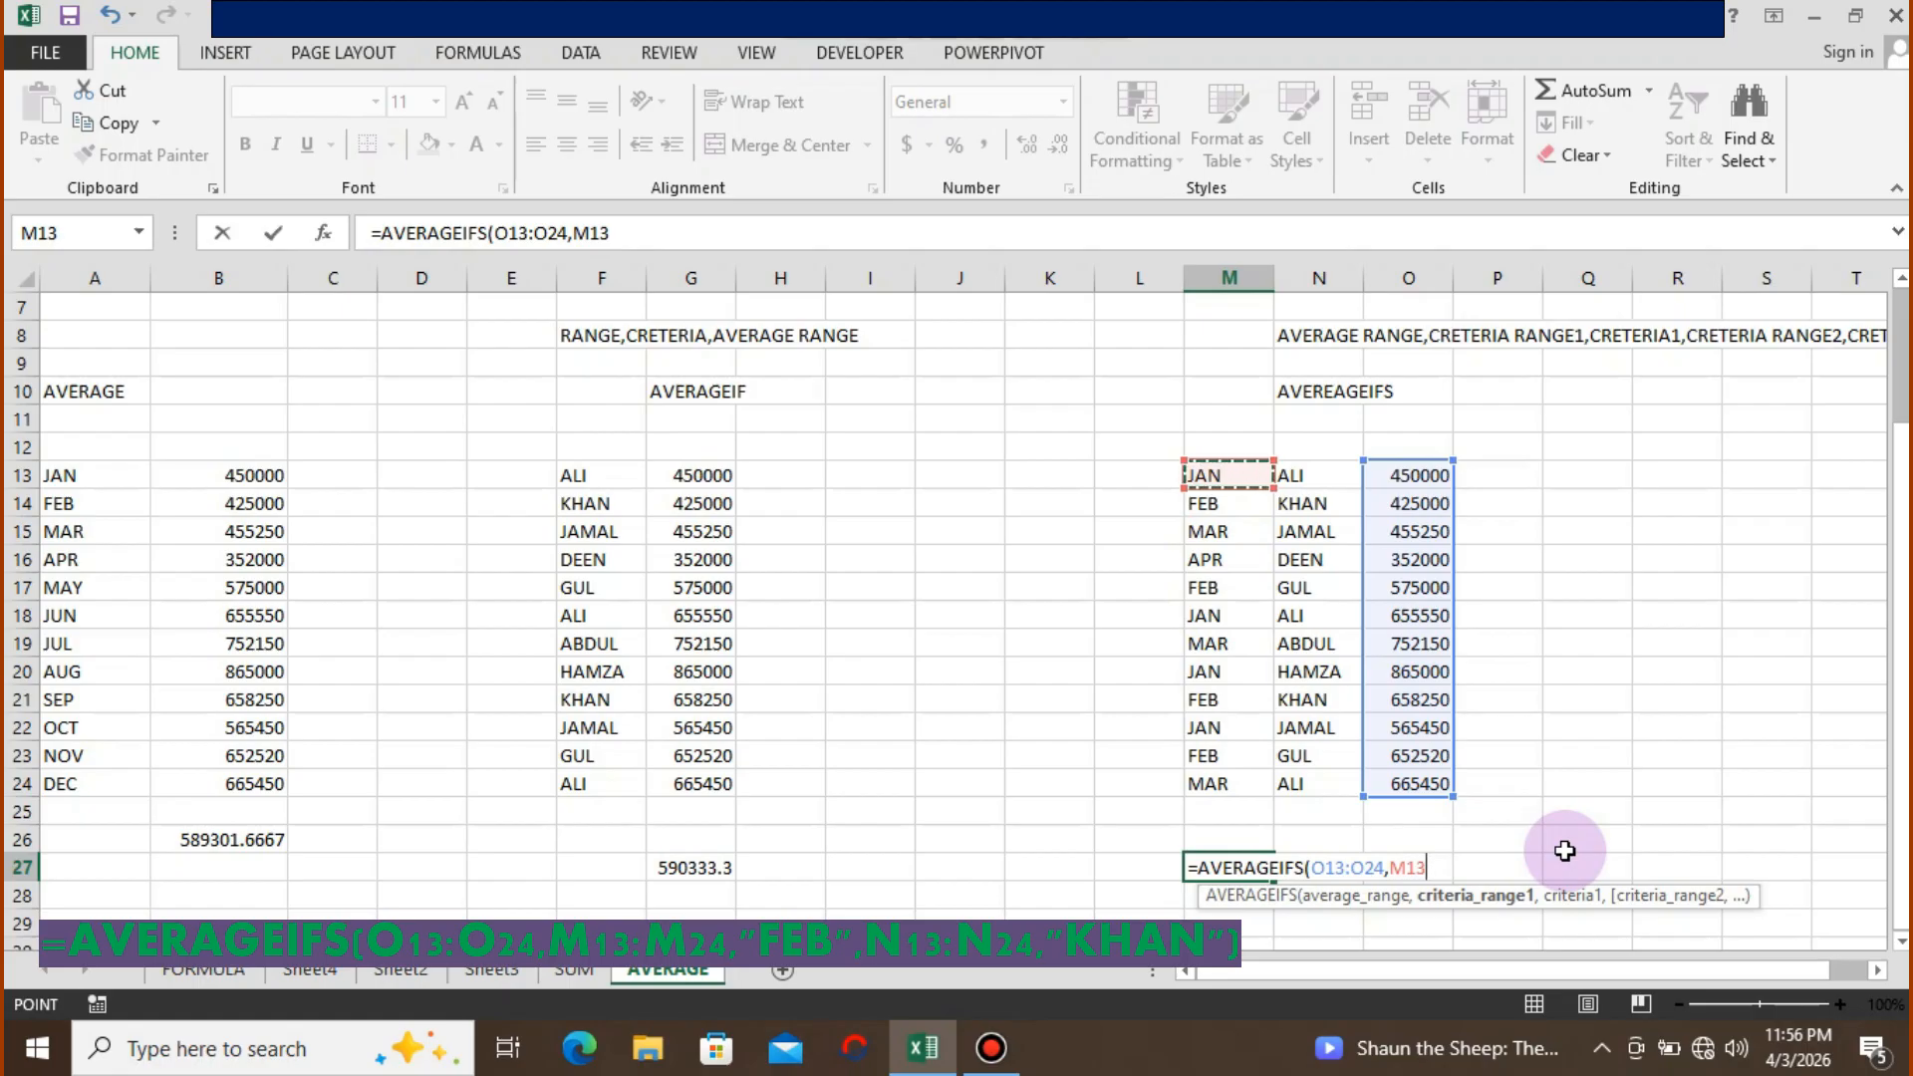
key("shift+Down")
key("shift+Down")
key("shift+Down")
key("shift+Down")
key("shift+Down")
key("shift+Down")
key("shift+Down")
key("shift+Down")
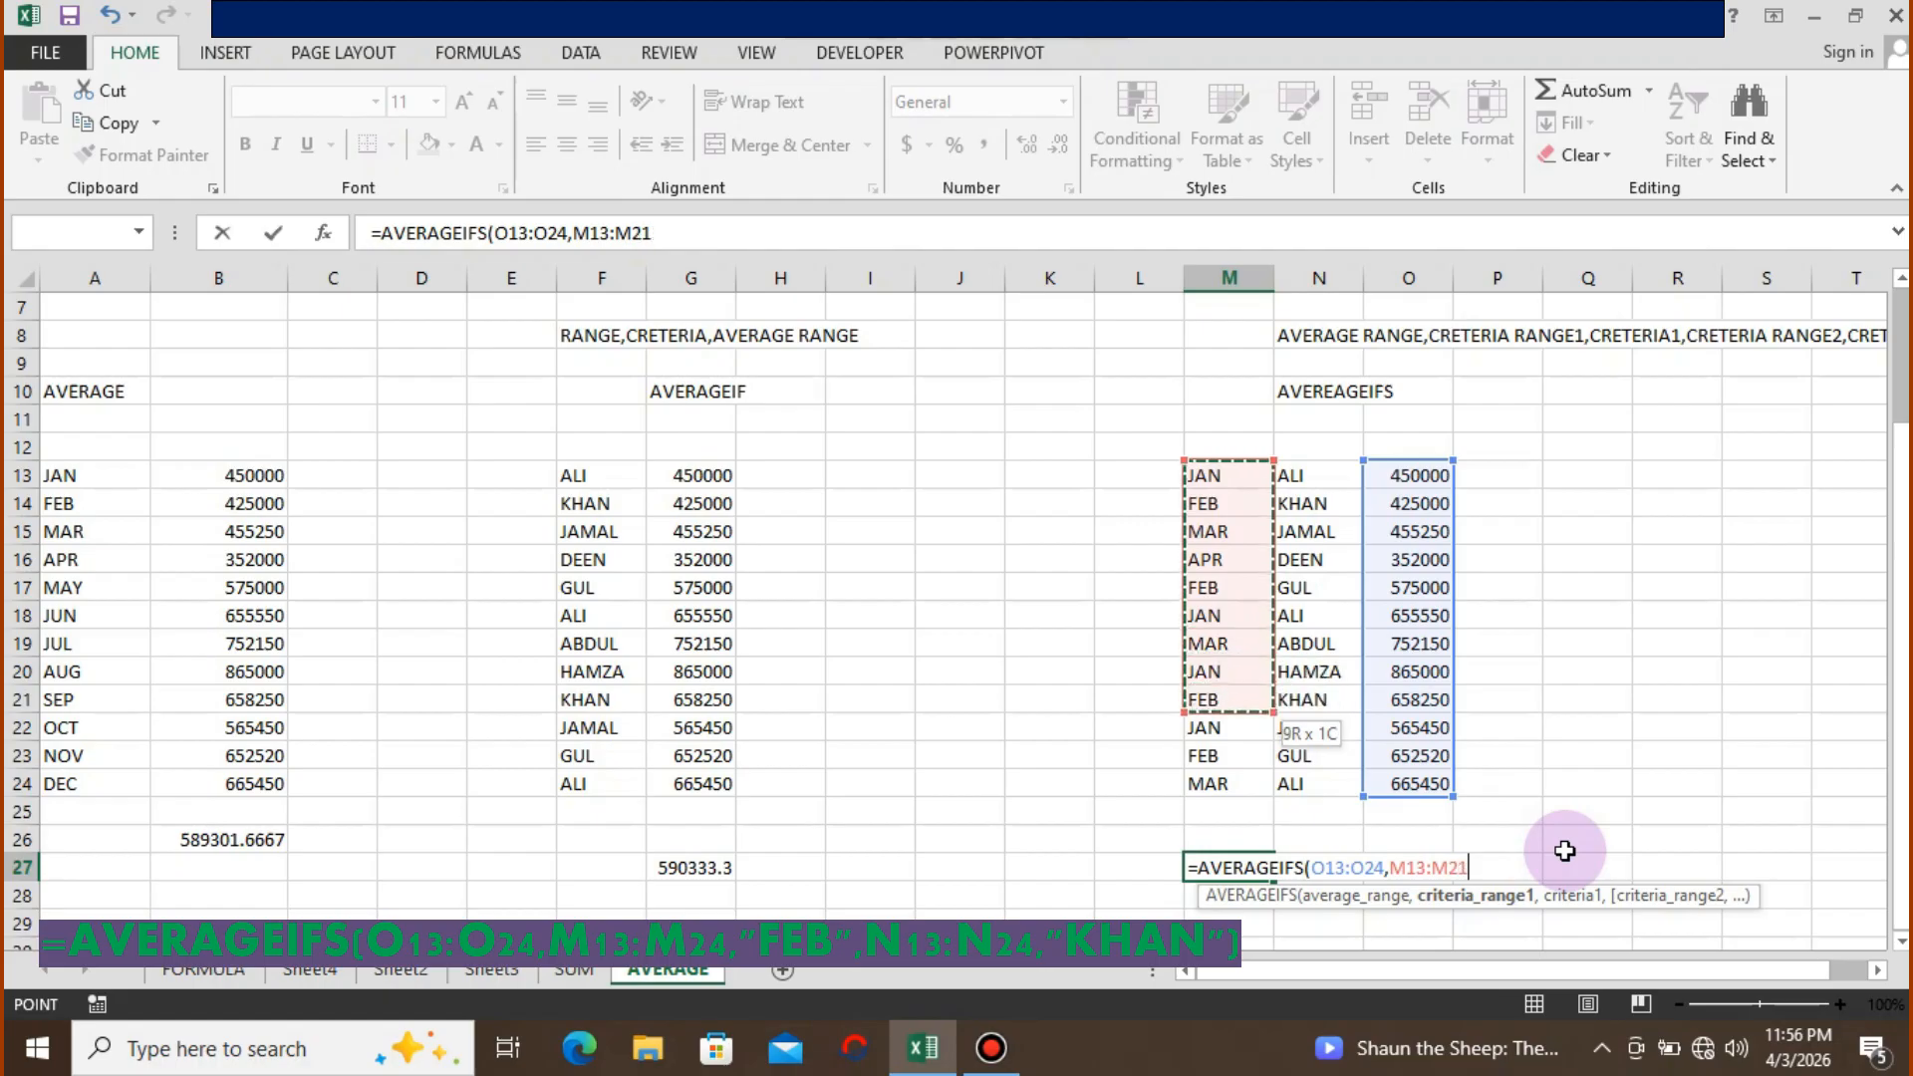
key("shift+Down")
key("shift+Down")
key("shift+Down")
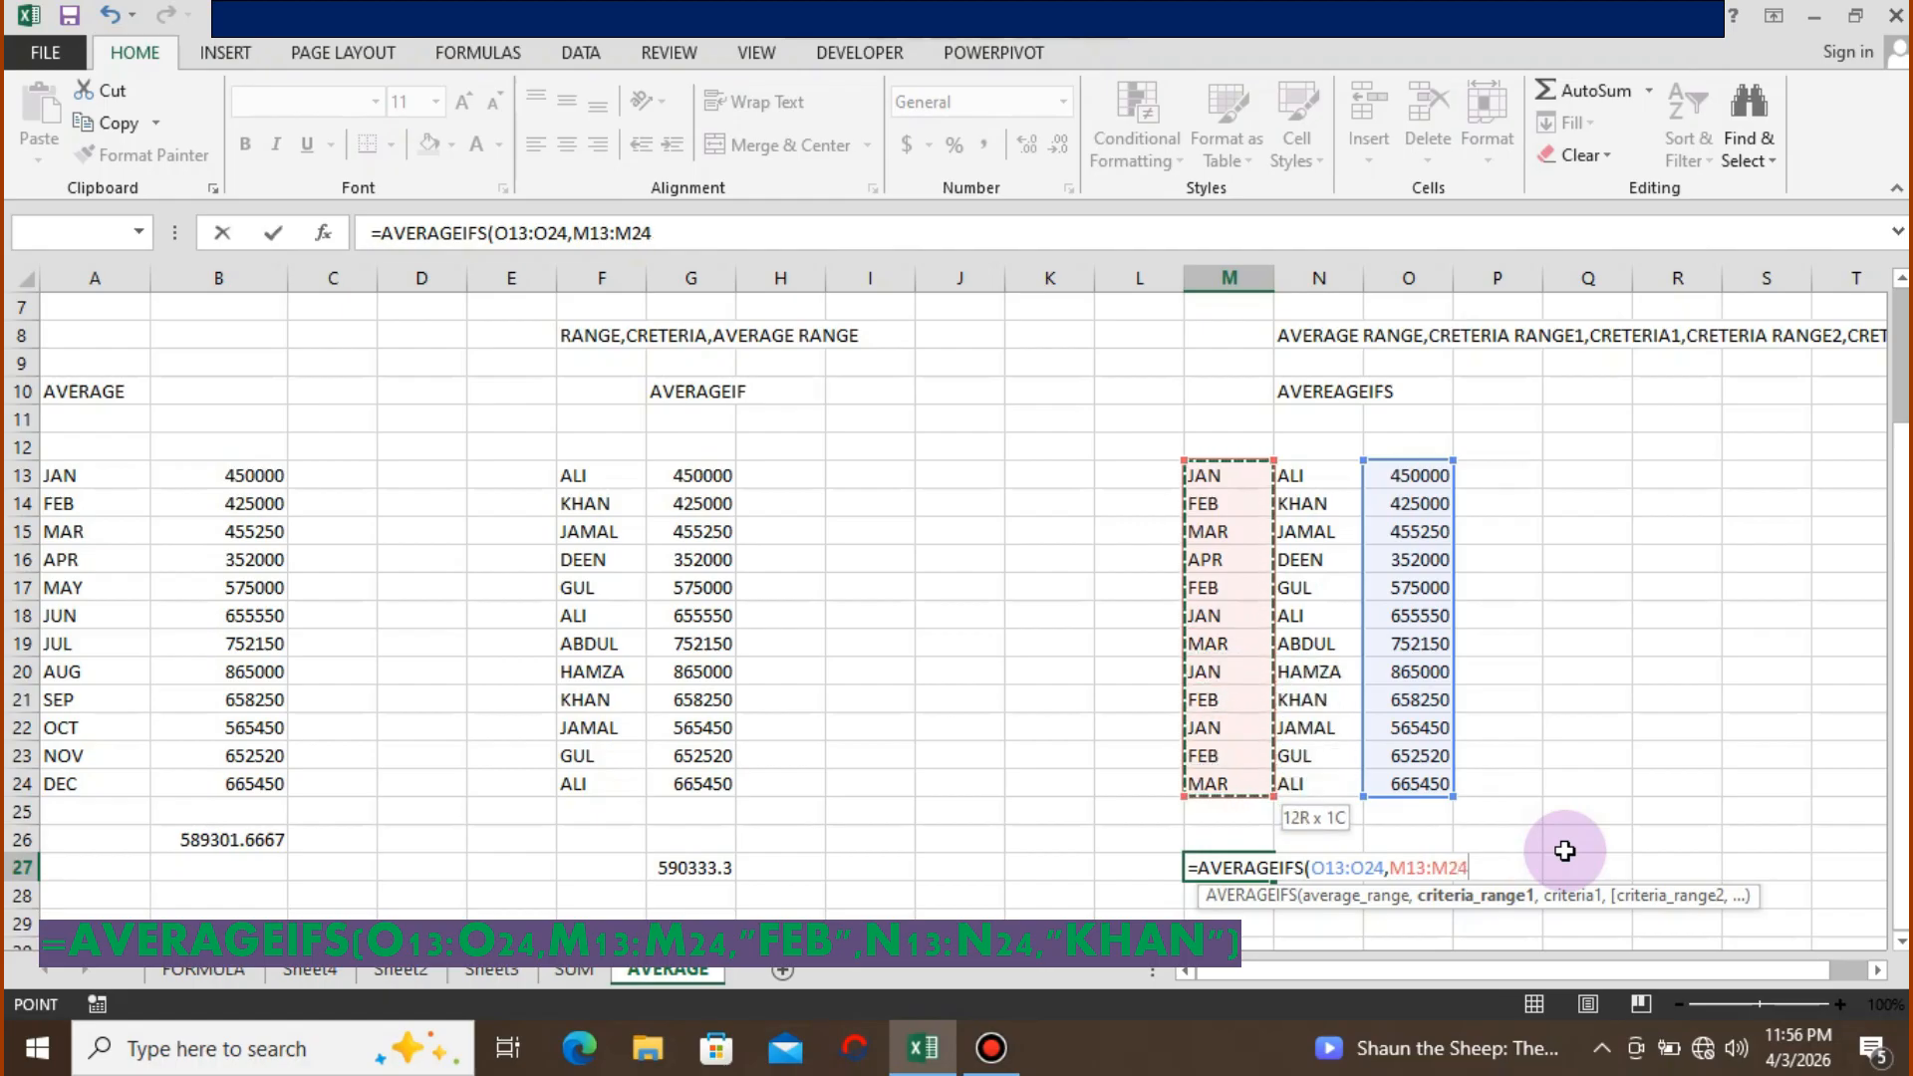
type(",")
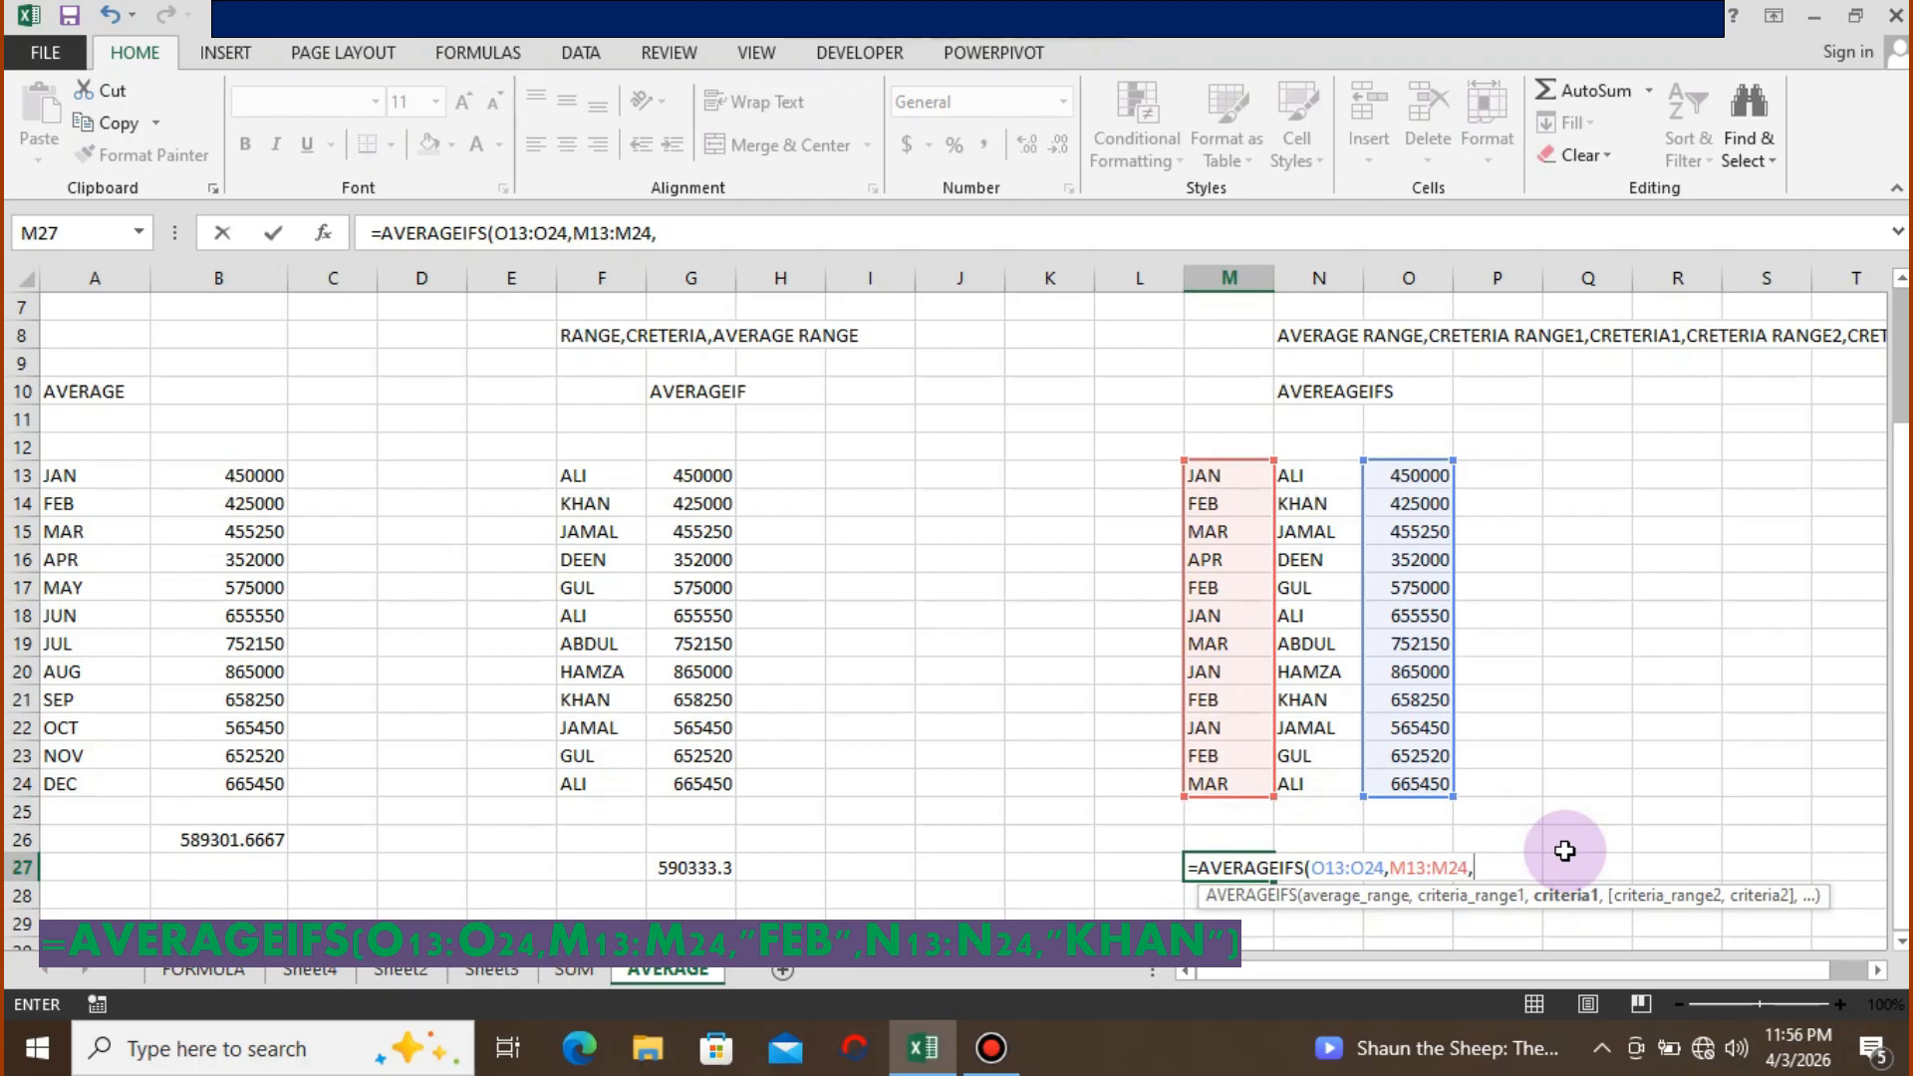
type("\"FEB\"")
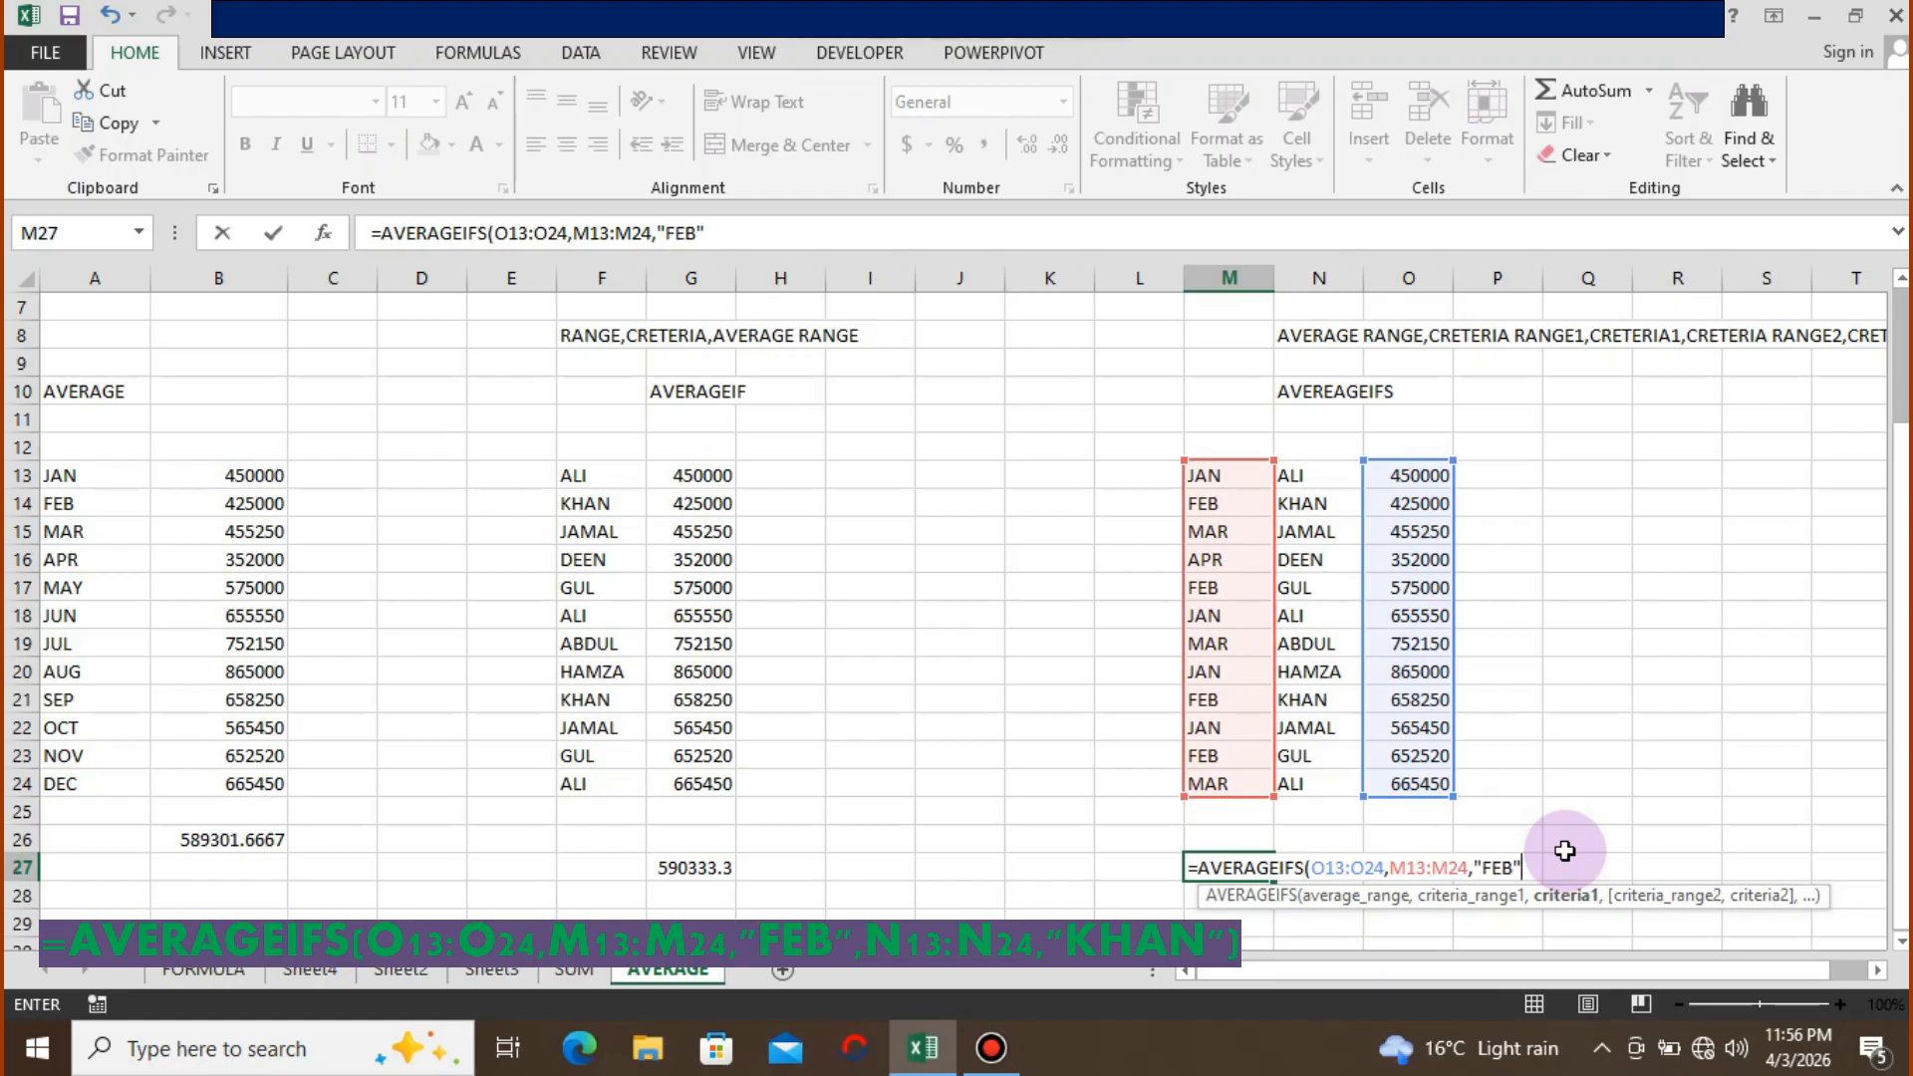
- Complete the AVERAGEIFS formula in M27 with N13:N24 as second criteria range and the name from N14 as quoted text criterion
type(",")
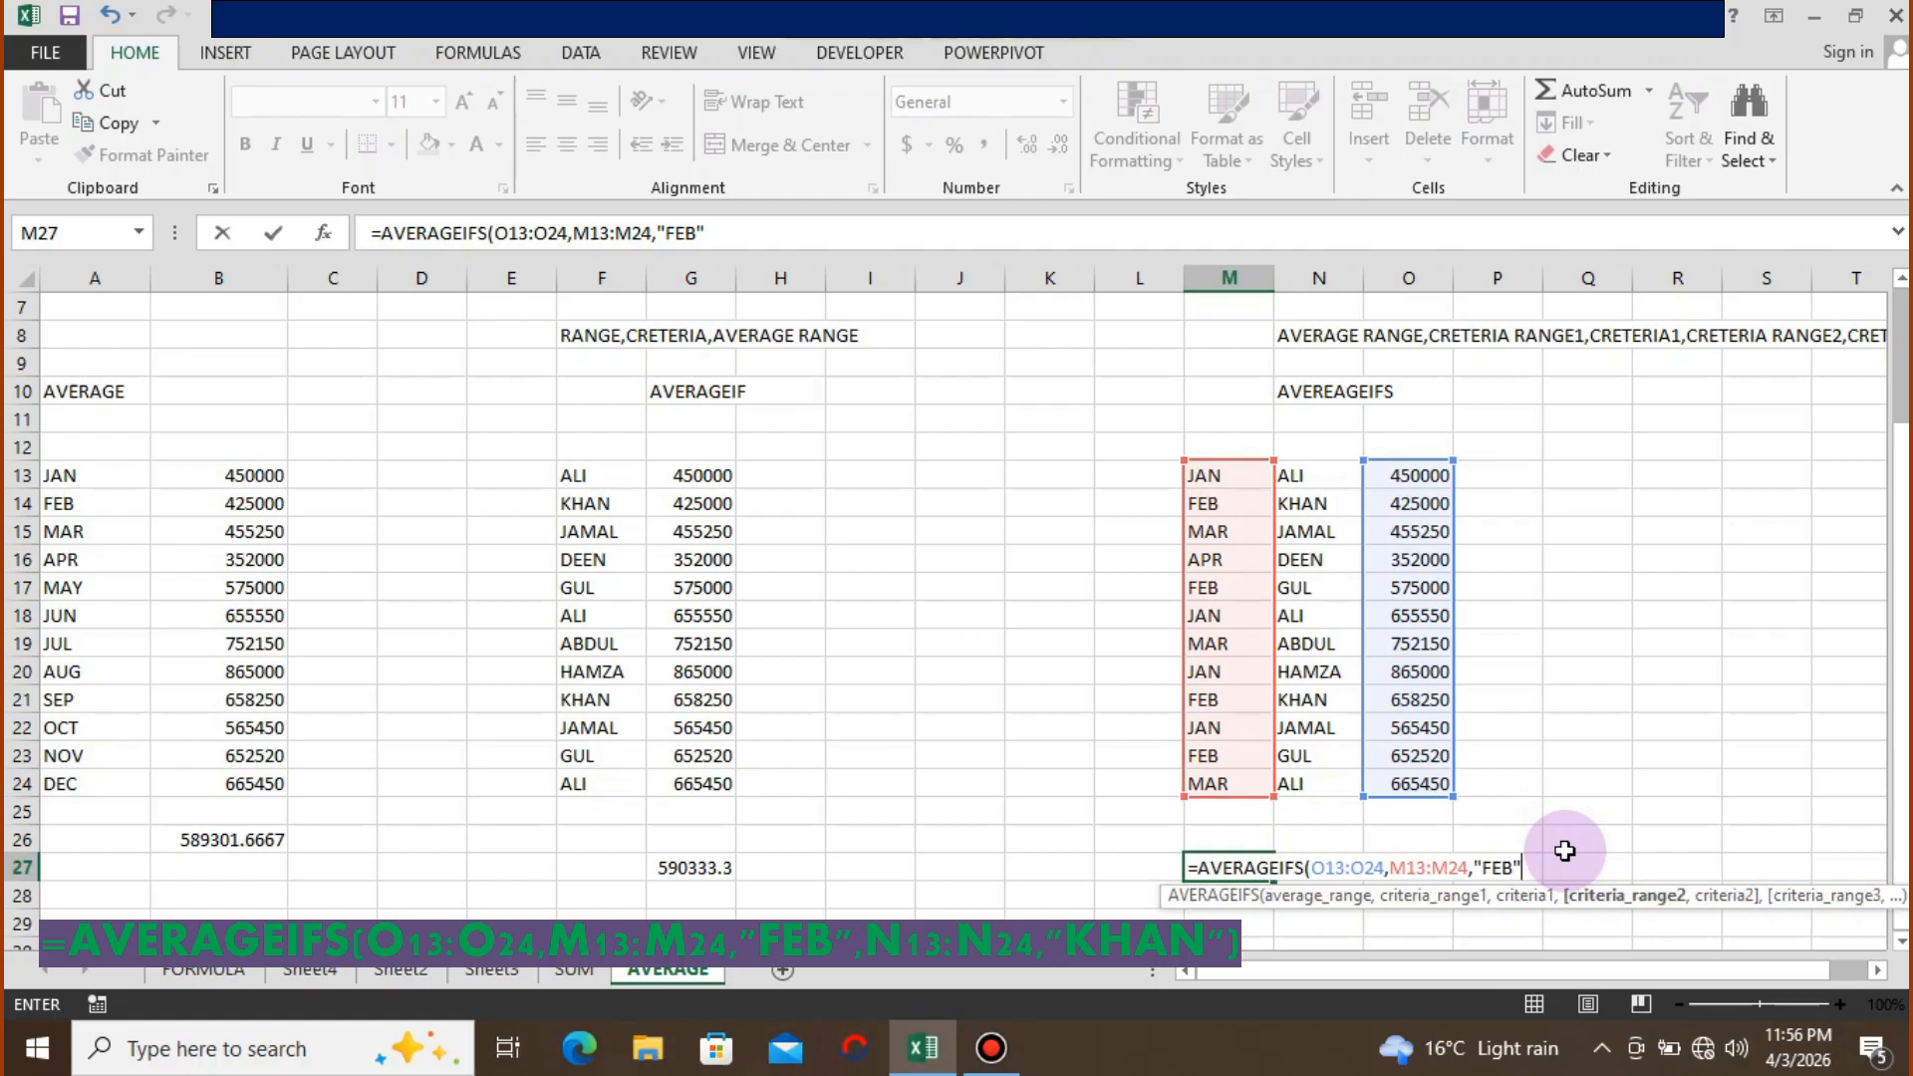
key("Up")
key("Up")
key("Up")
key("Up")
key("Up")
key("Up")
key("Up")
key("Up")
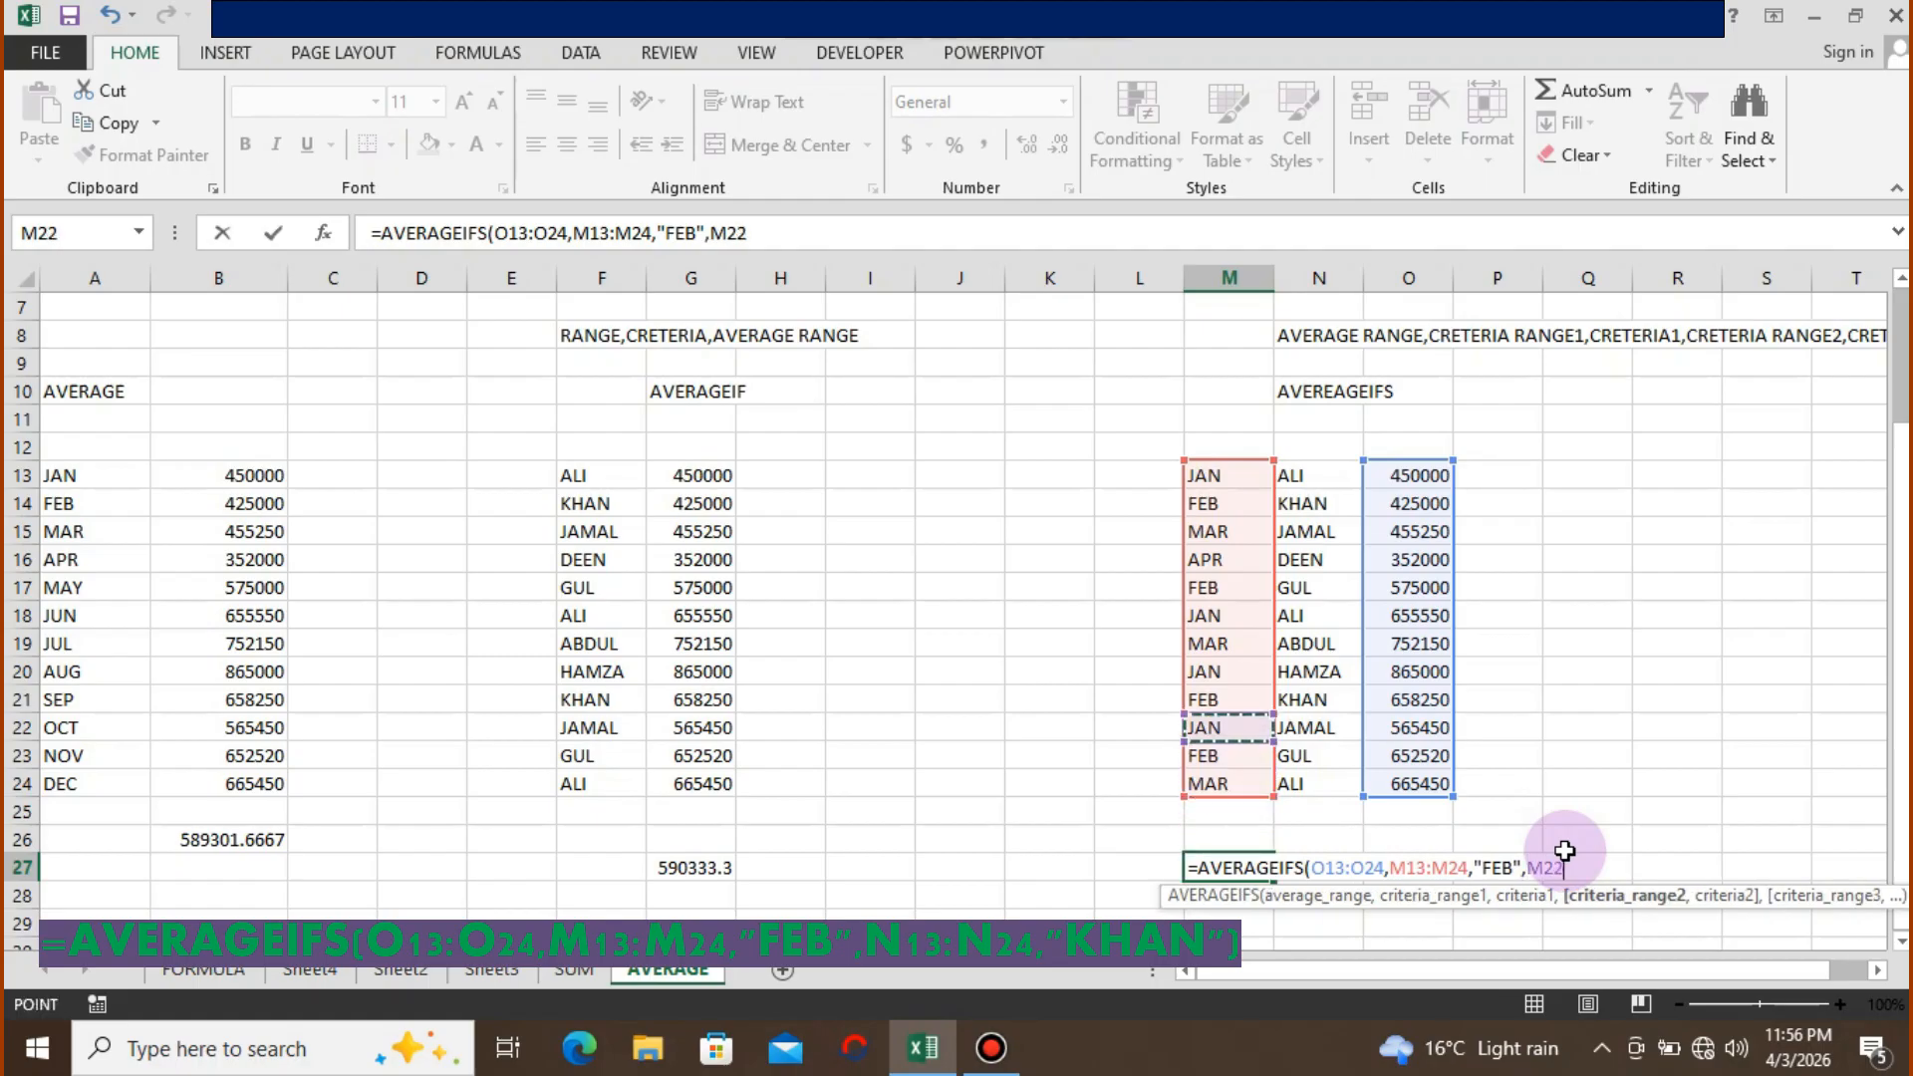
key("Right")
key("Up")
key("Up")
key("Up")
key("Up")
key("Up")
key("Up")
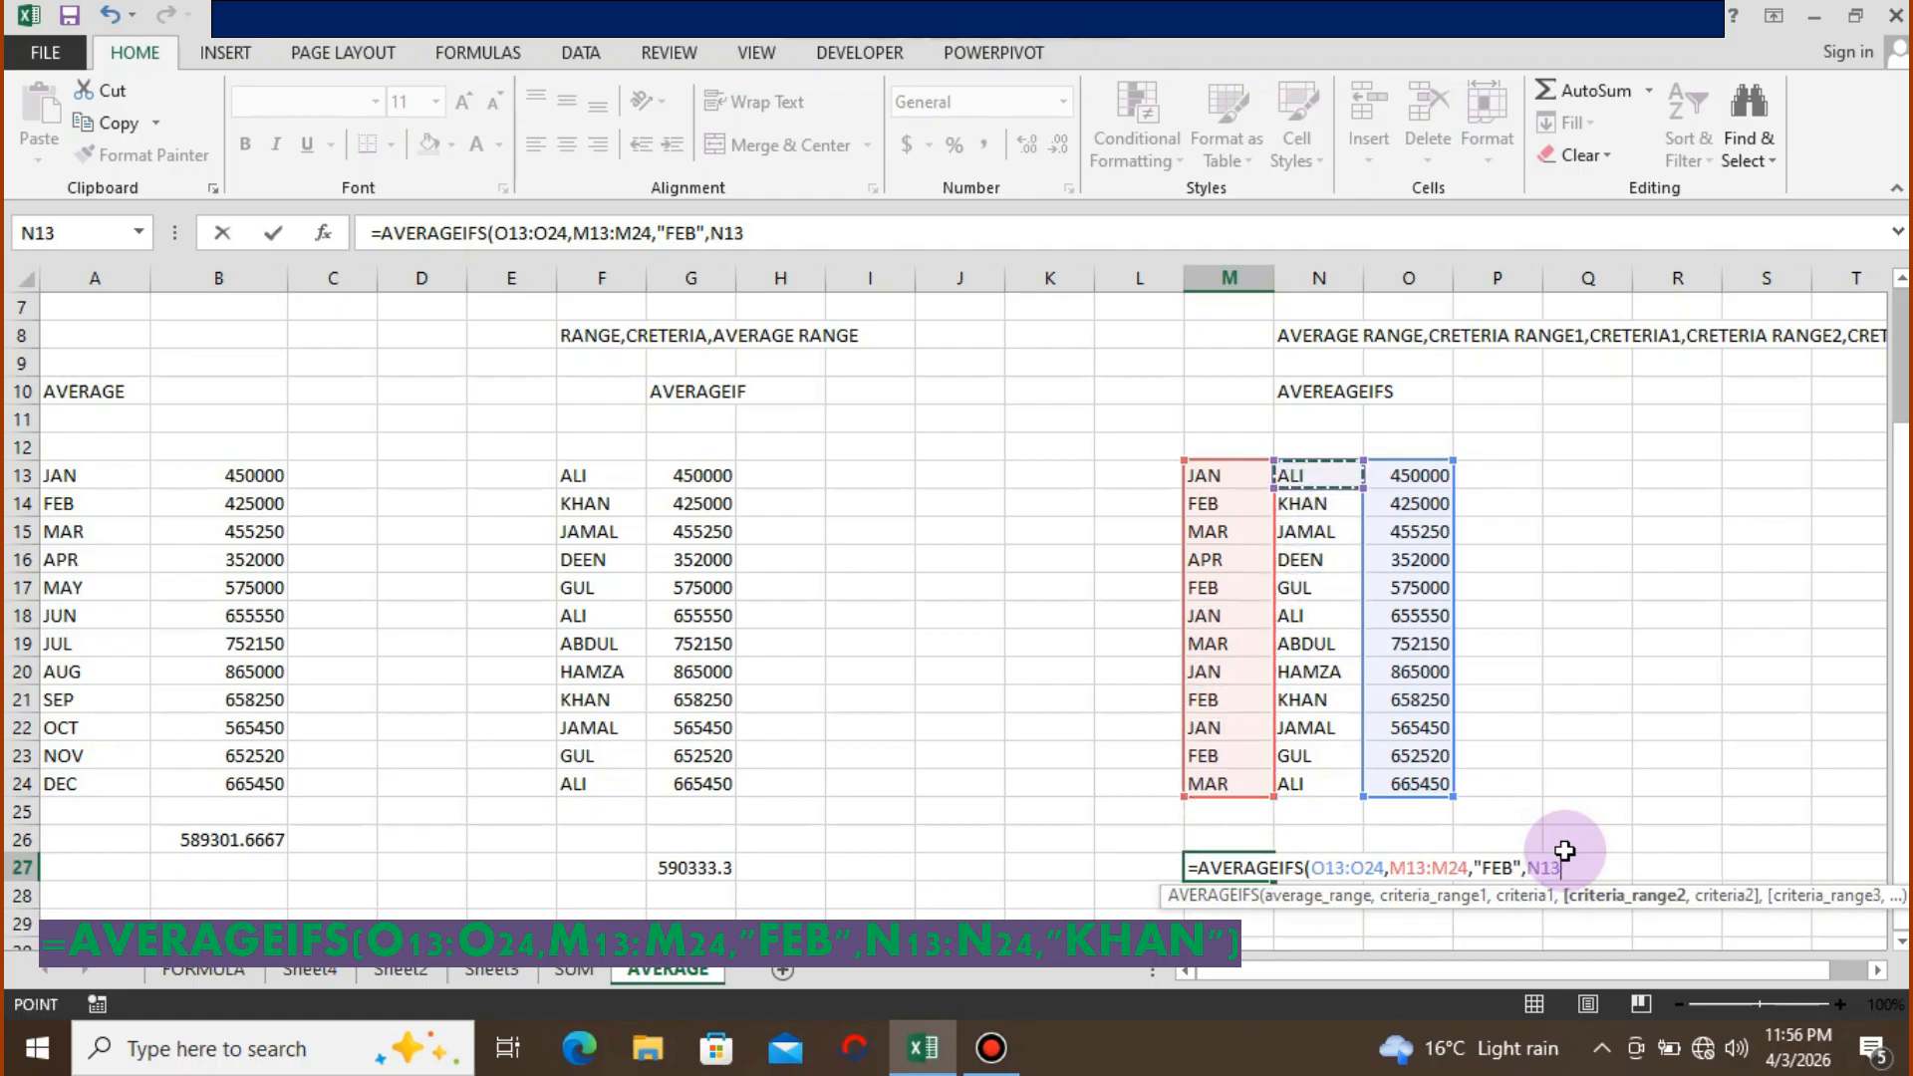
key("shift+Down")
key("shift+Down")
key("shift+Down")
key("shift+Down")
key("shift+Down")
key("shift+Down")
key("shift+Down")
key("shift+Down")
key("shift+Down")
key("shift+Down")
key("shift+Down")
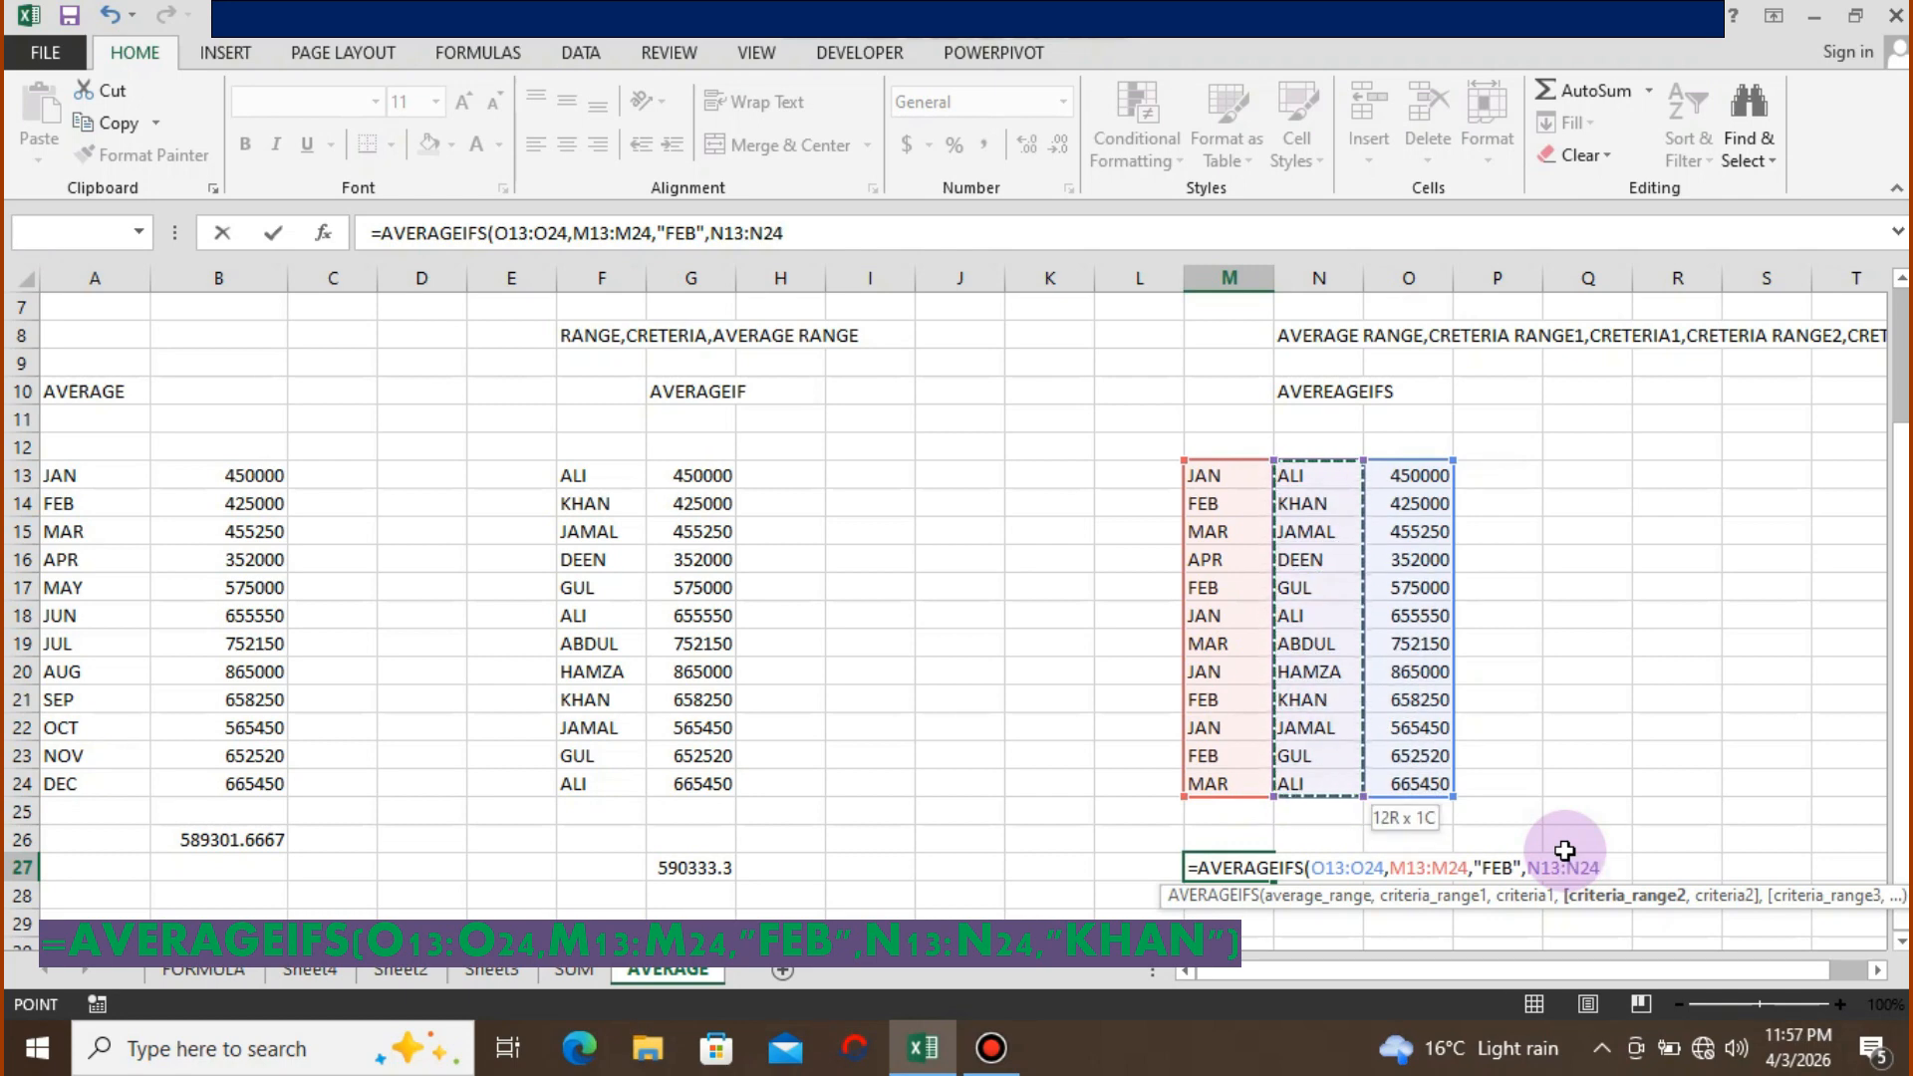
type(",")
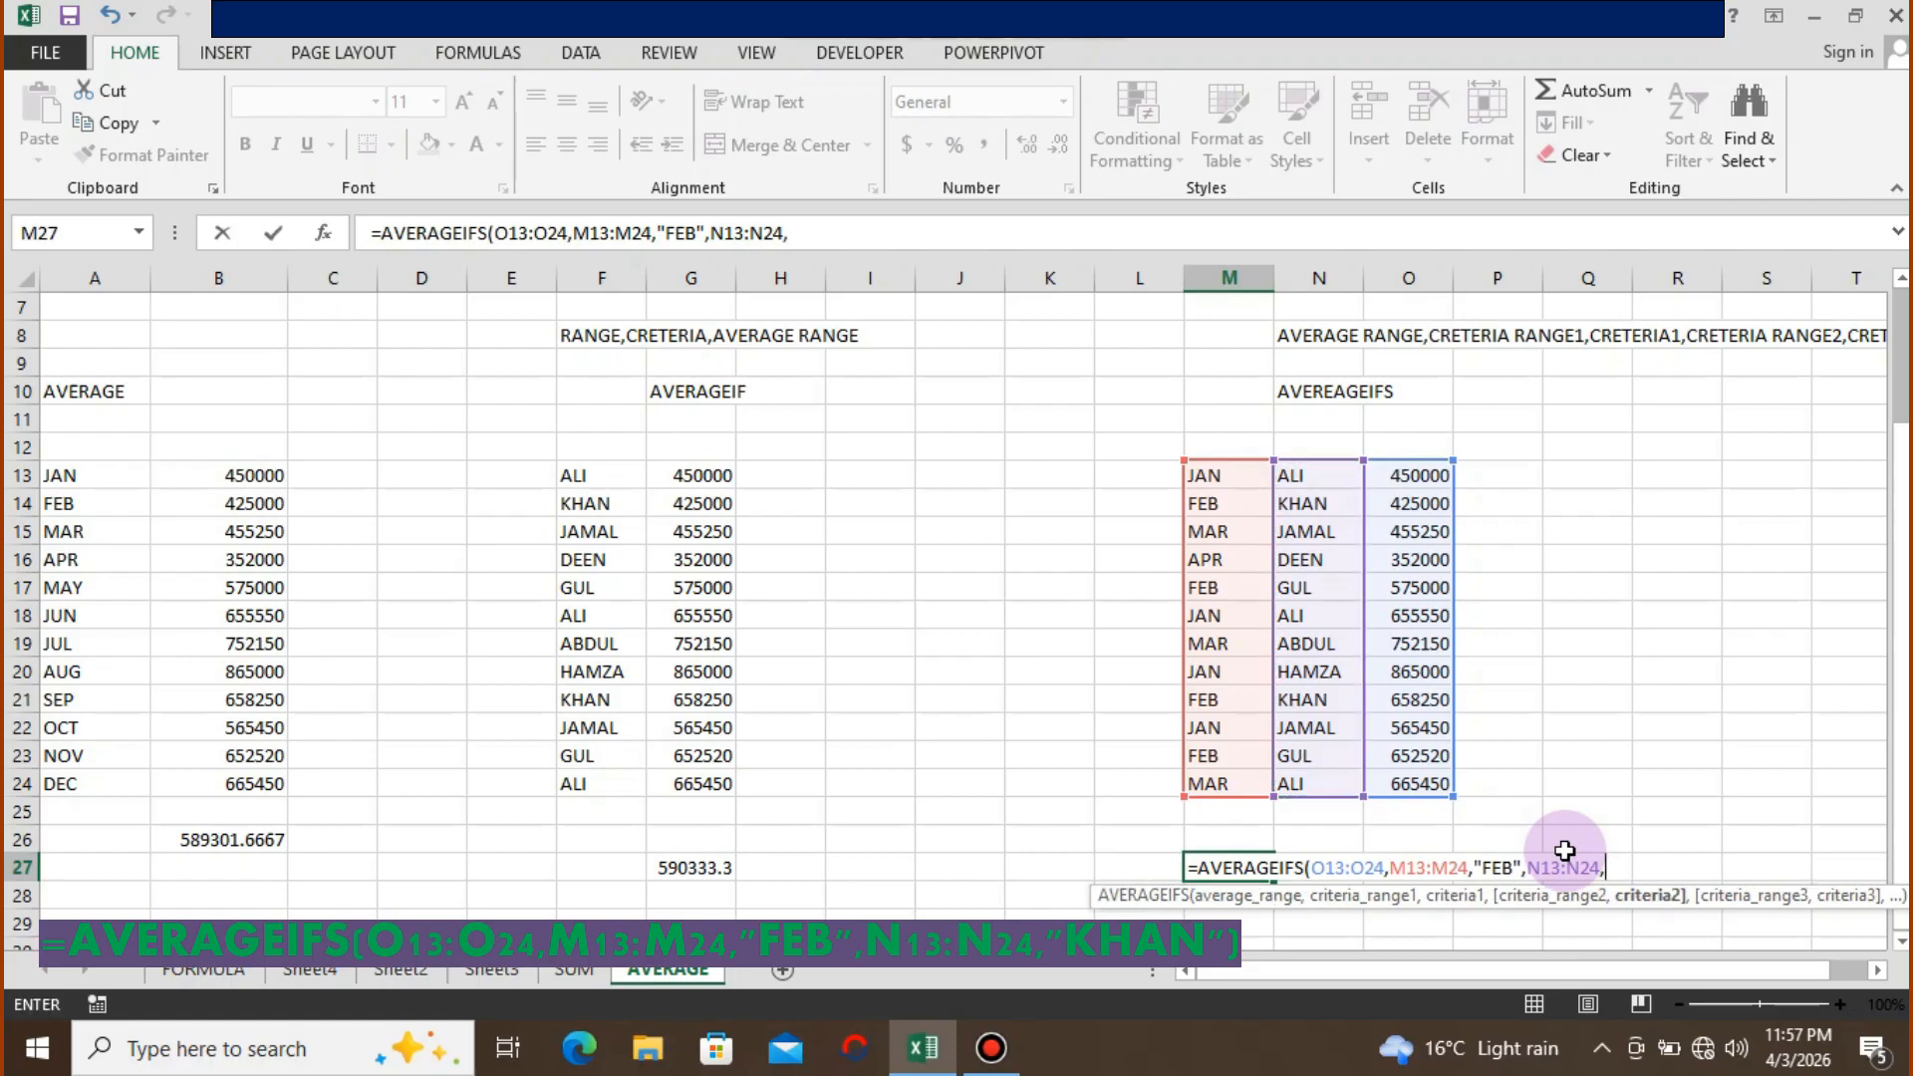
type("\"KHAN\")")
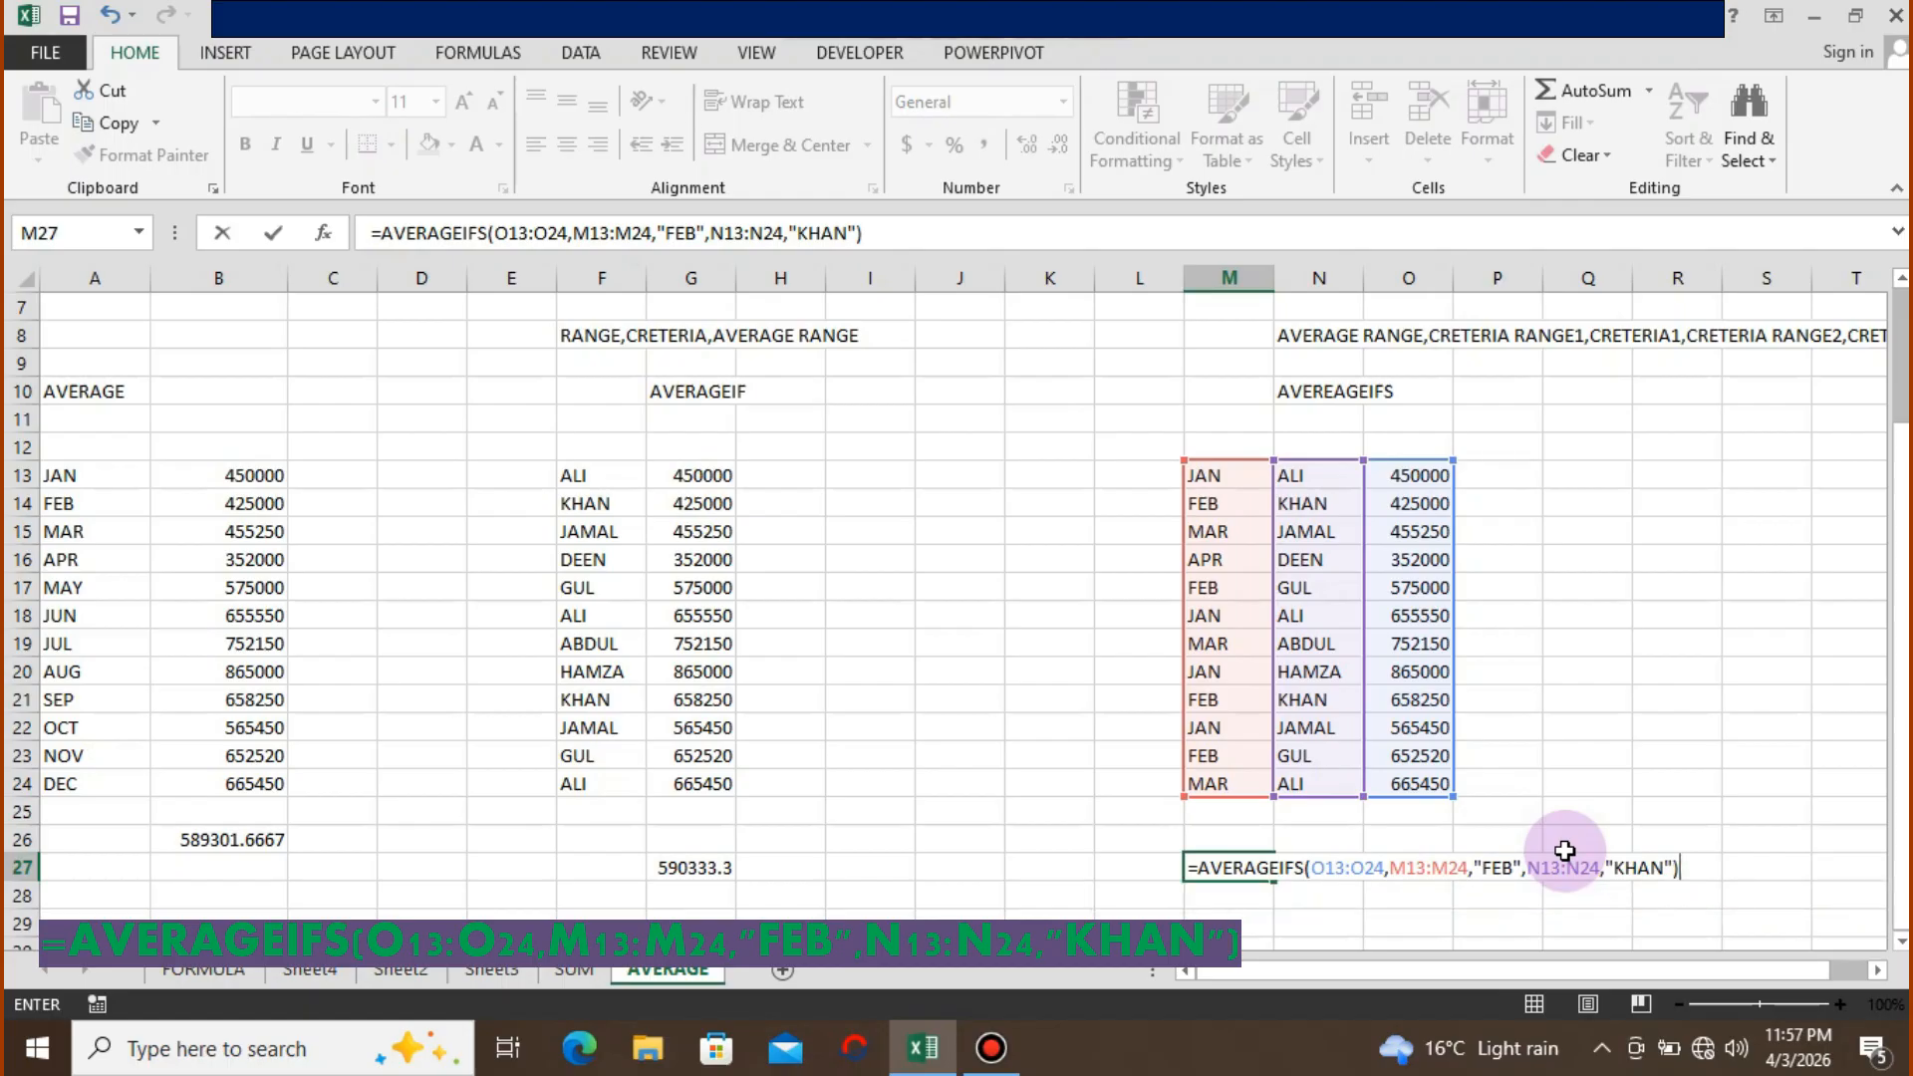
key("Return")
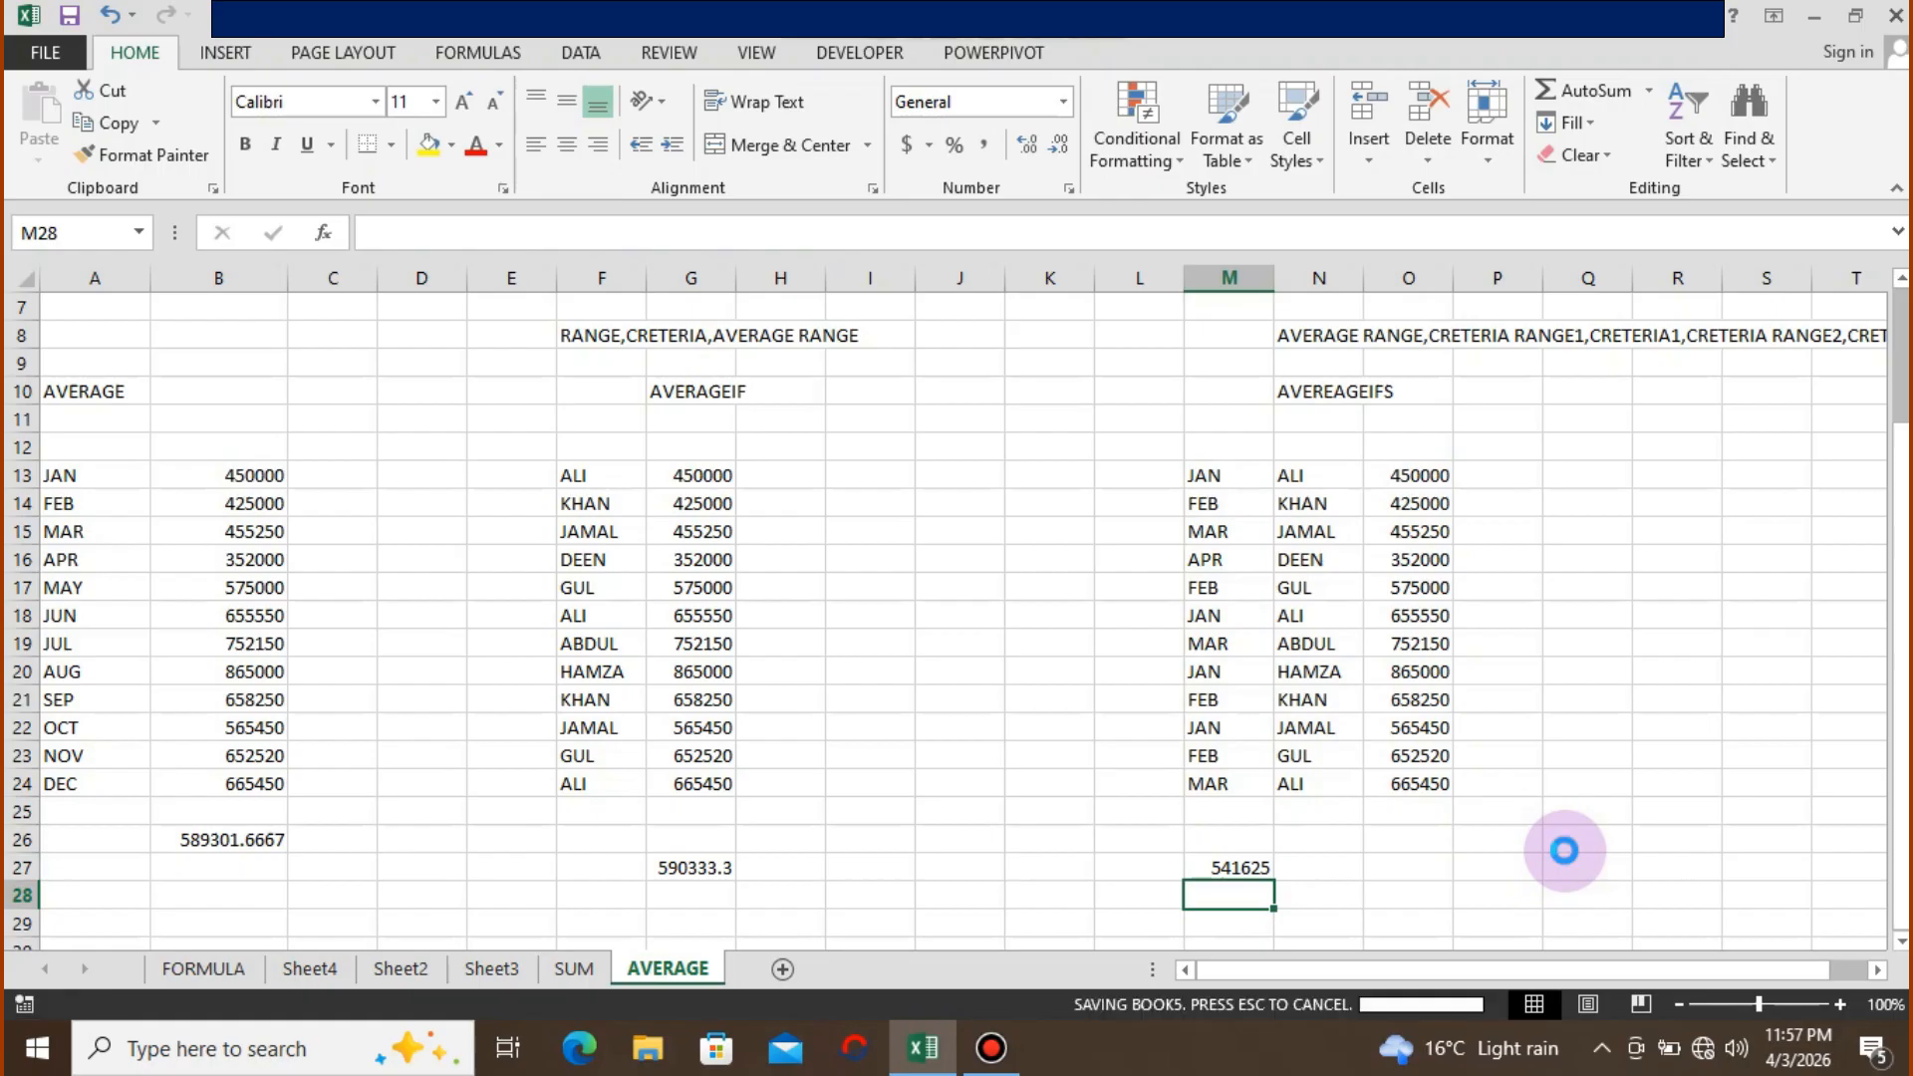
- Copy the first matching FEB record in M14:O14 of the AVEREAGEIFS table to the cells starting at Q14
key("Up")
key("Up")
key("Up")
key("Up")
key("Up")
key("Up")
key("Up")
key("Up")
key("Up")
key("Up")
key("Up")
key("Up")
key("Up")
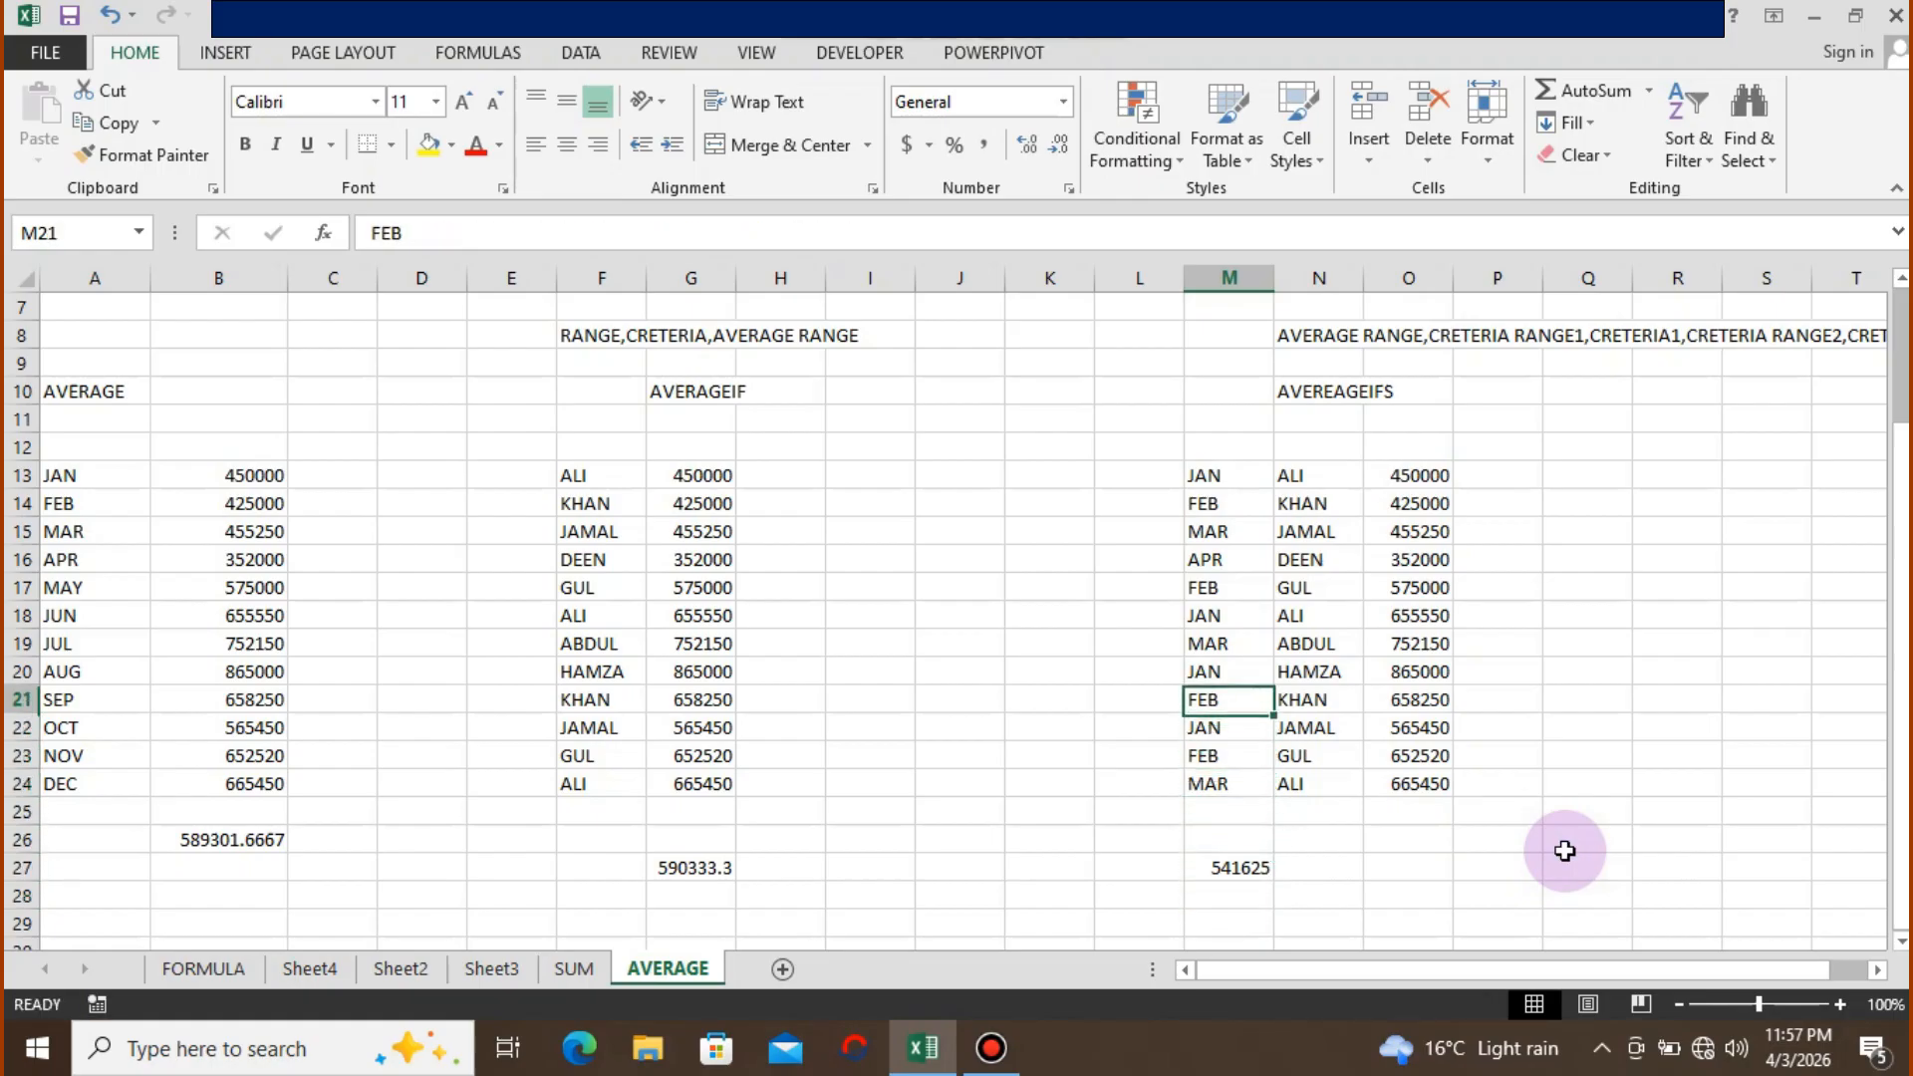
key("Down")
key("Up")
key("Up")
key("Up")
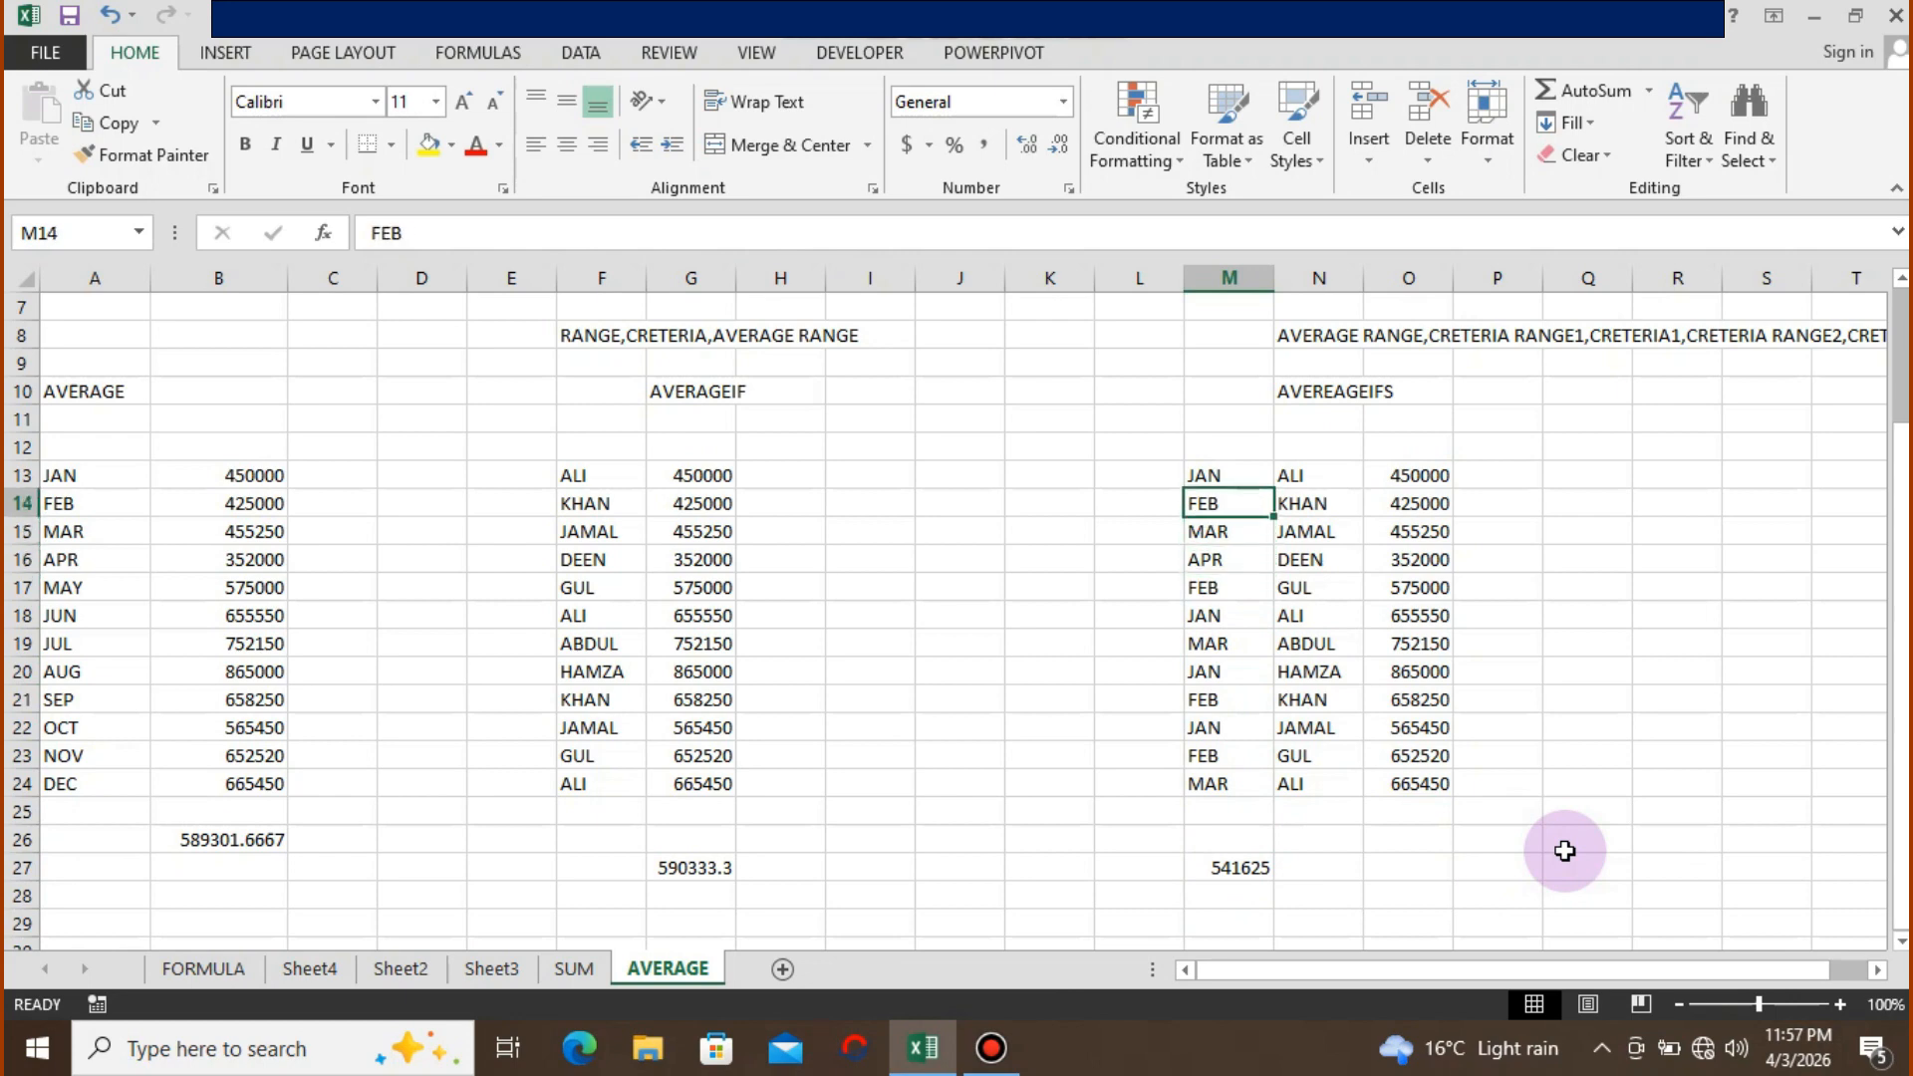
key("Down")
key("Up")
key("Down")
key("shift+Right")
key("shift+Right")
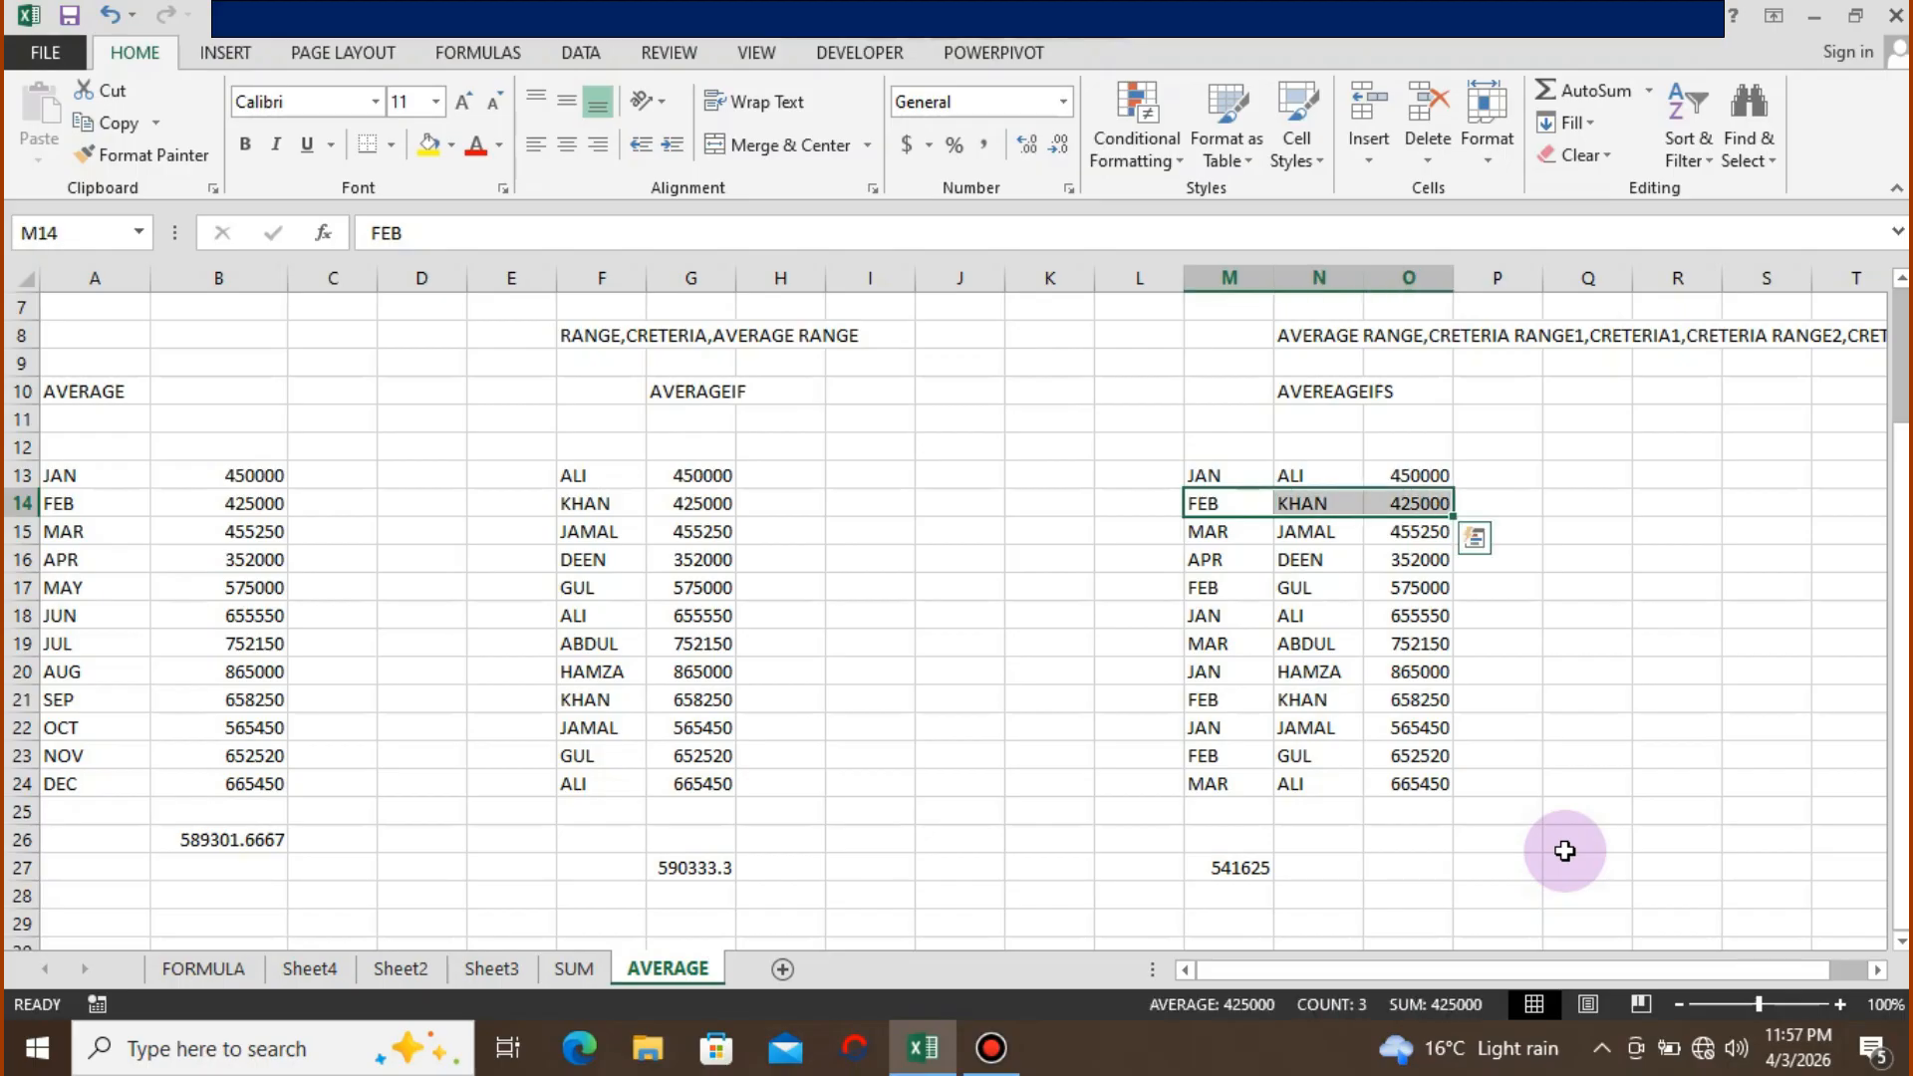
key("ctrl+c")
key("Right")
key("Right")
key("Right")
key("Right")
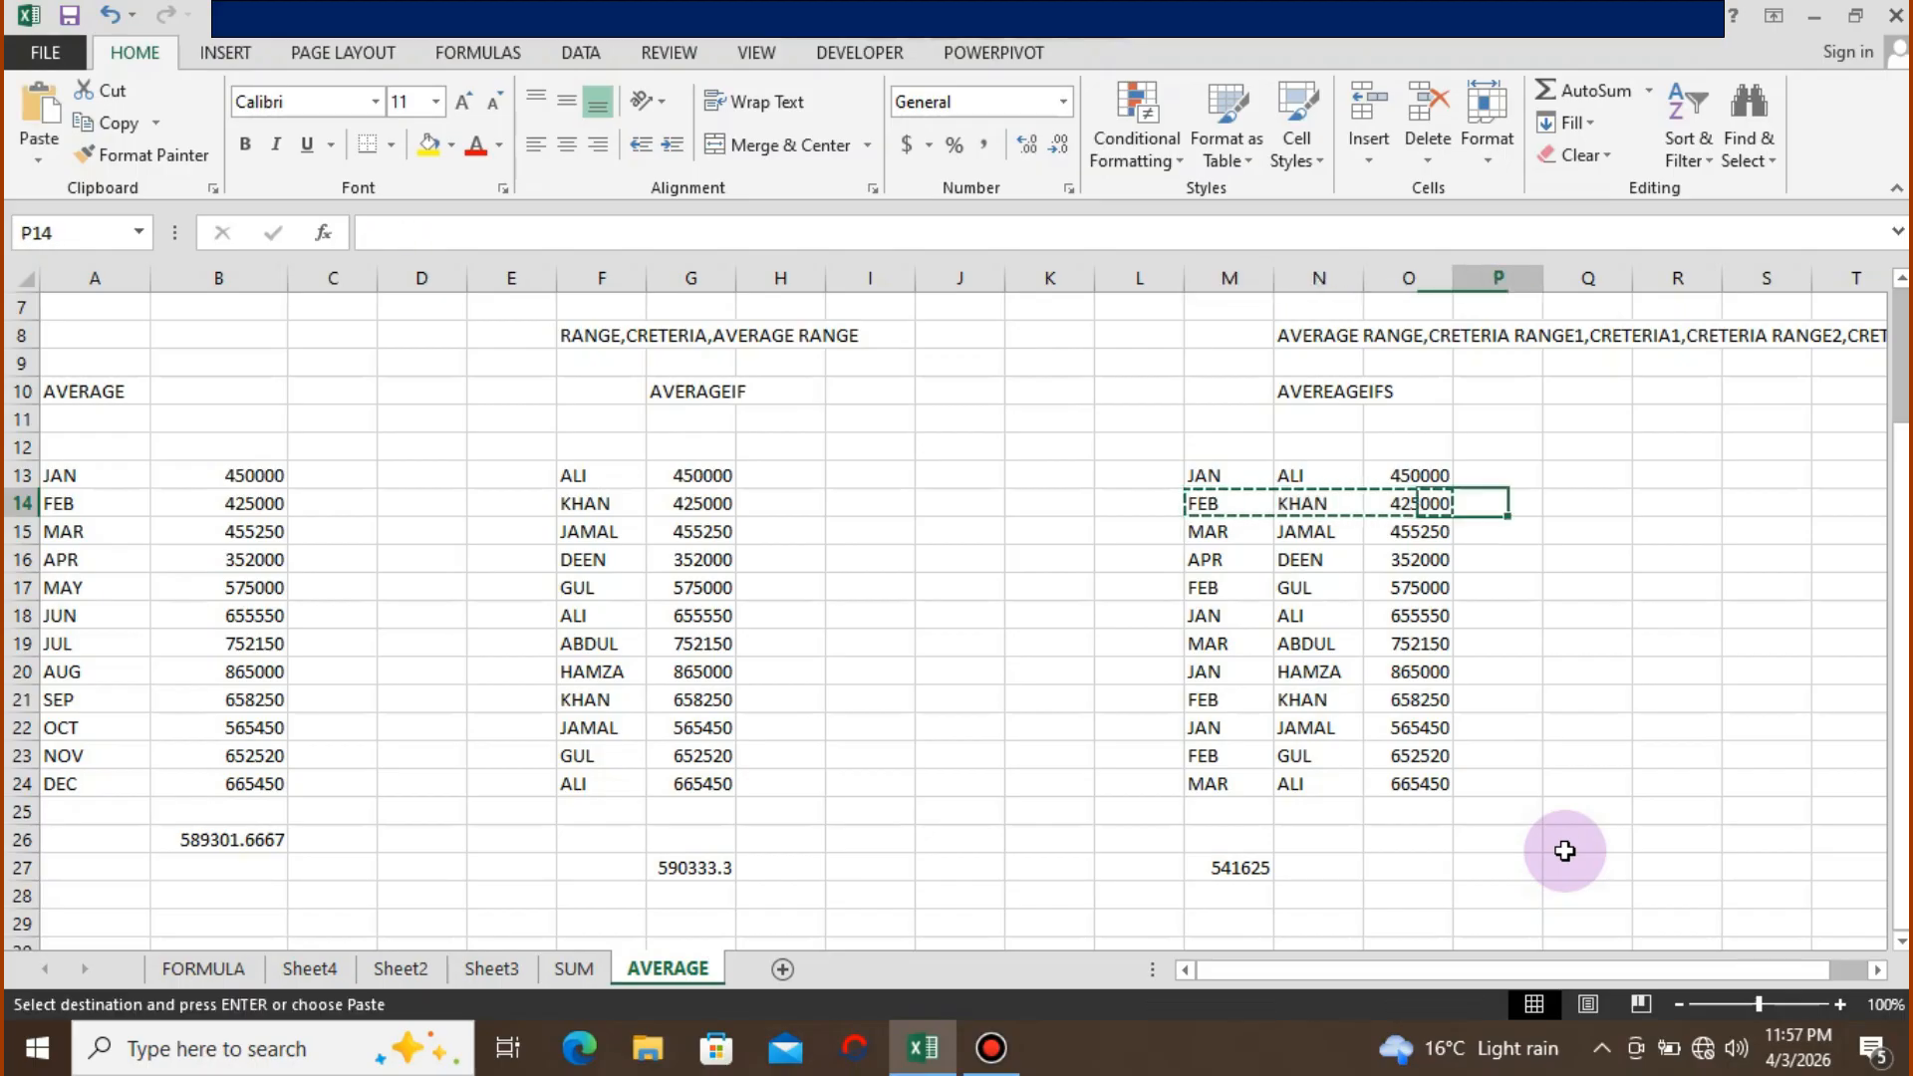
key("Return")
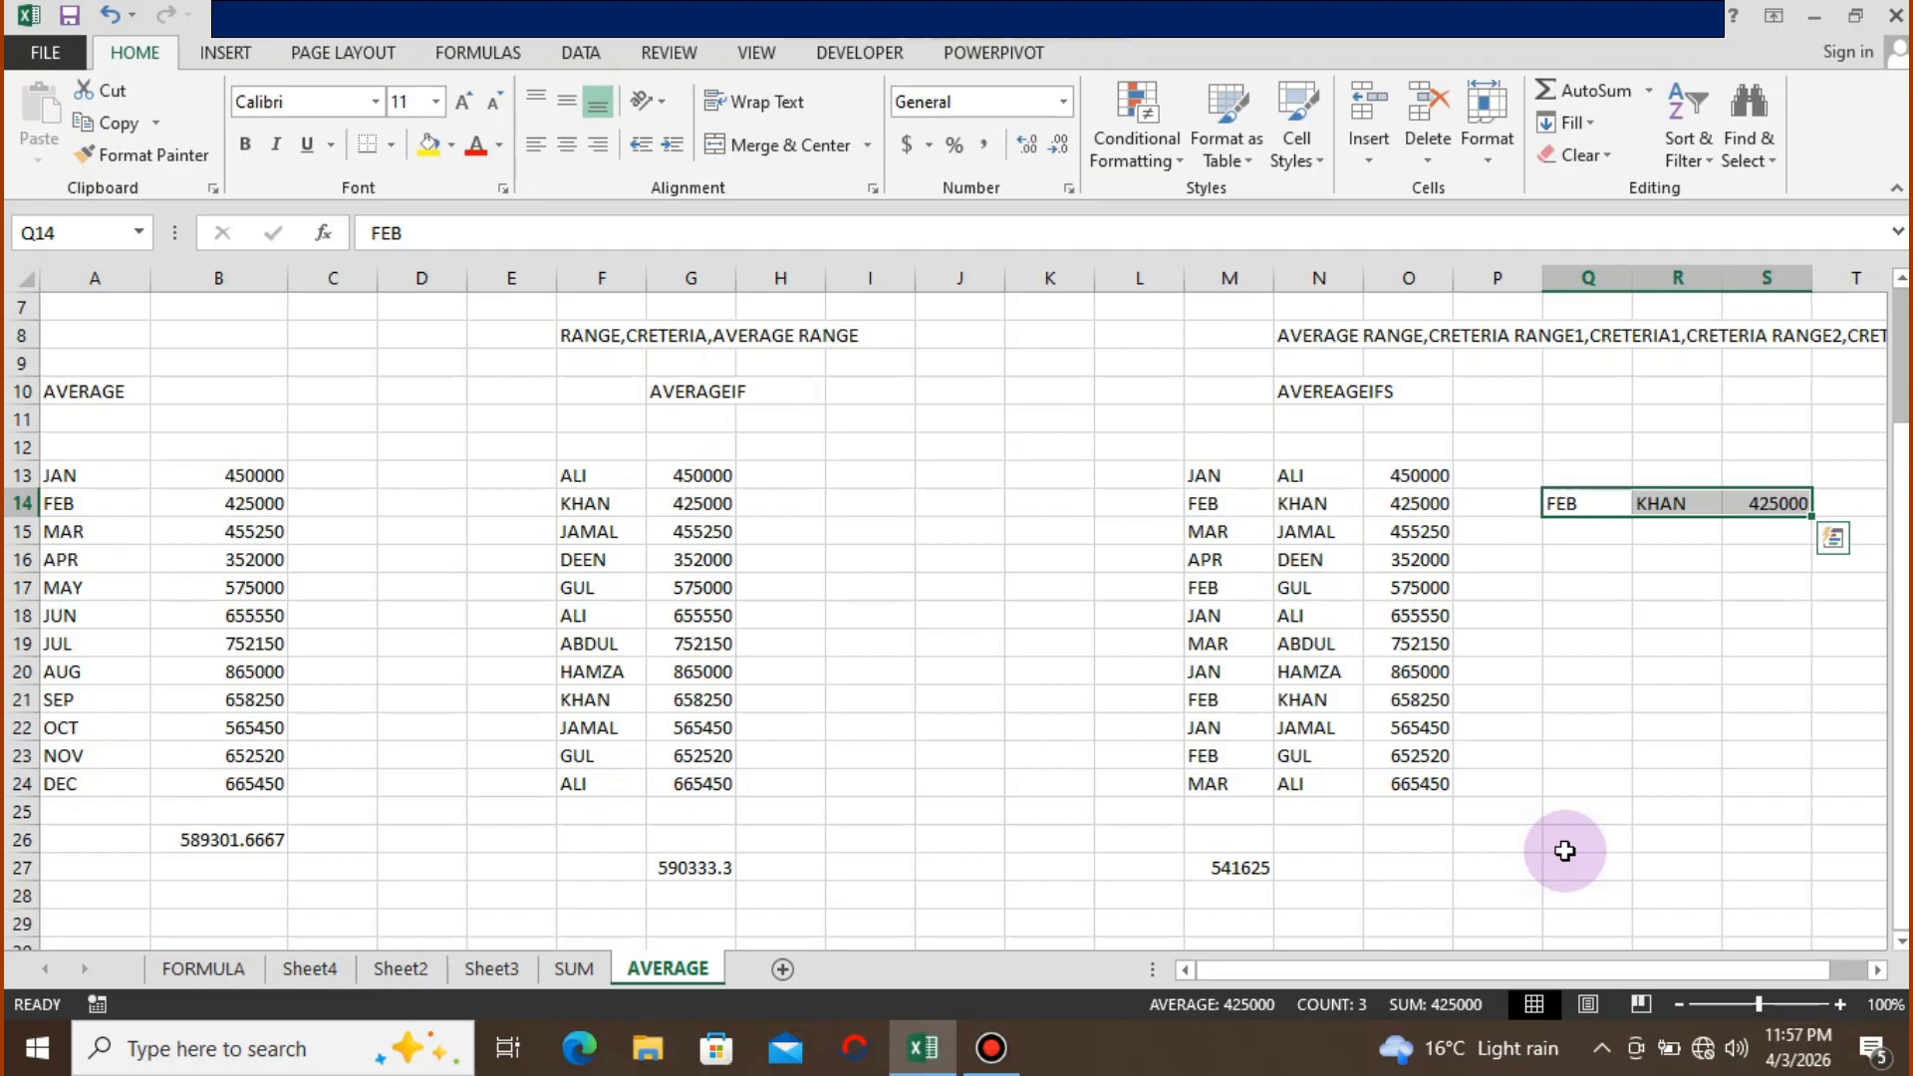
- Copy the second matching FEB record in M21:O21 to the cells starting at Q15, directly below the first copied record
key("Left")
key("Left")
key("Left")
key("Left")
key("Down")
key("Down")
key("Down")
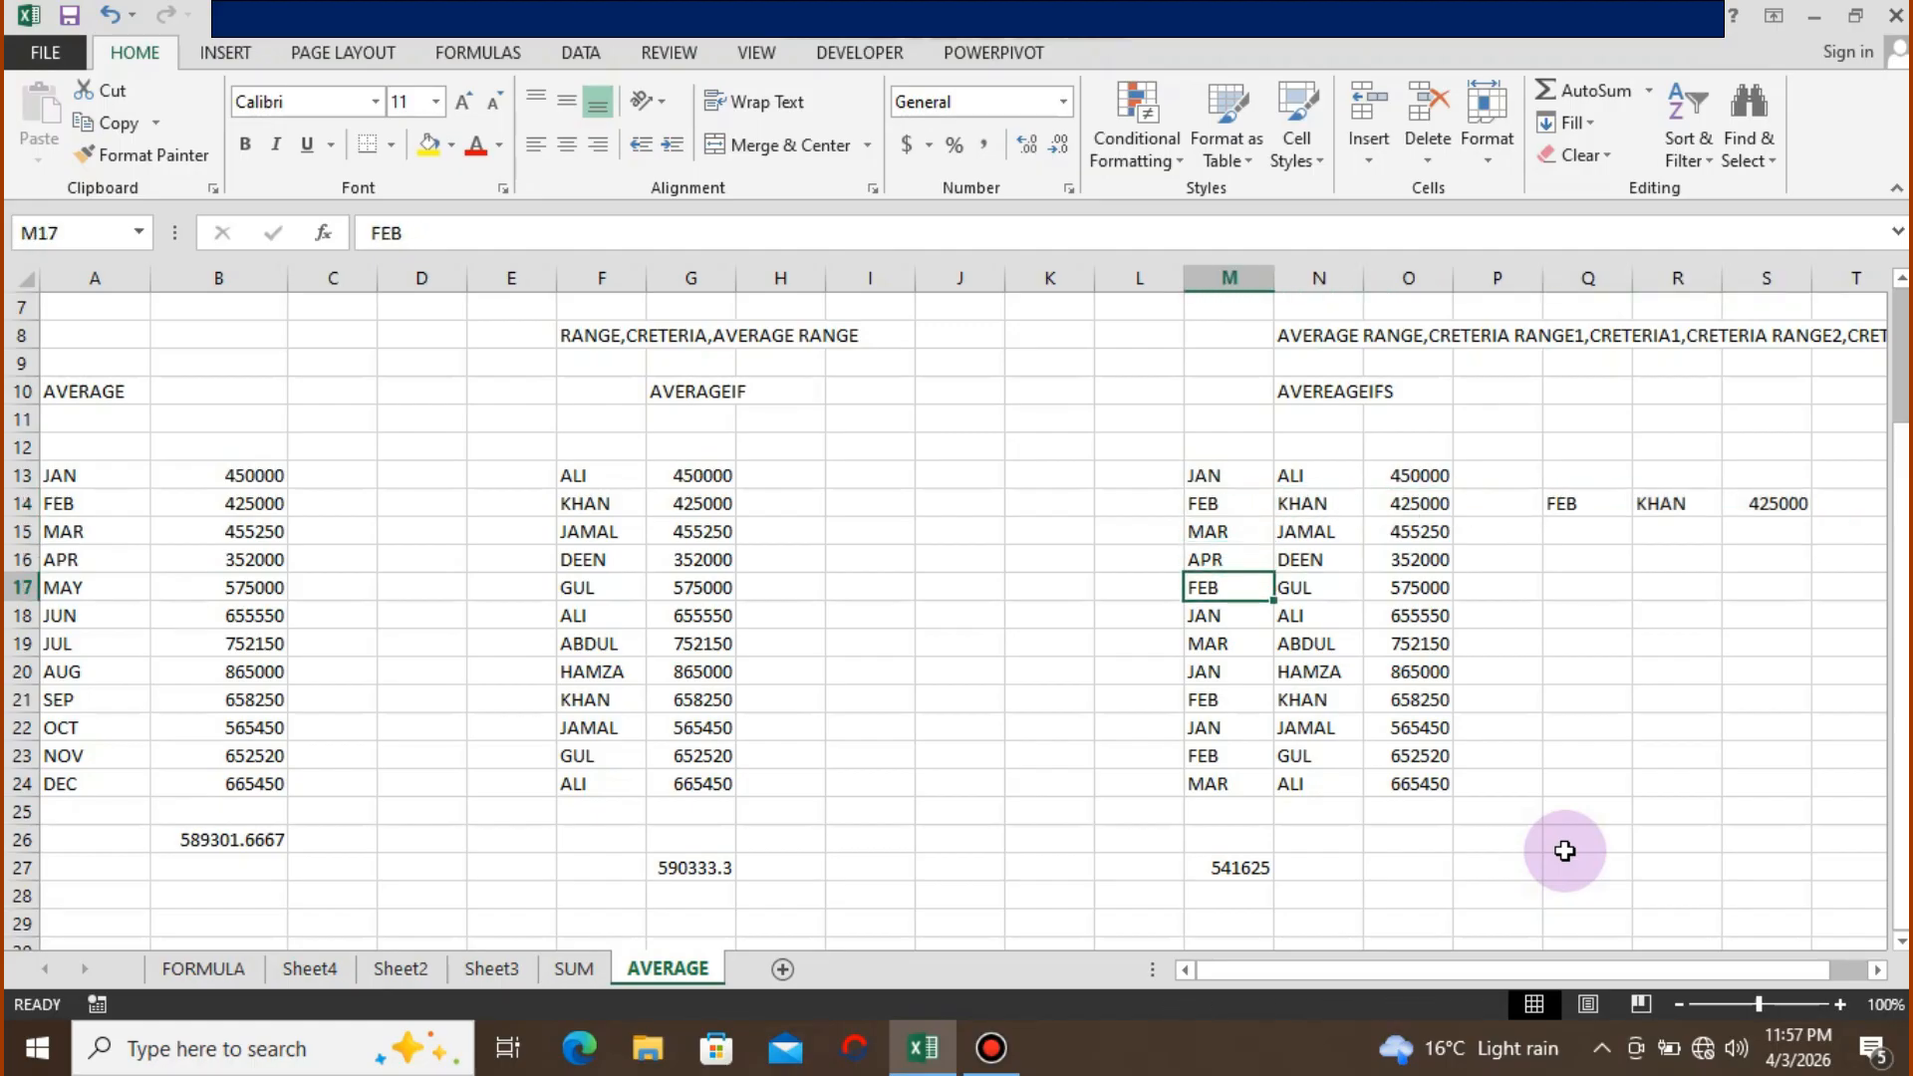
key("Down")
key("Down")
key("Down")
key("Down")
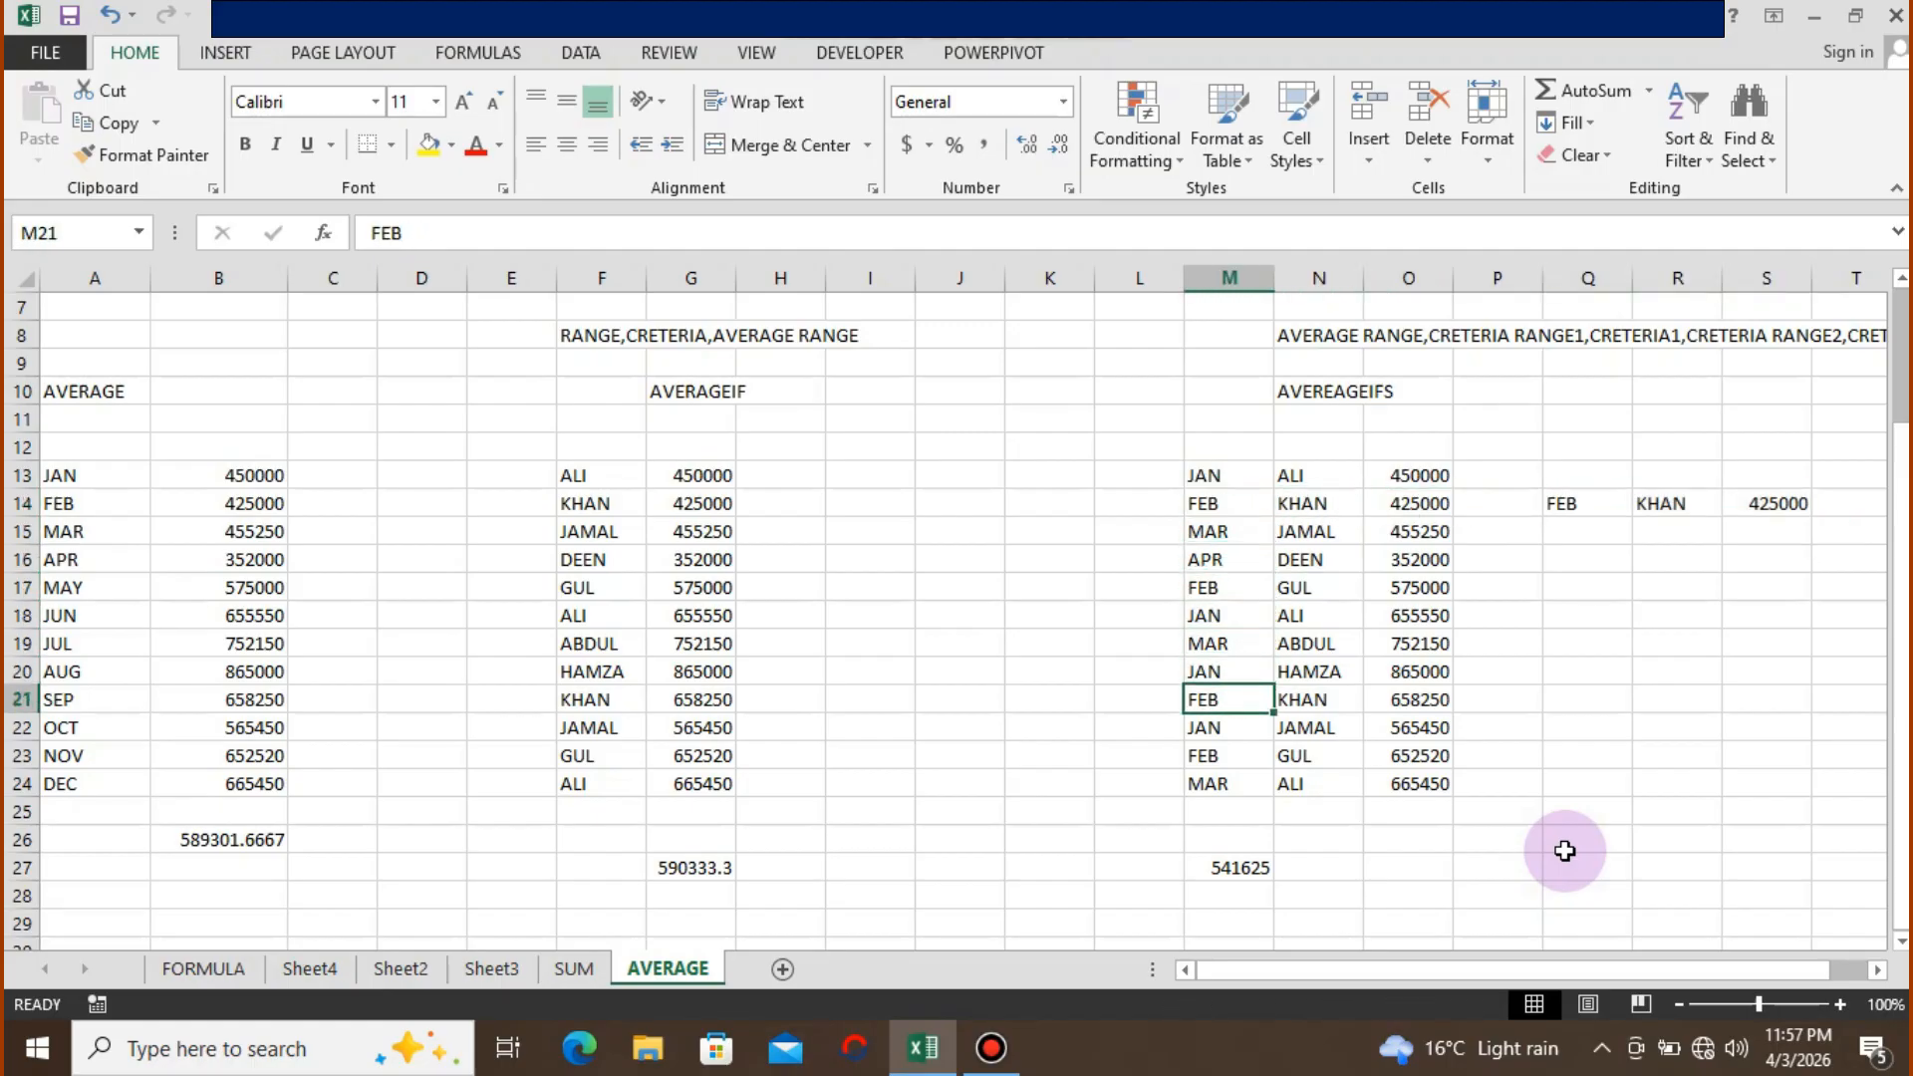
key("shift+Right")
key("shift+Right")
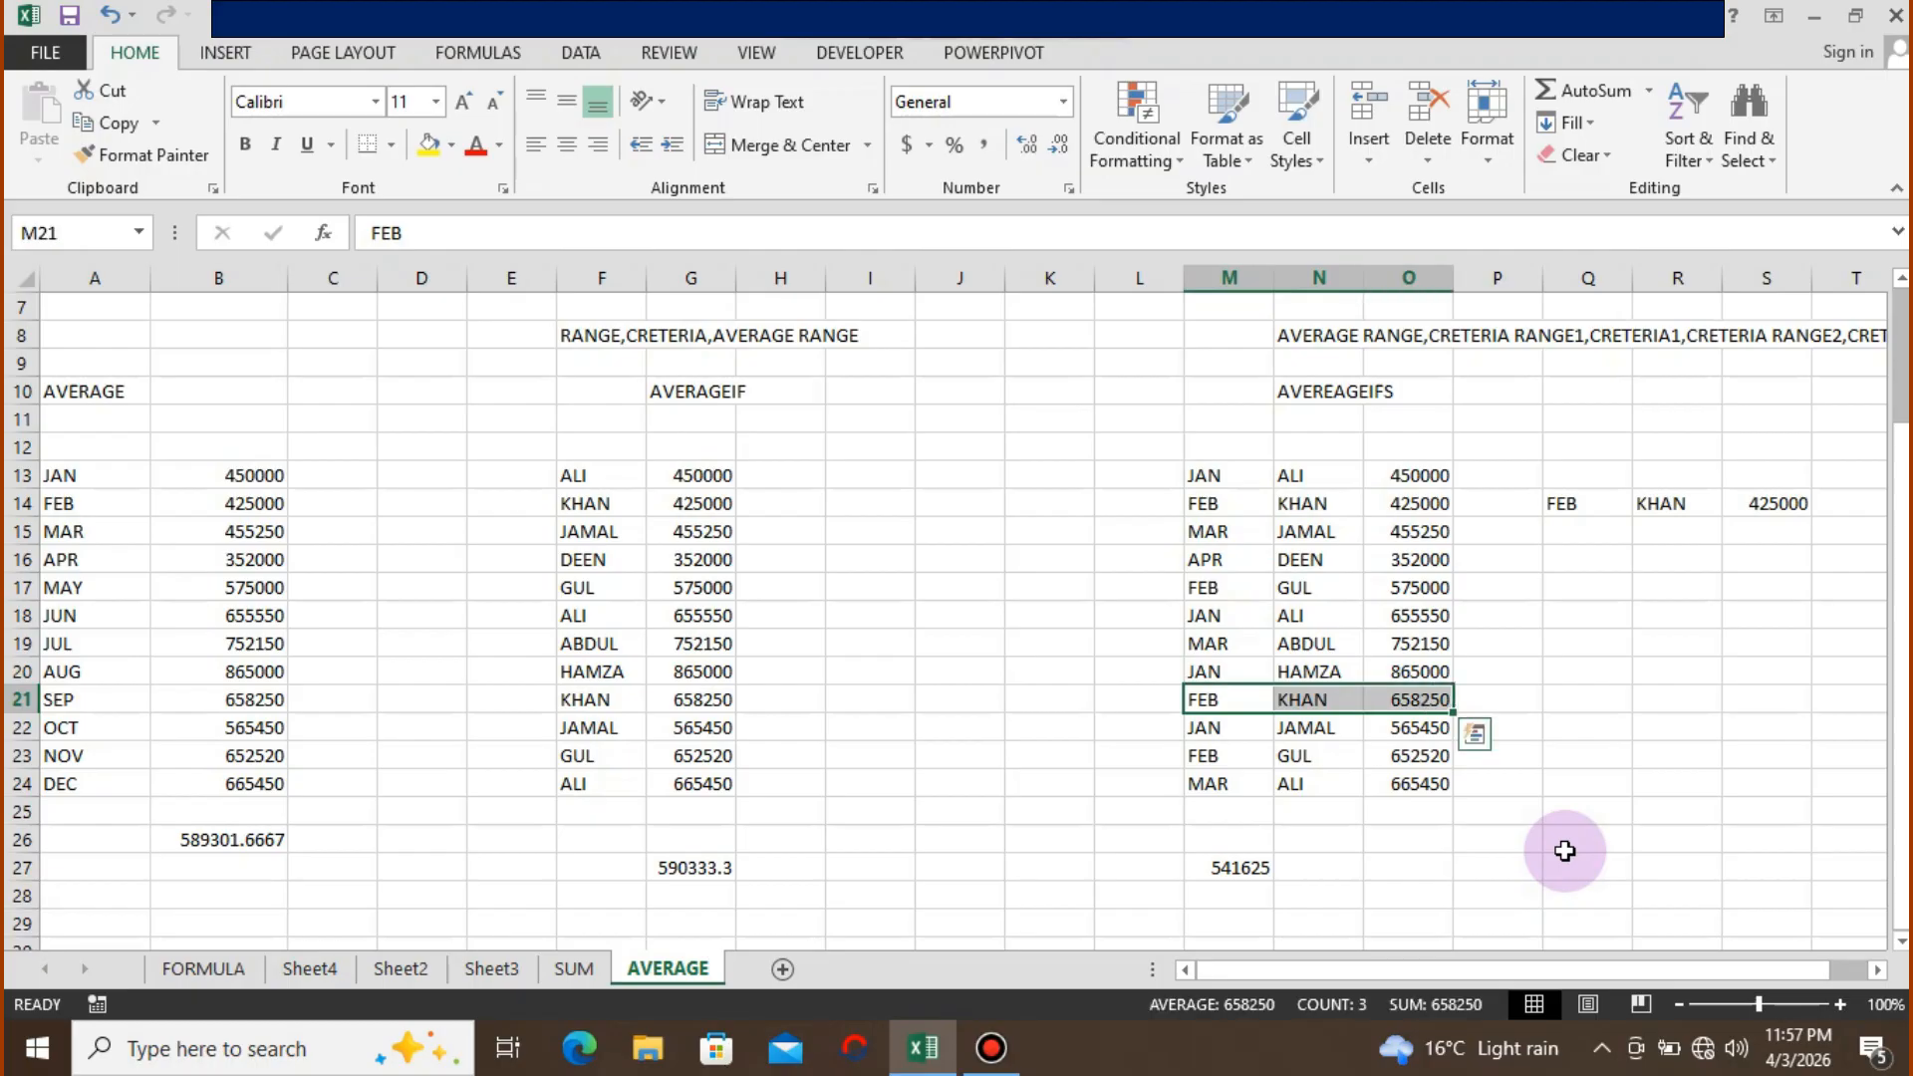
key("ctrl+c")
key("Up")
key("Up")
key("Up")
key("Up")
key("Up")
key("Up")
key("Right")
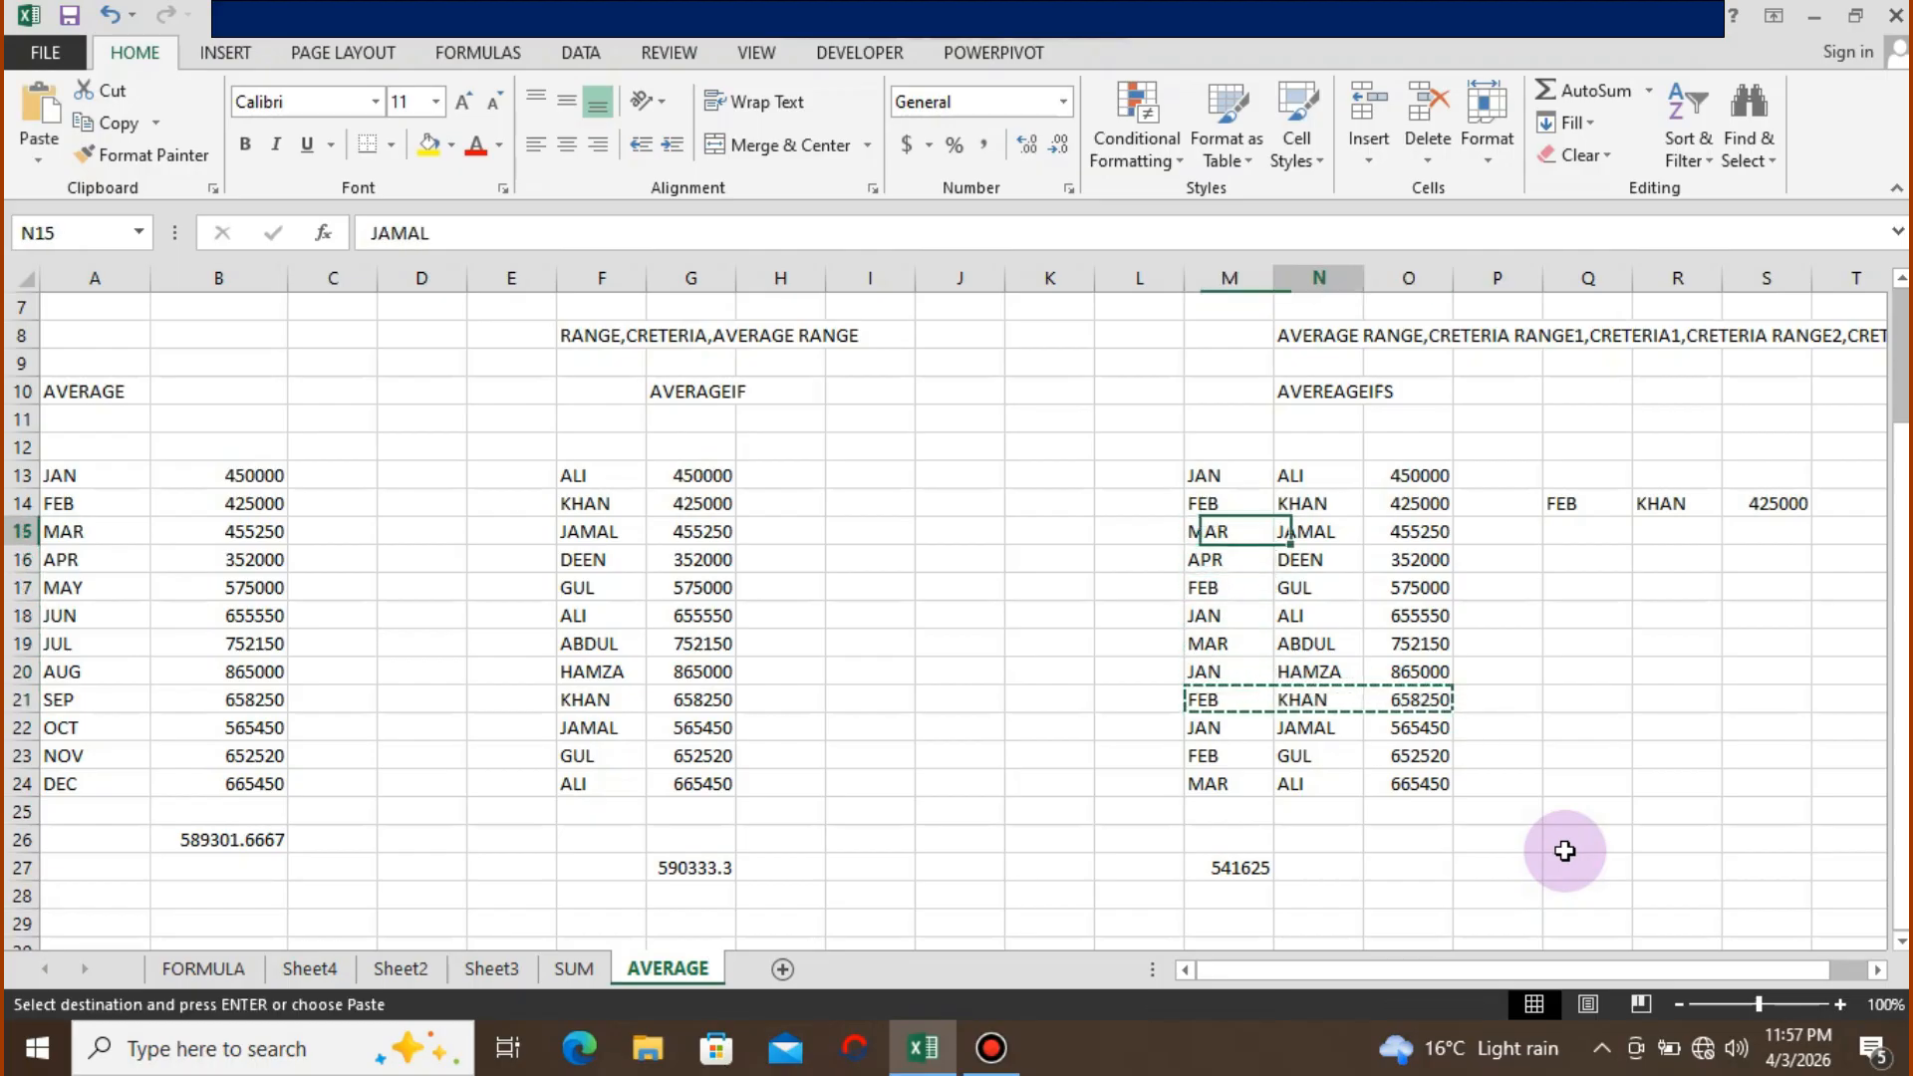
key("Right")
key("Right")
key("Right")
key("Return")
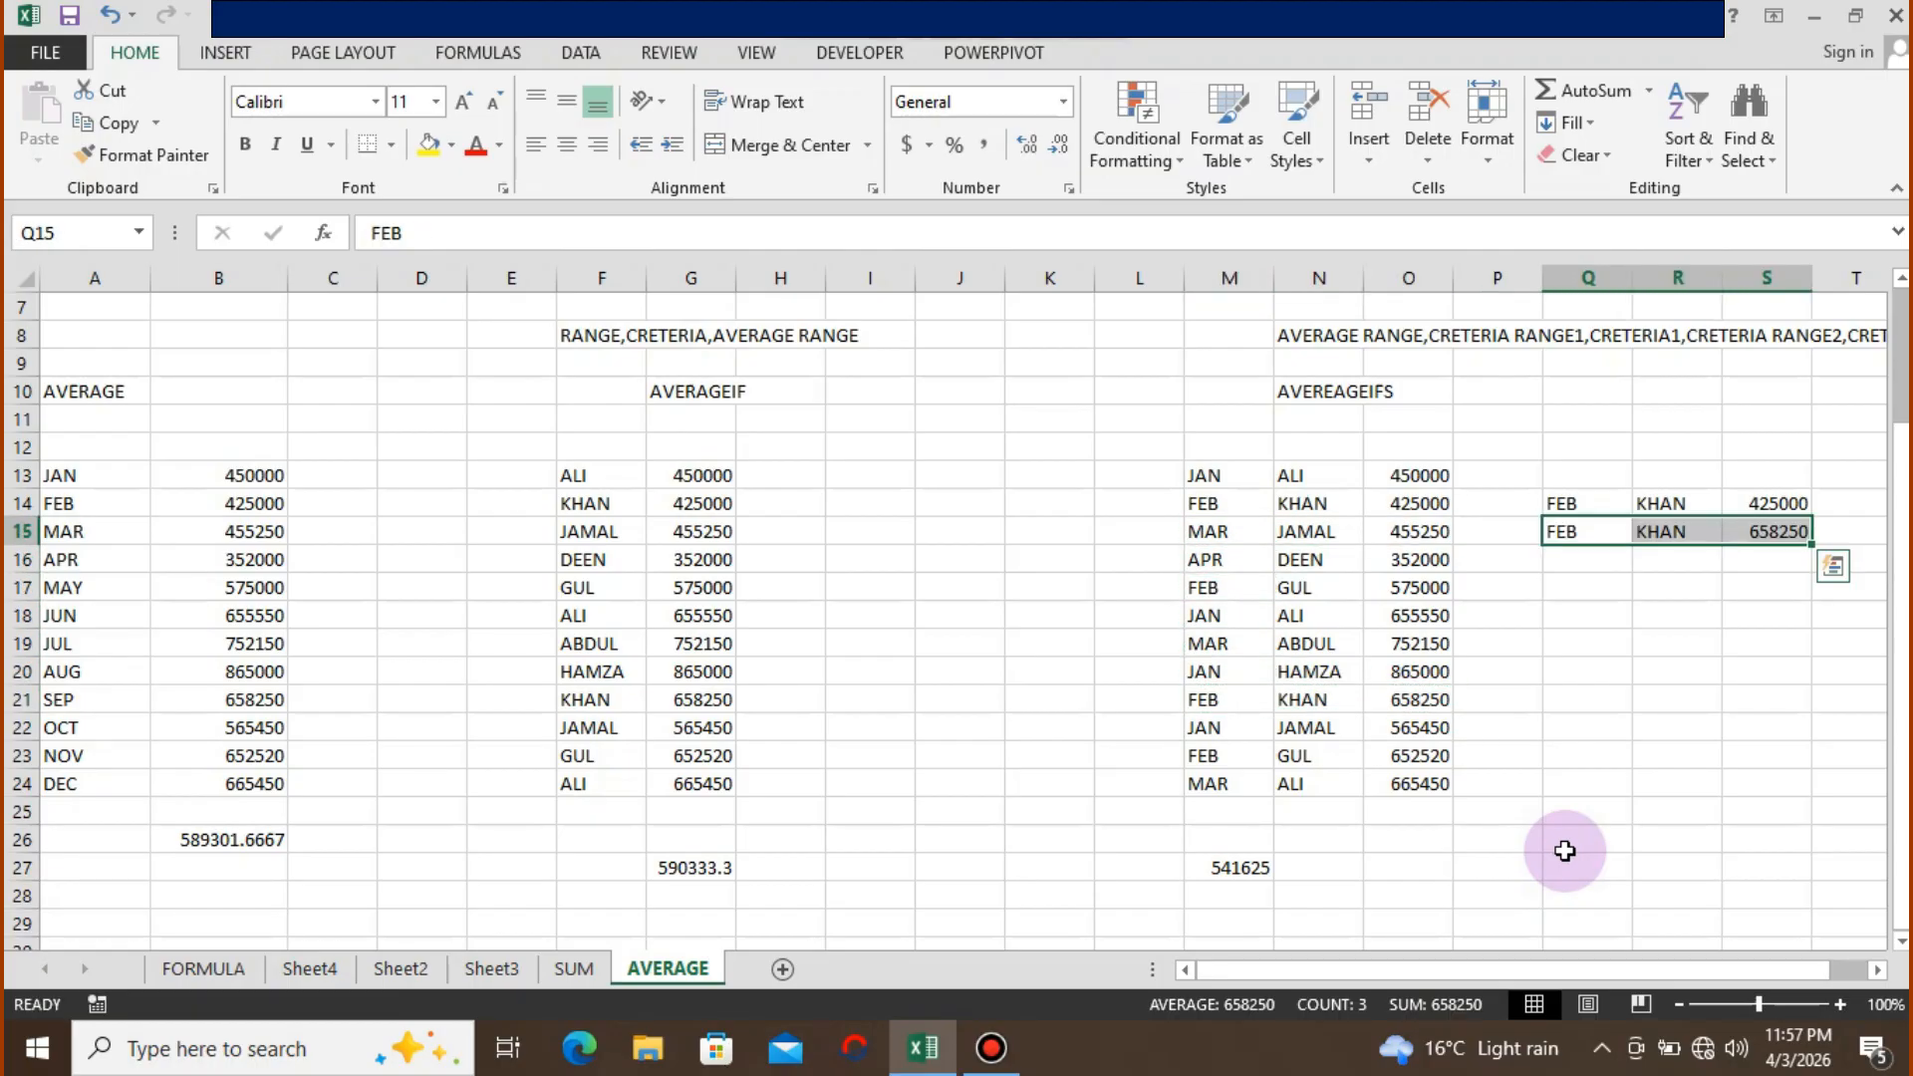
- Enter =AVERAGE(S14:S15) in cell S17 to average the two copied amounts as a check on the AVERAGEIFS formula
key("Down")
key("Right")
key("Down")
key("Right")
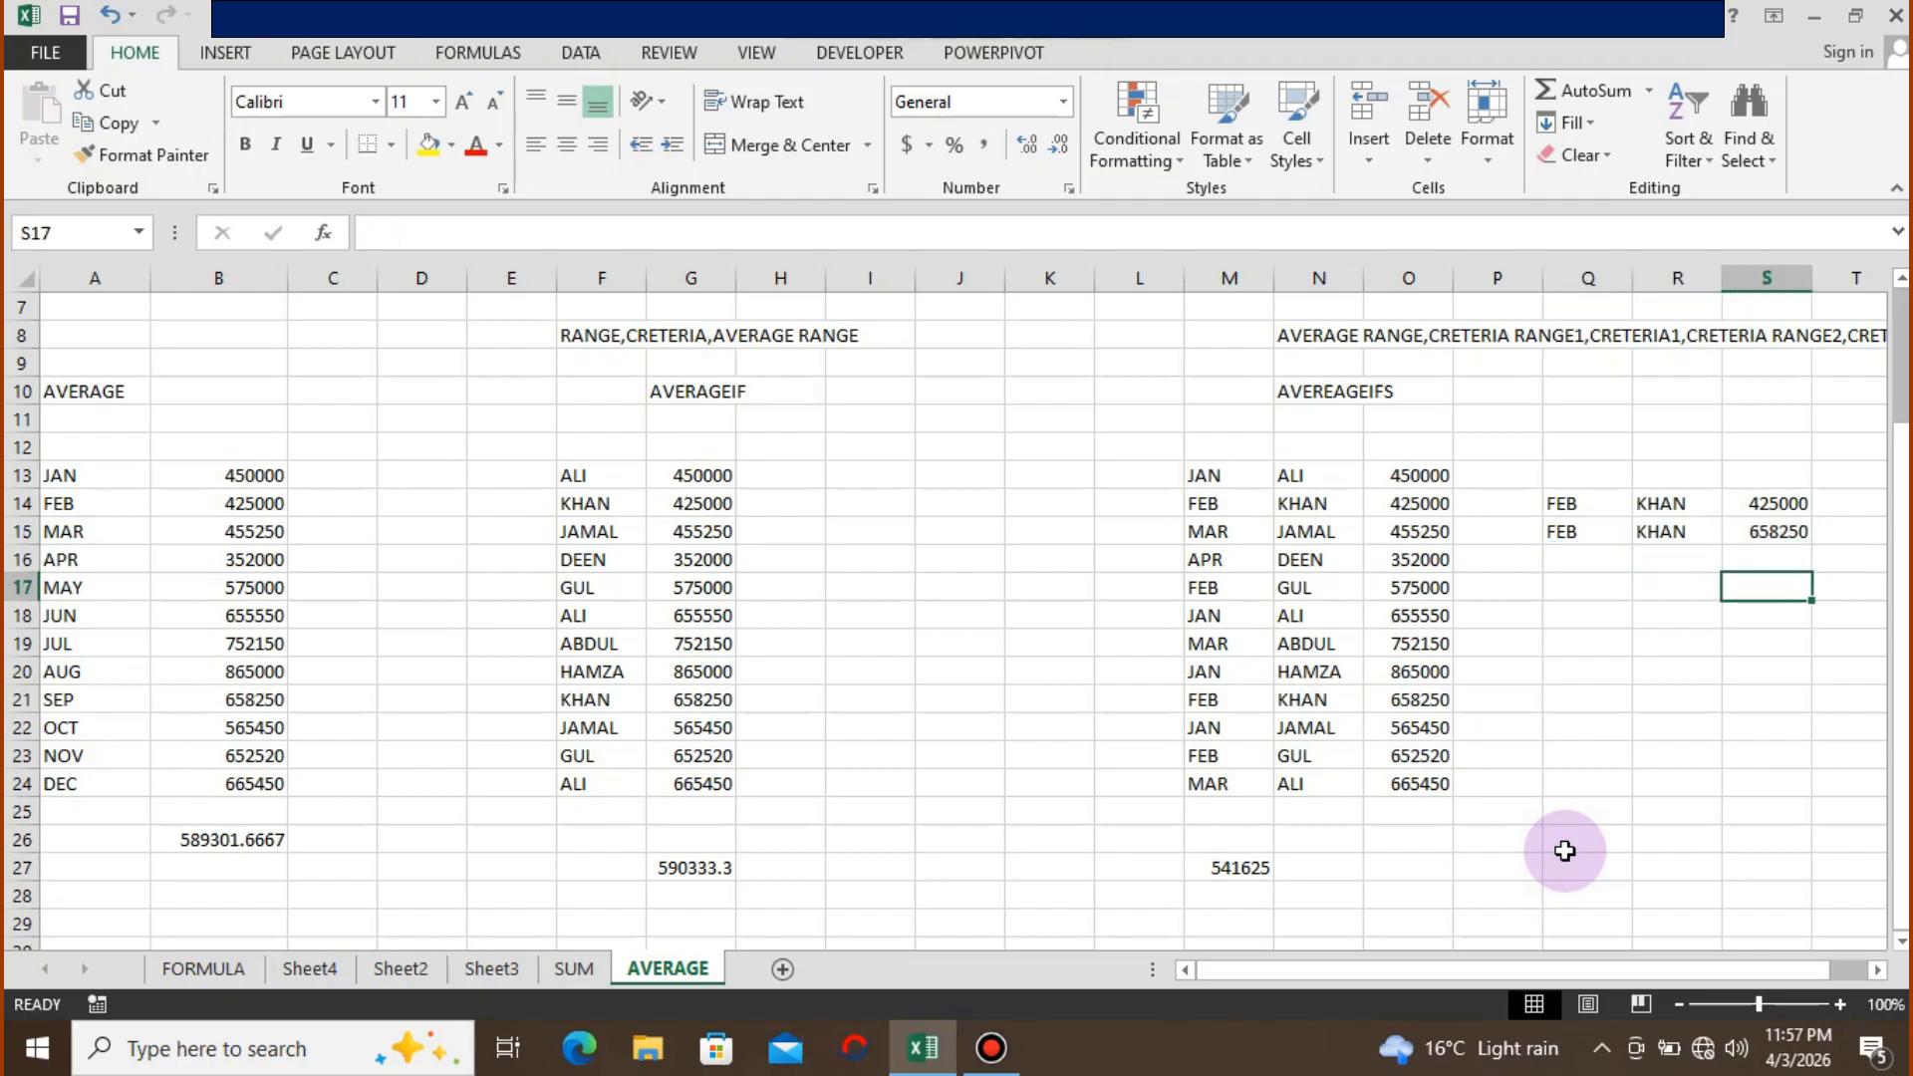
type("=")
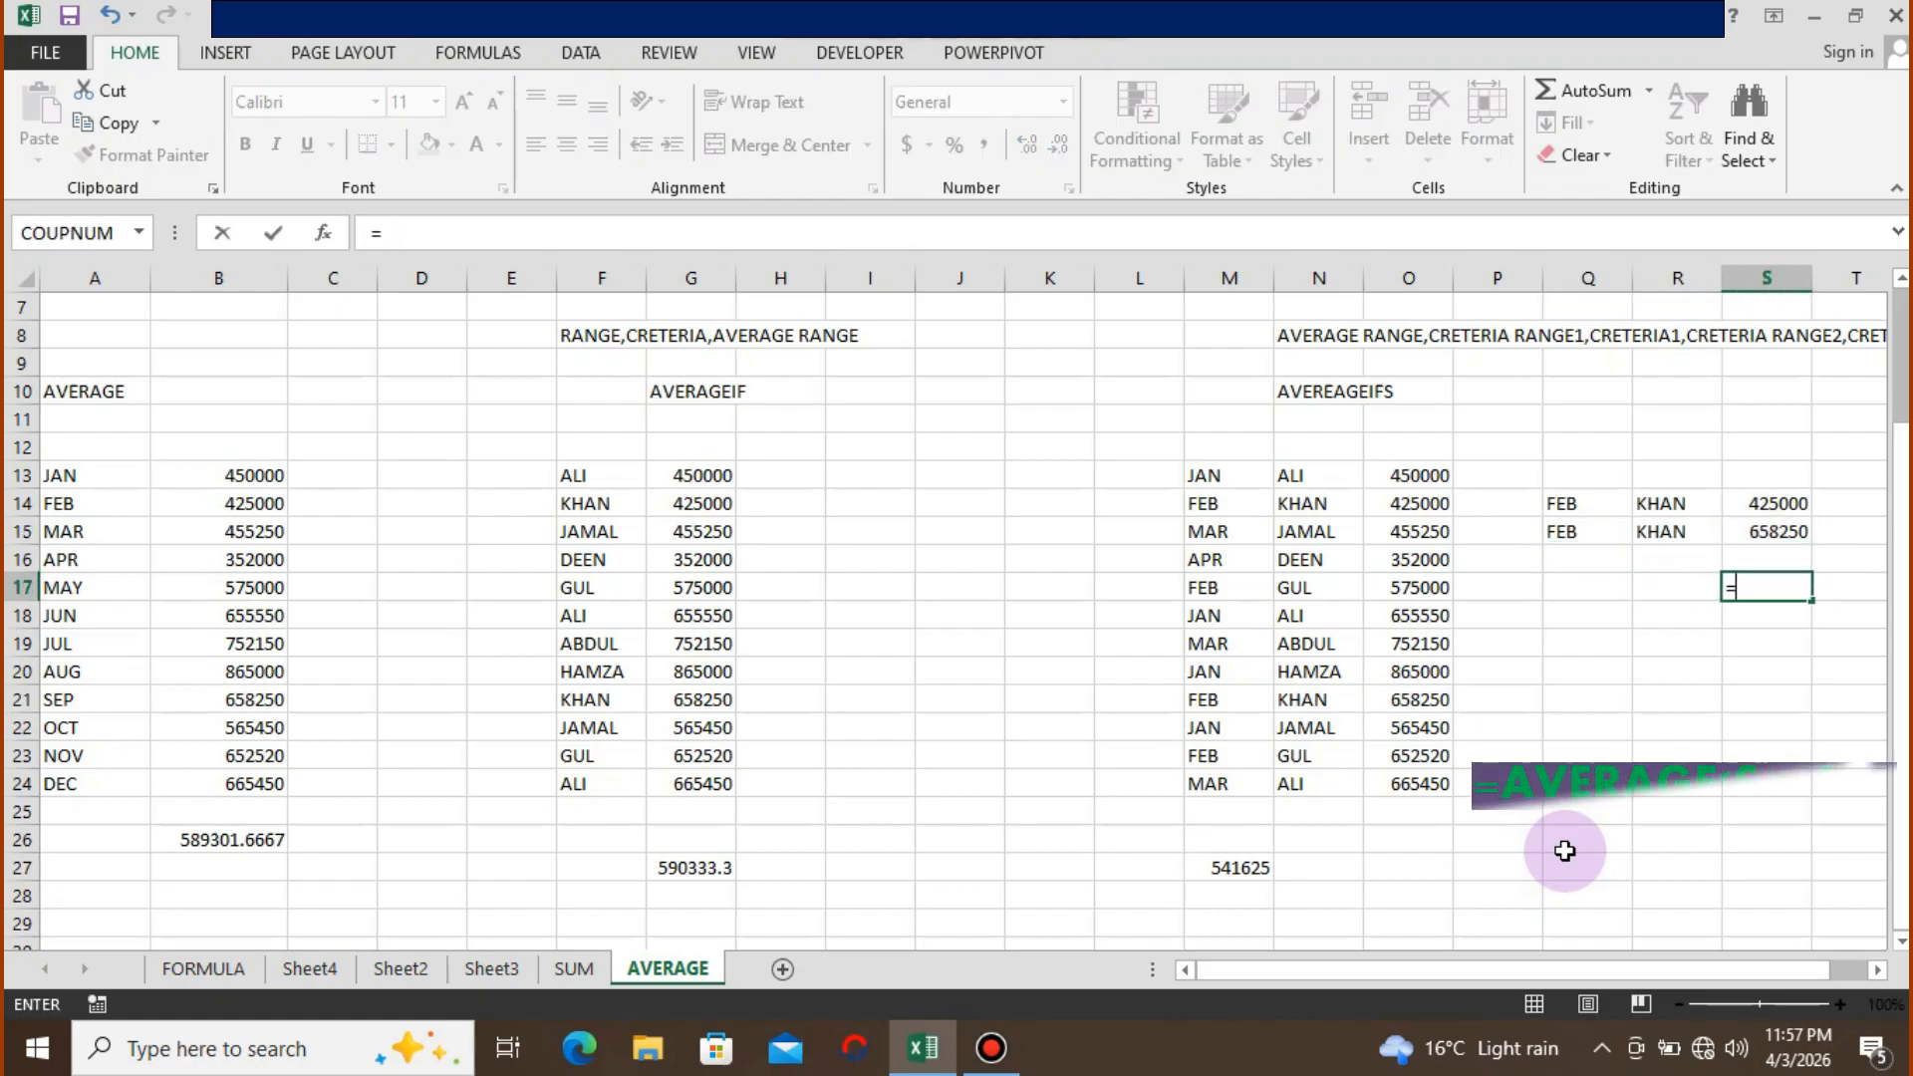
type("AV")
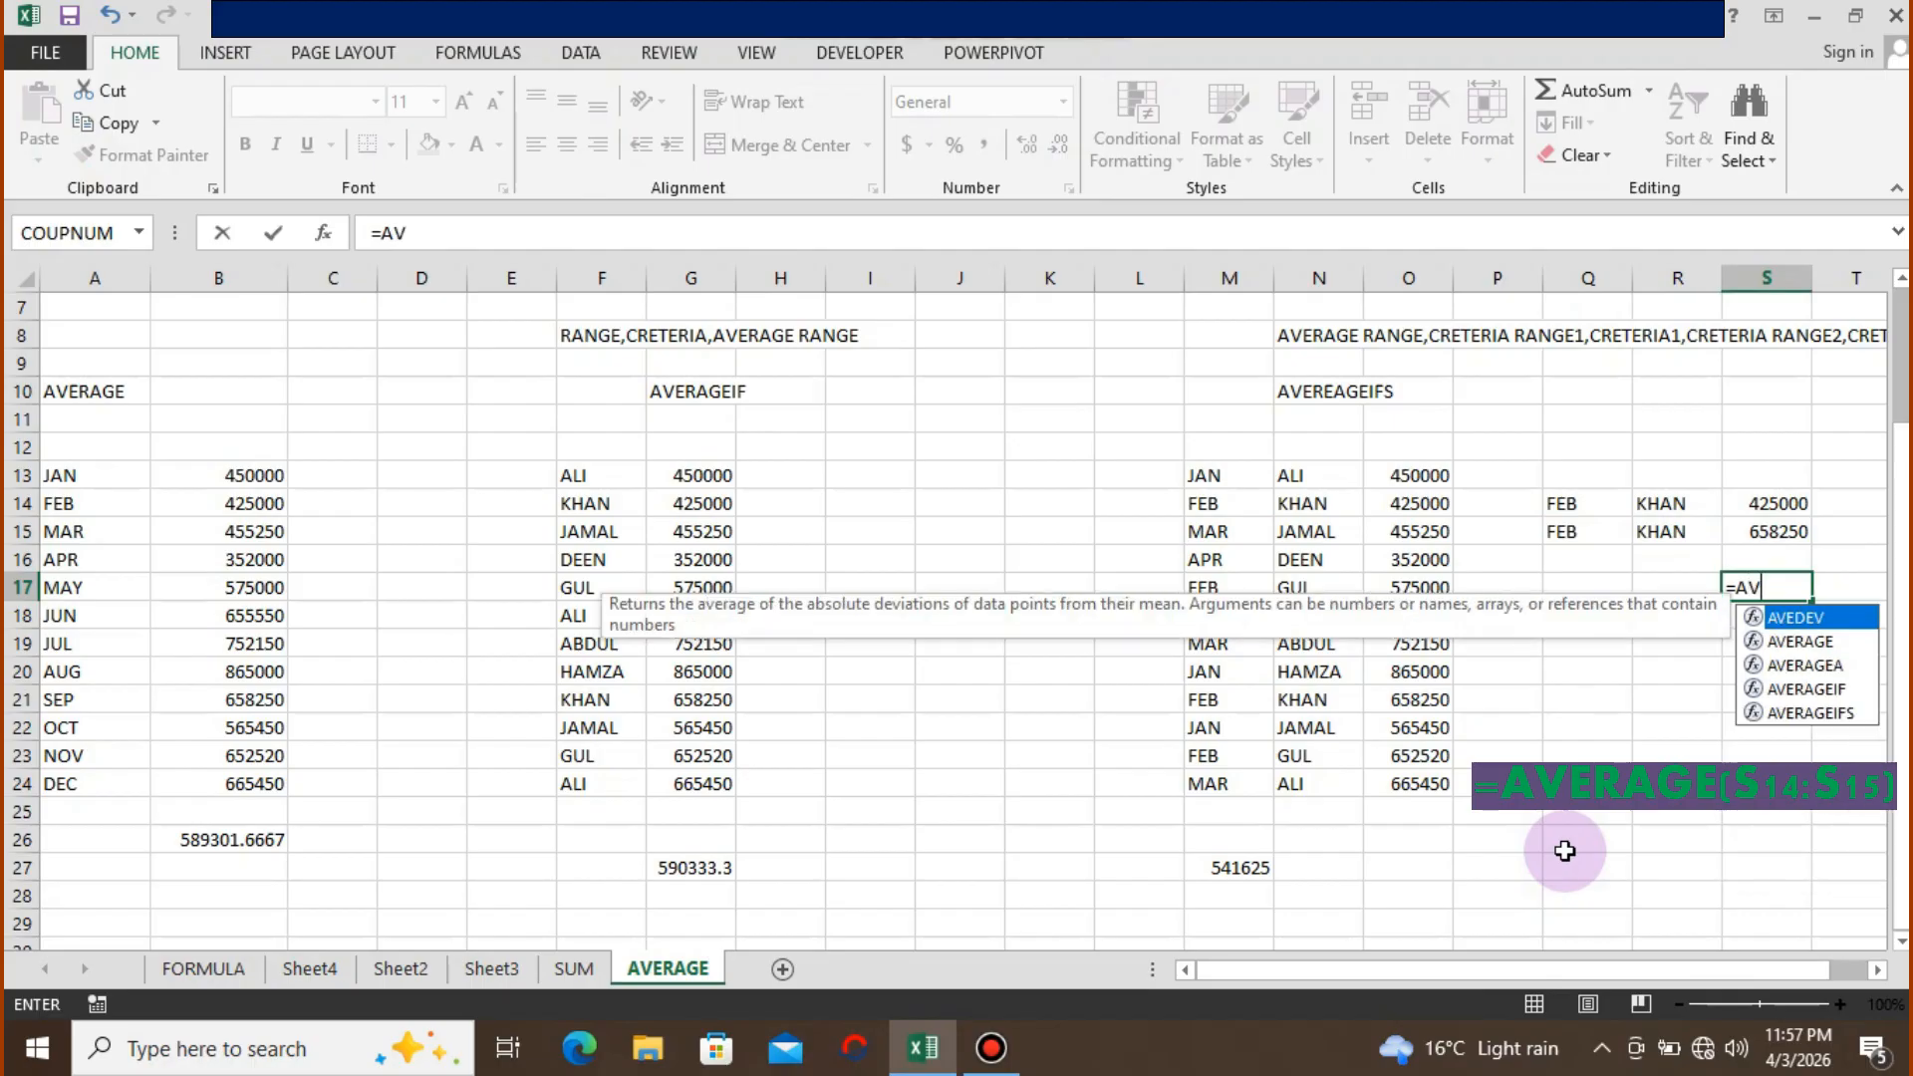
type("ERAGE")
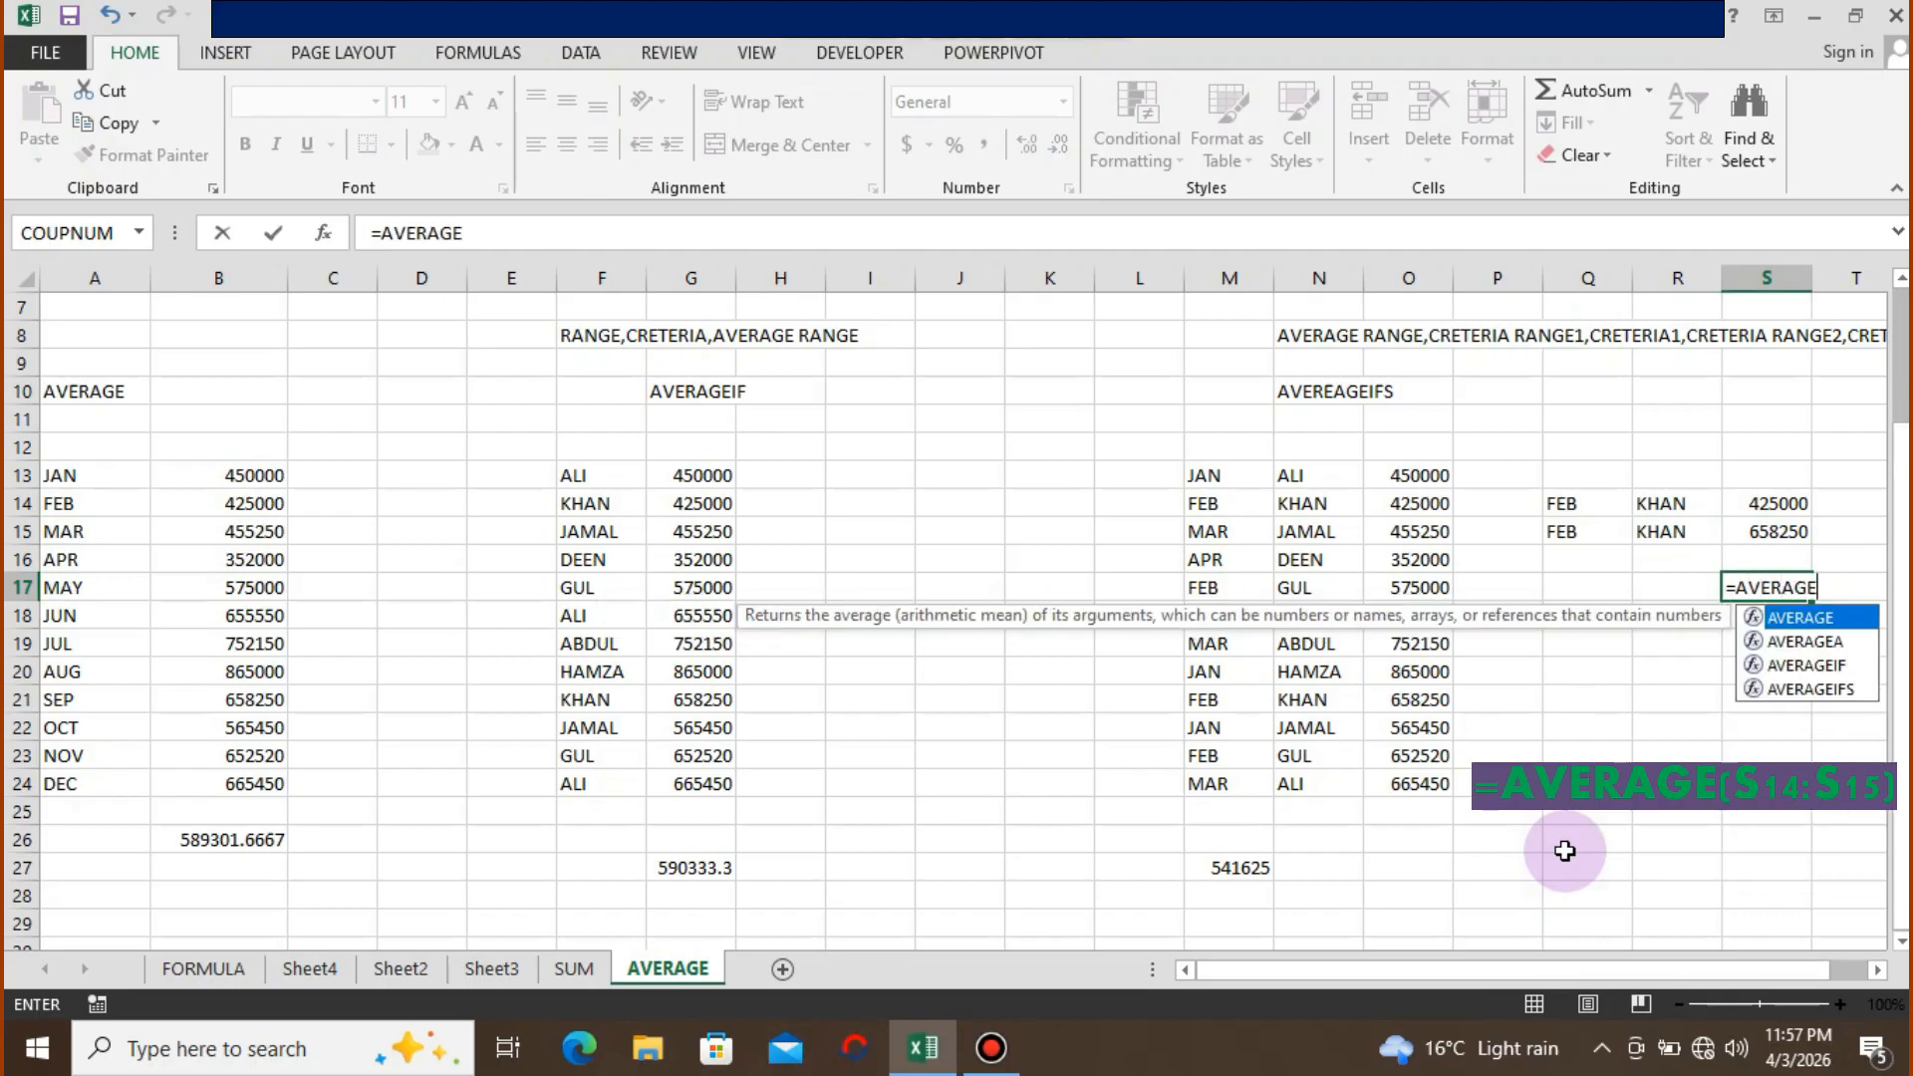
type("(")
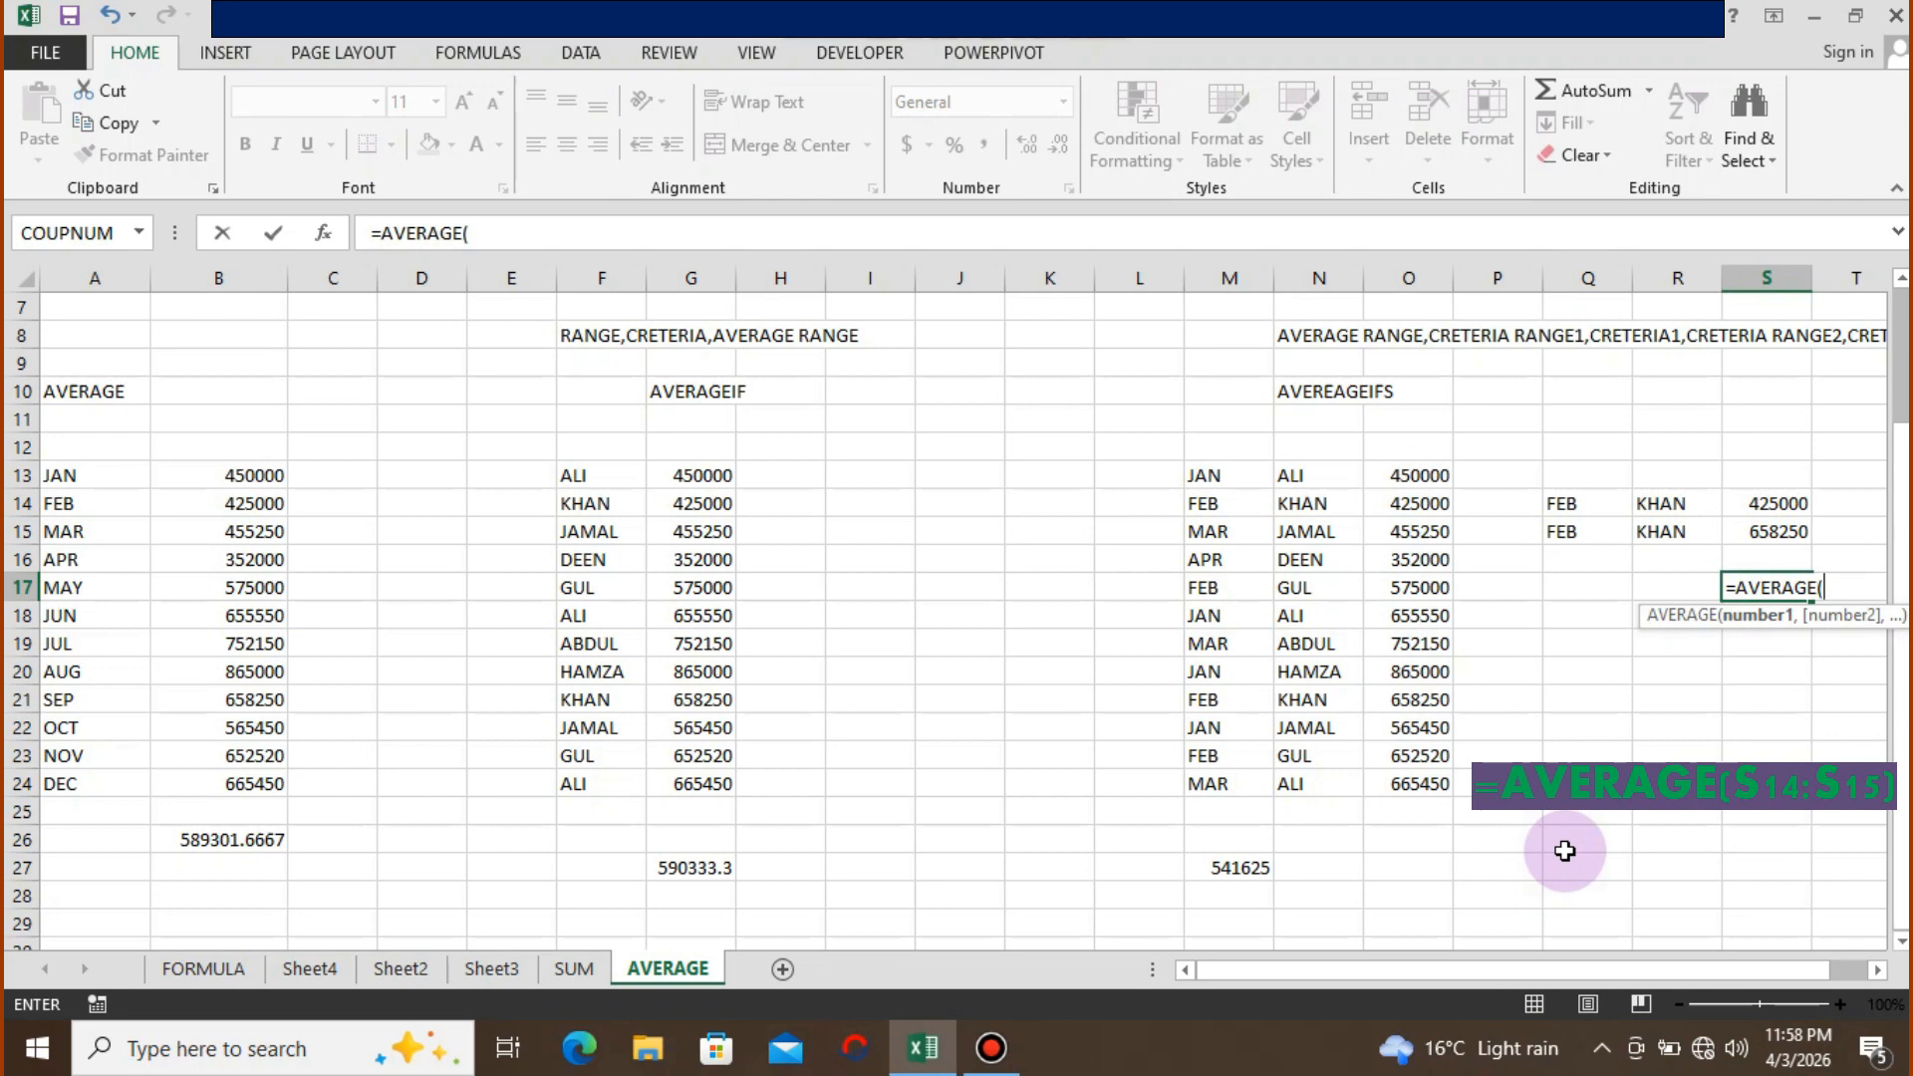
key("Up")
key("Up")
key("Up")
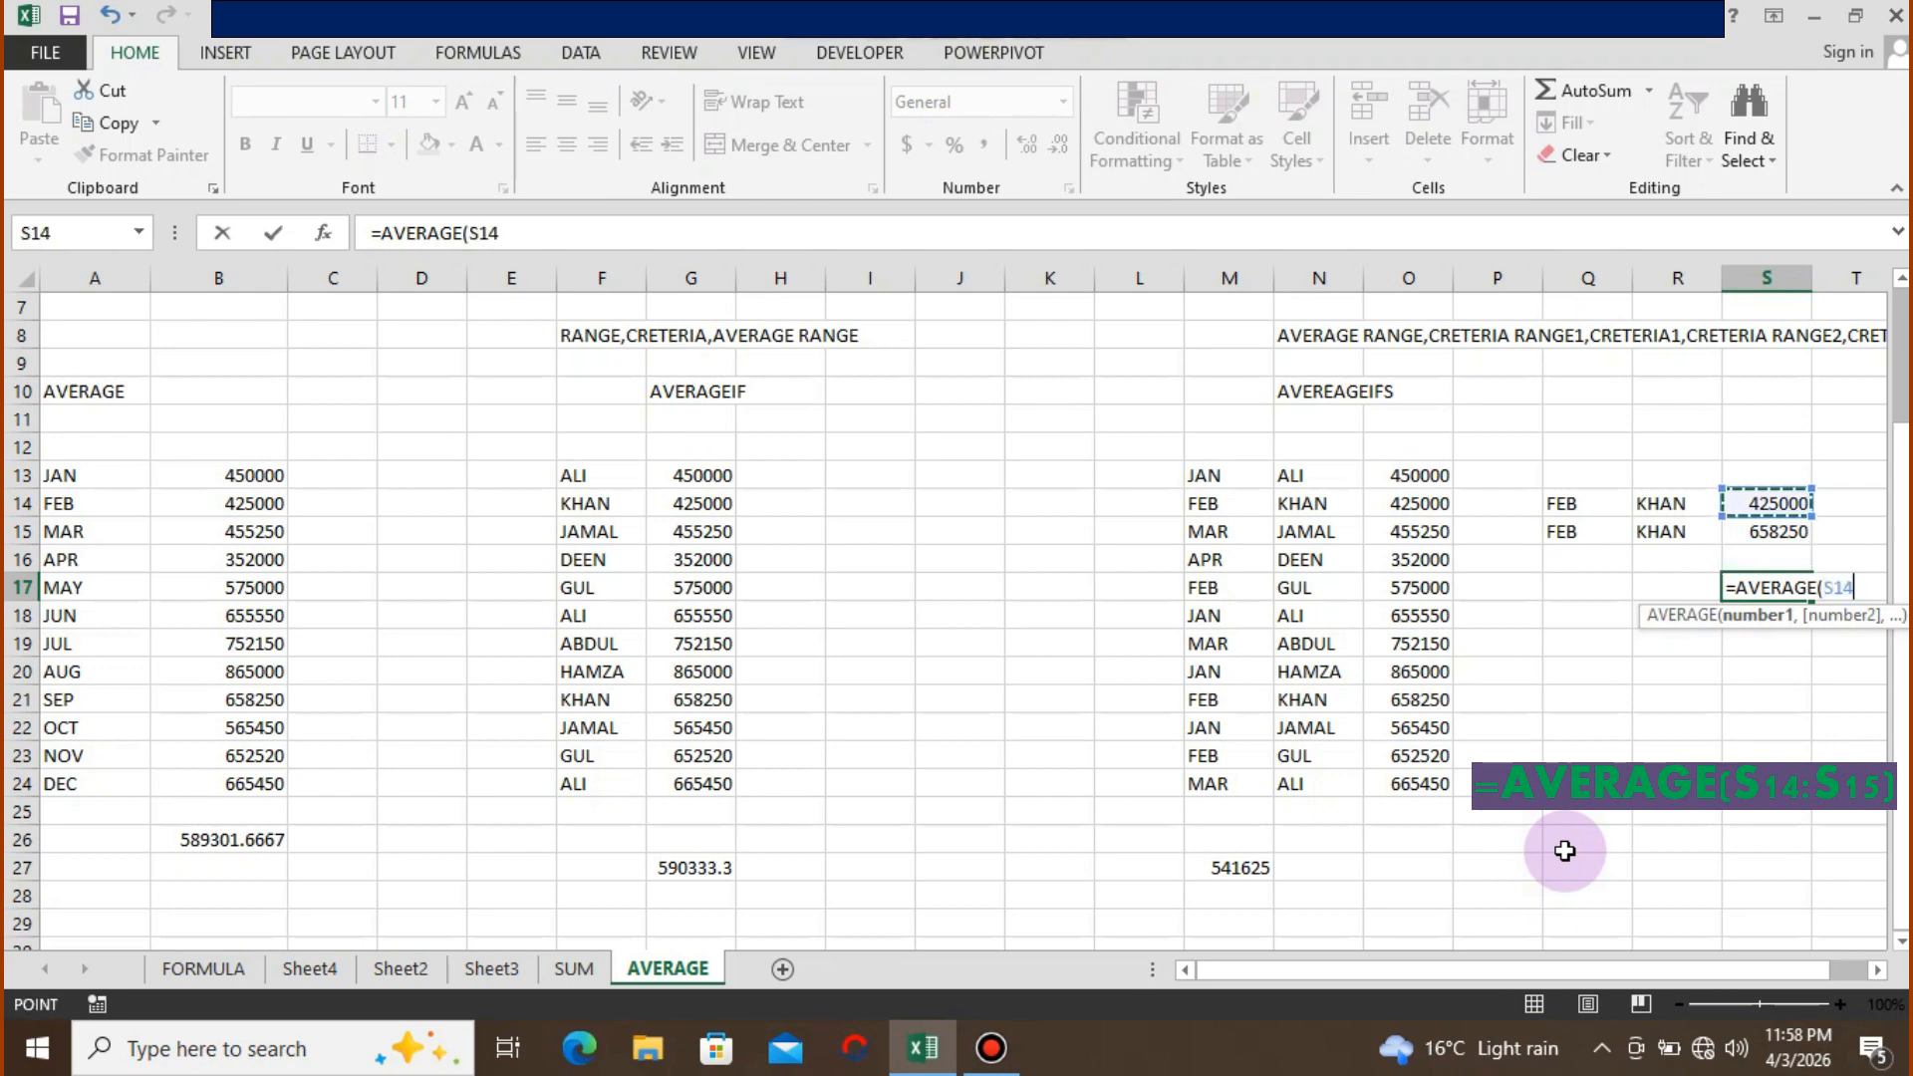
key("shift+Down")
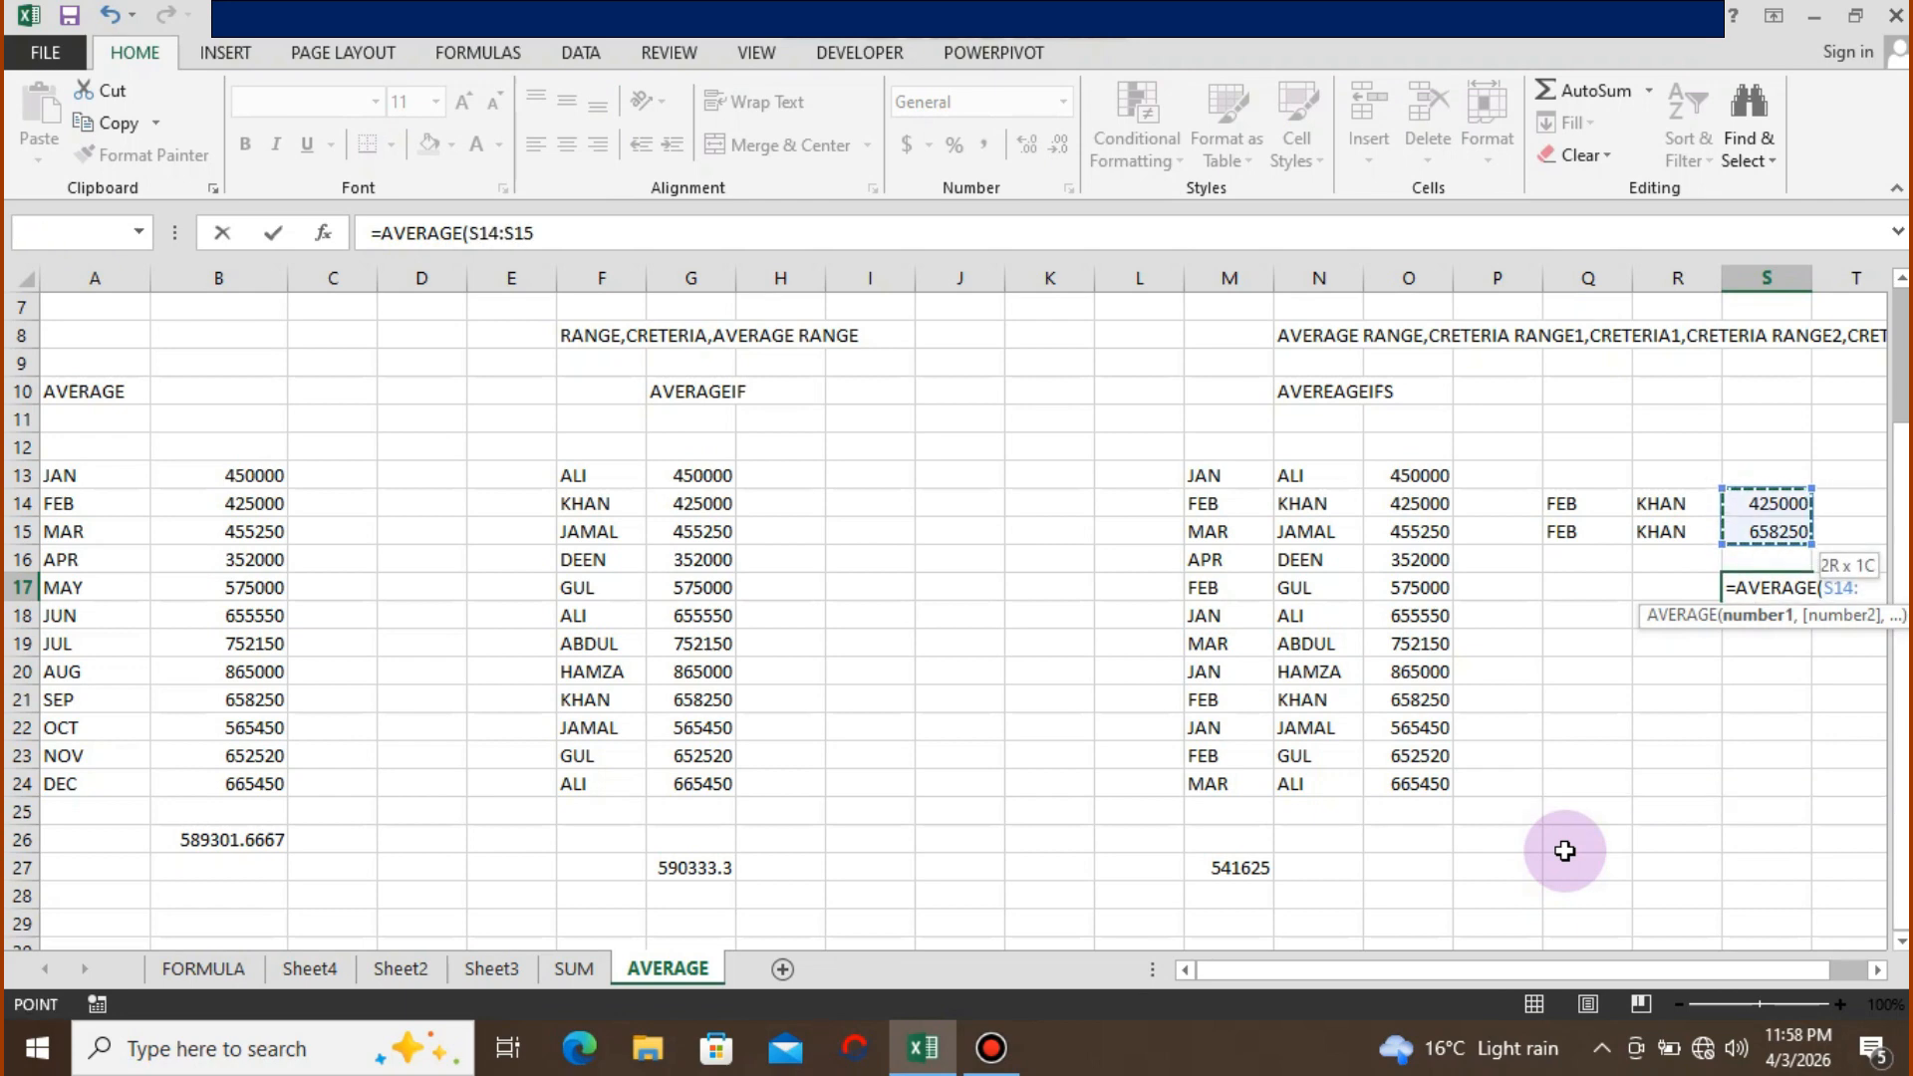
key("Return")
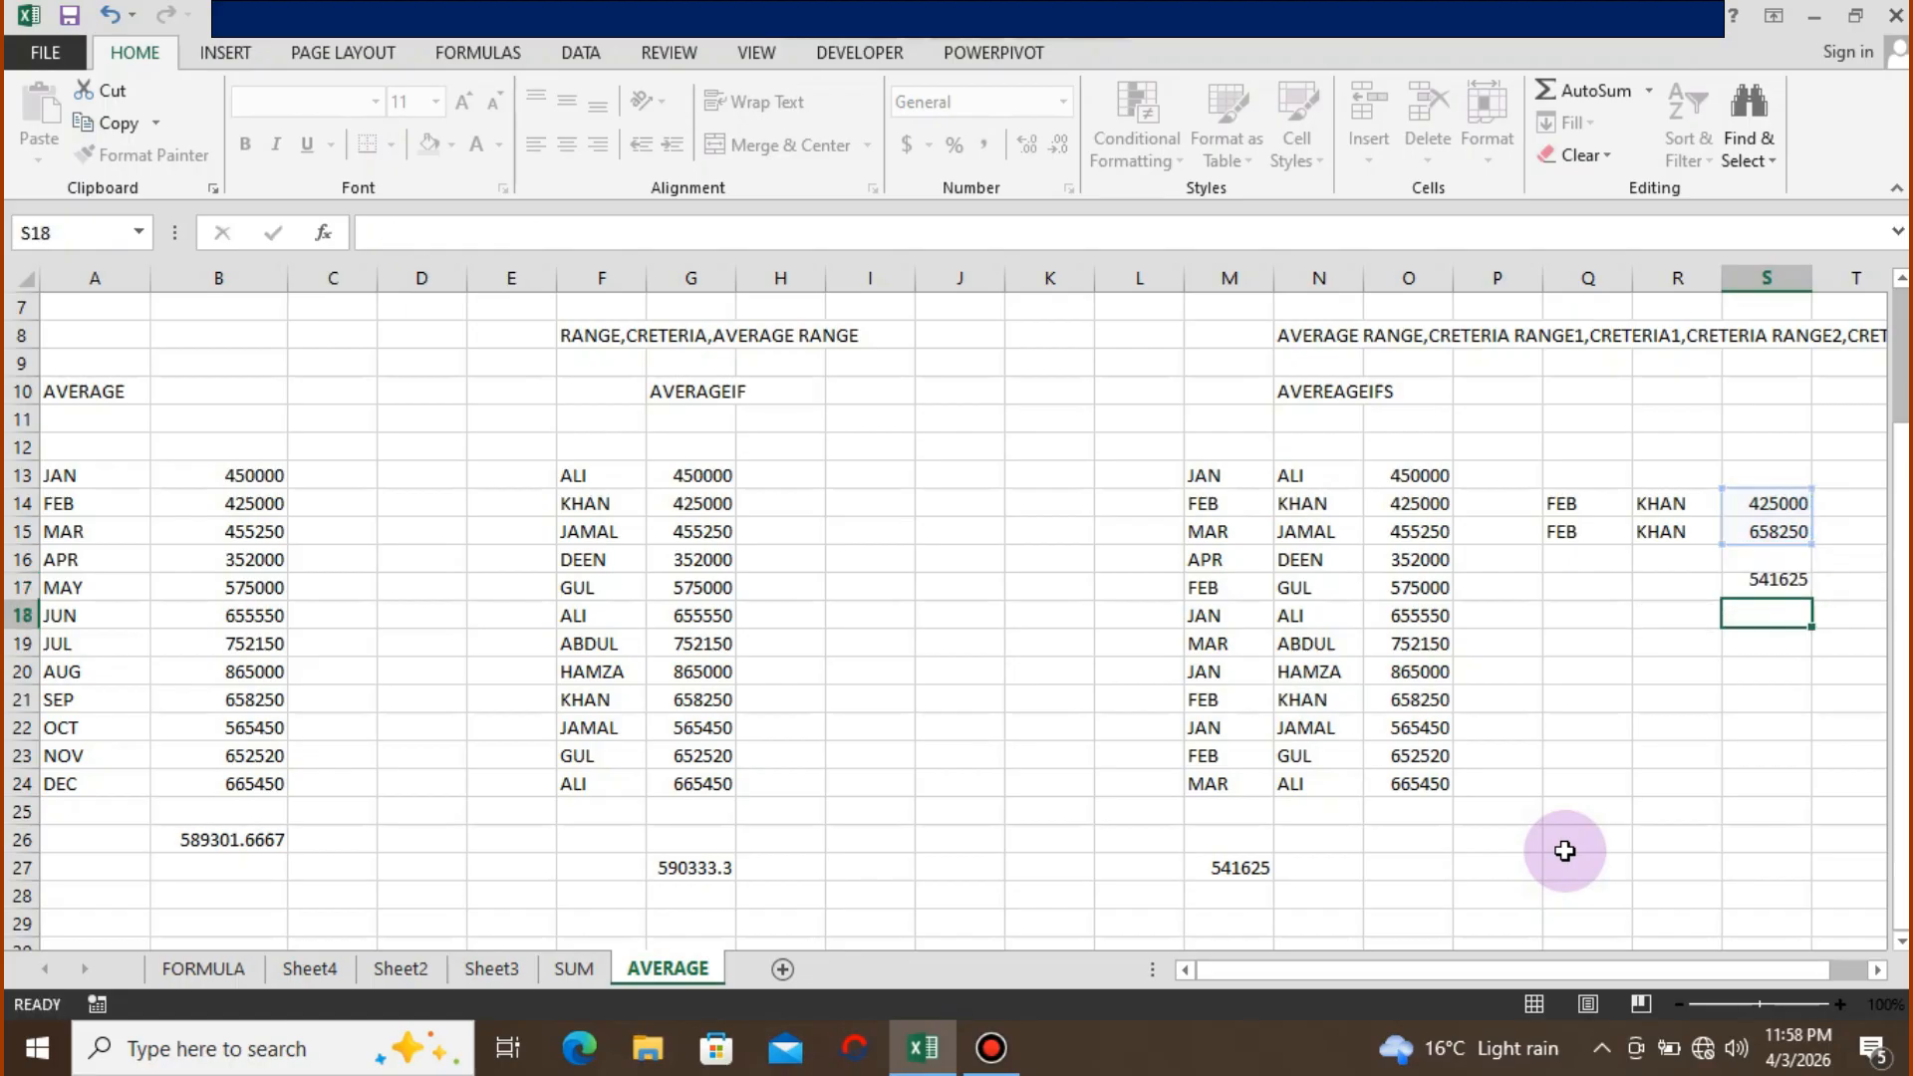
key("Up")
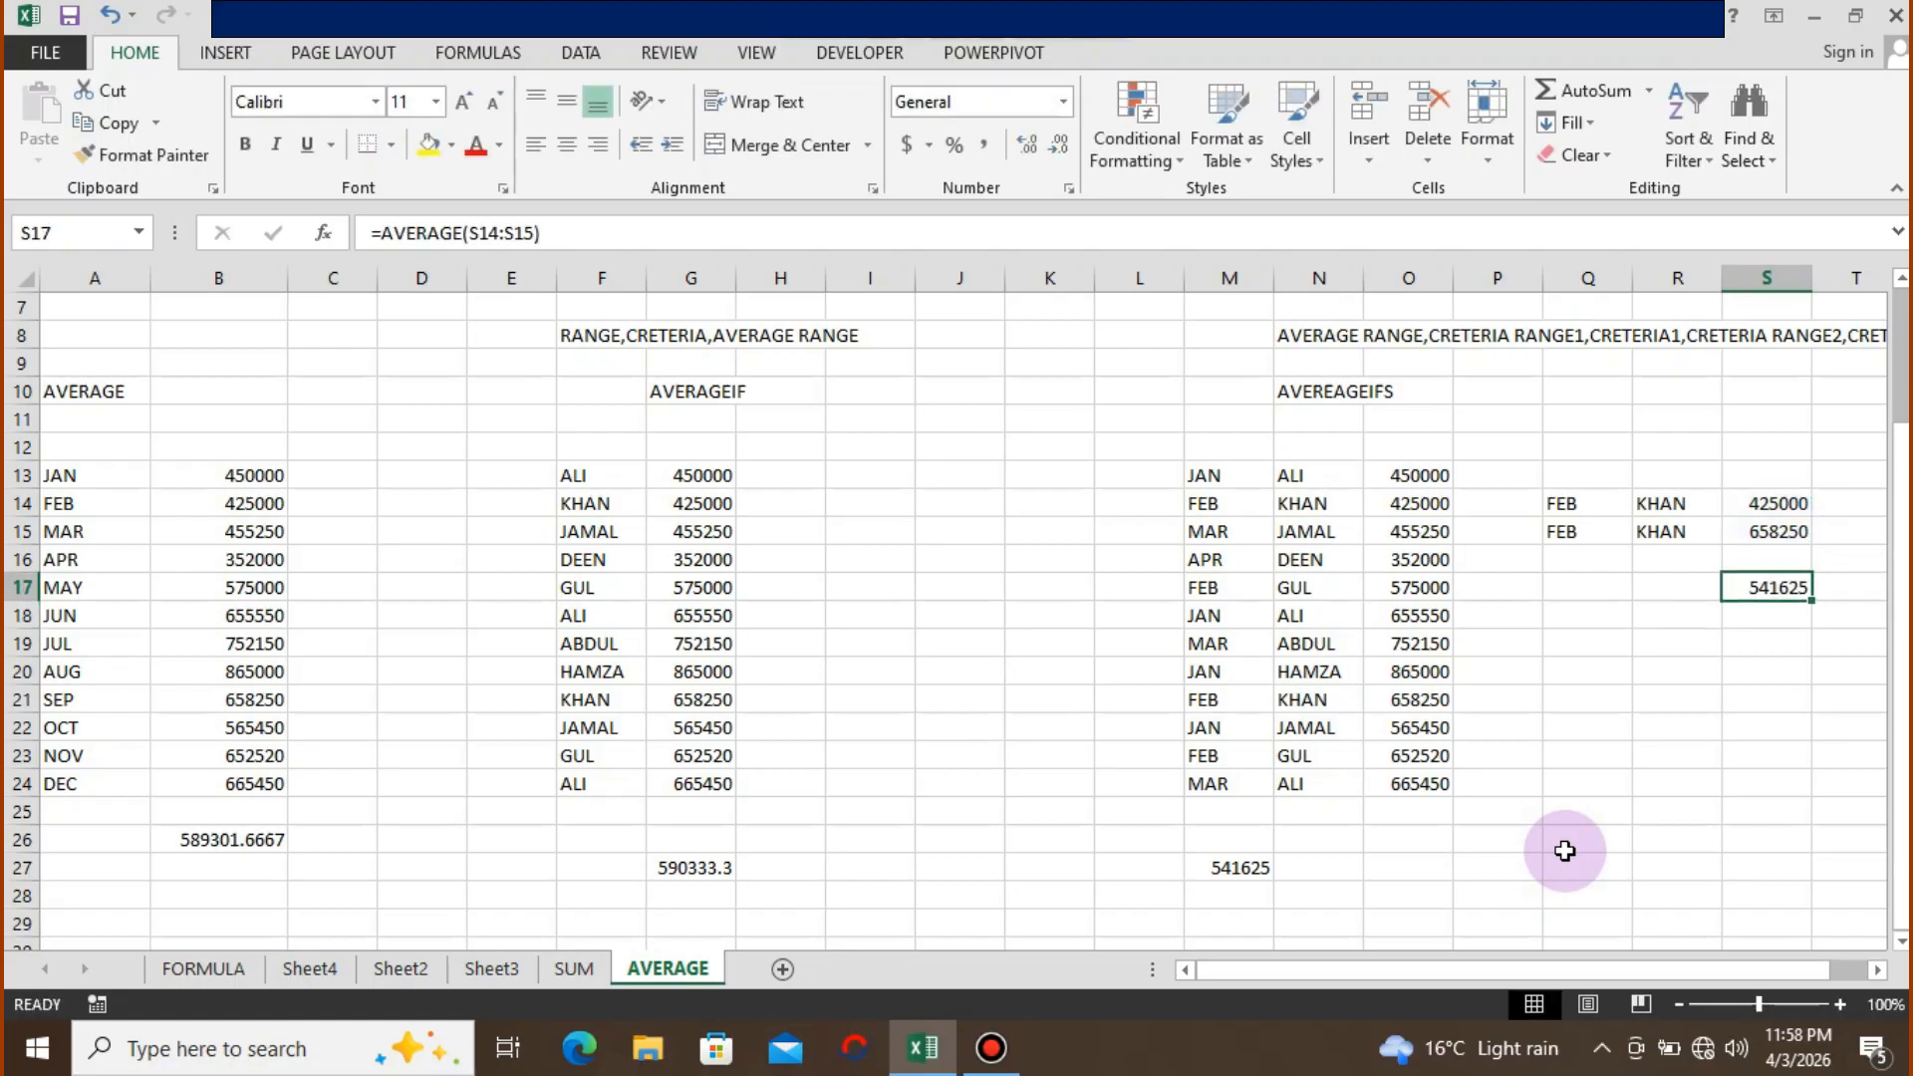